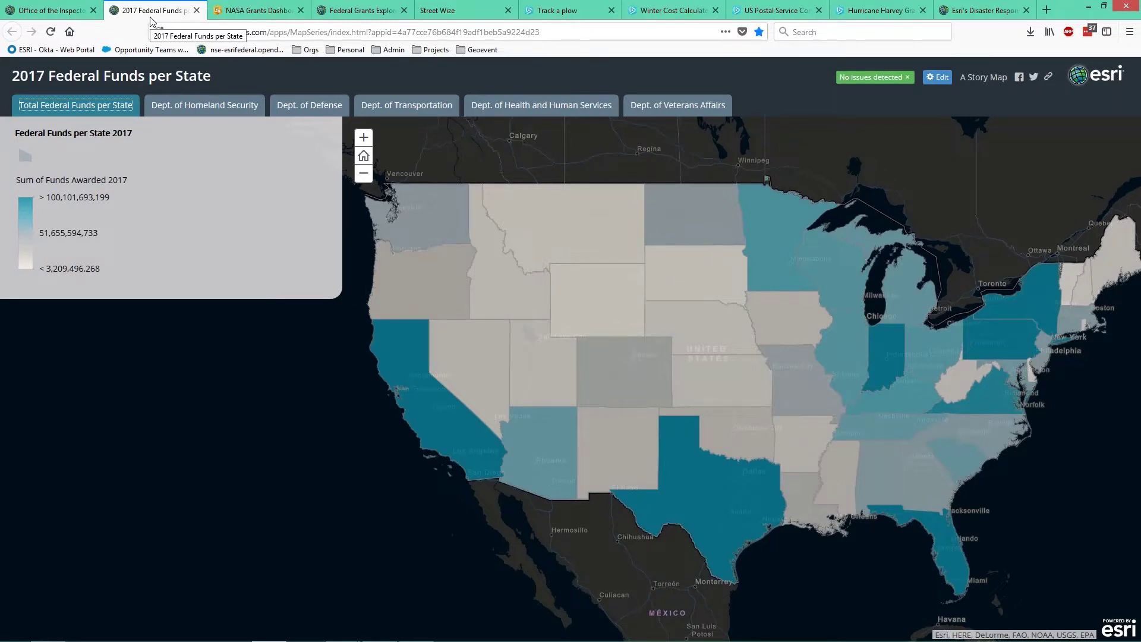
- View California's 2017 federal funding breakdown on the Total Federal Funds per State map and close the details
click(420, 385)
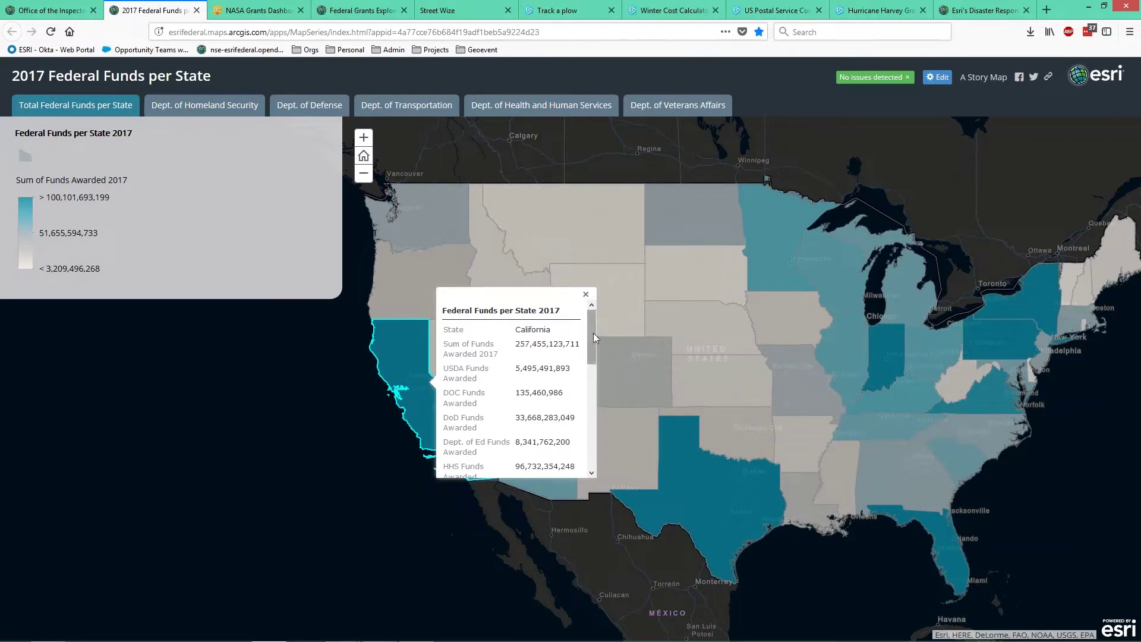
mouse_move(592, 334)
mouse_down()
mouse_move(593, 346)
mouse_move(592, 314)
mouse_up()
click(585, 295)
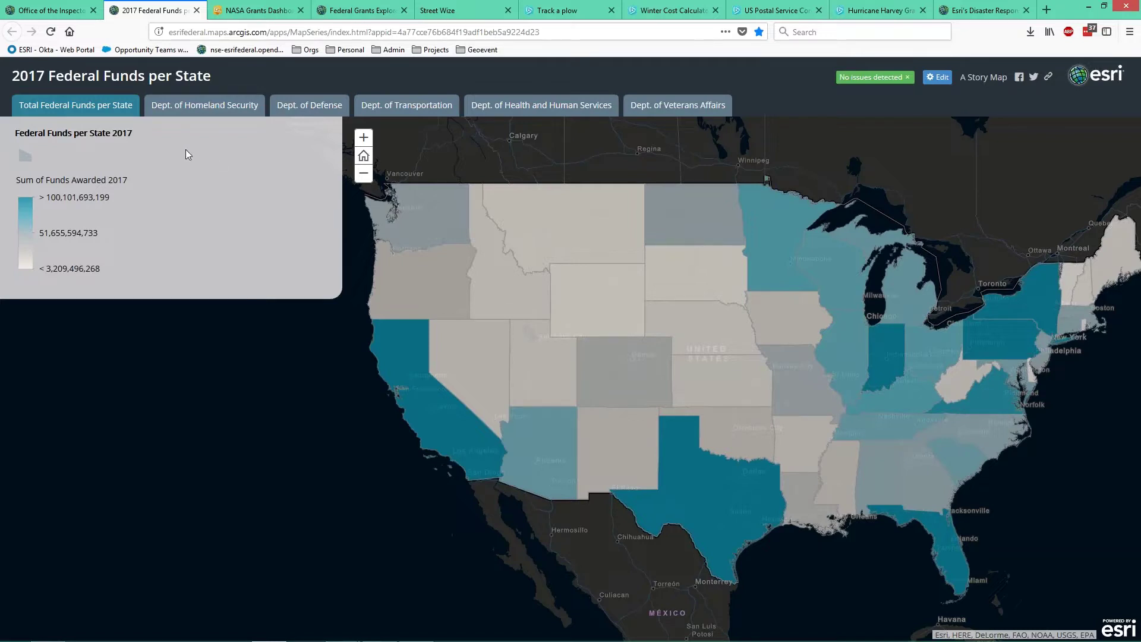
- View the funding maps for Homeland Security, Defense, Transportation, Health and Human Services, and Veterans Affairs in turn
click(197, 113)
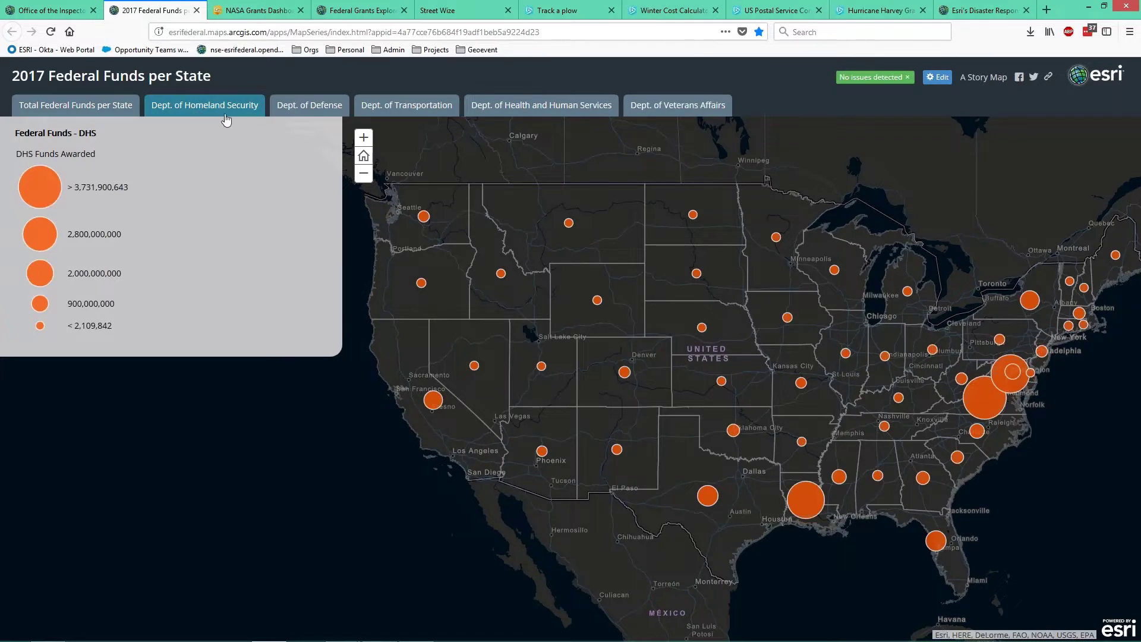
click(287, 111)
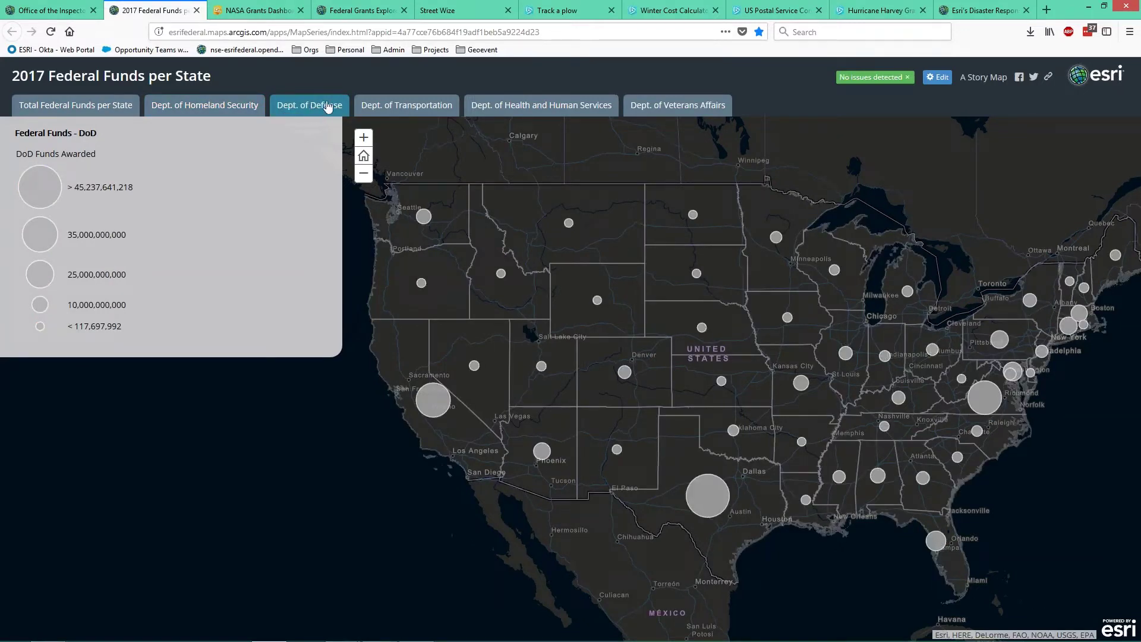
click(397, 109)
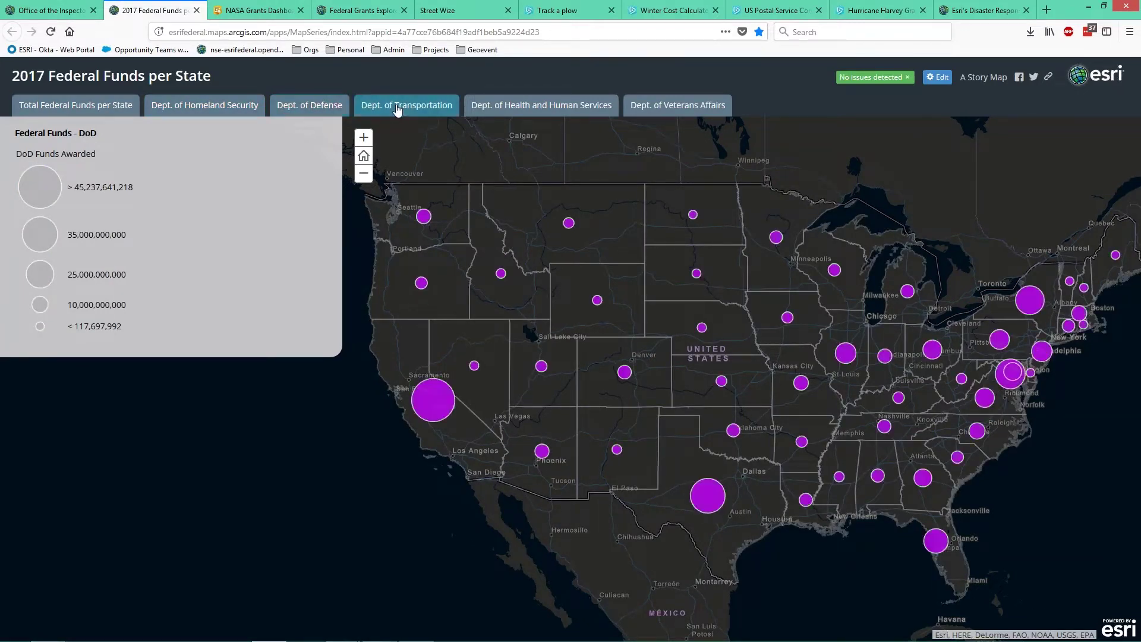
click(552, 111)
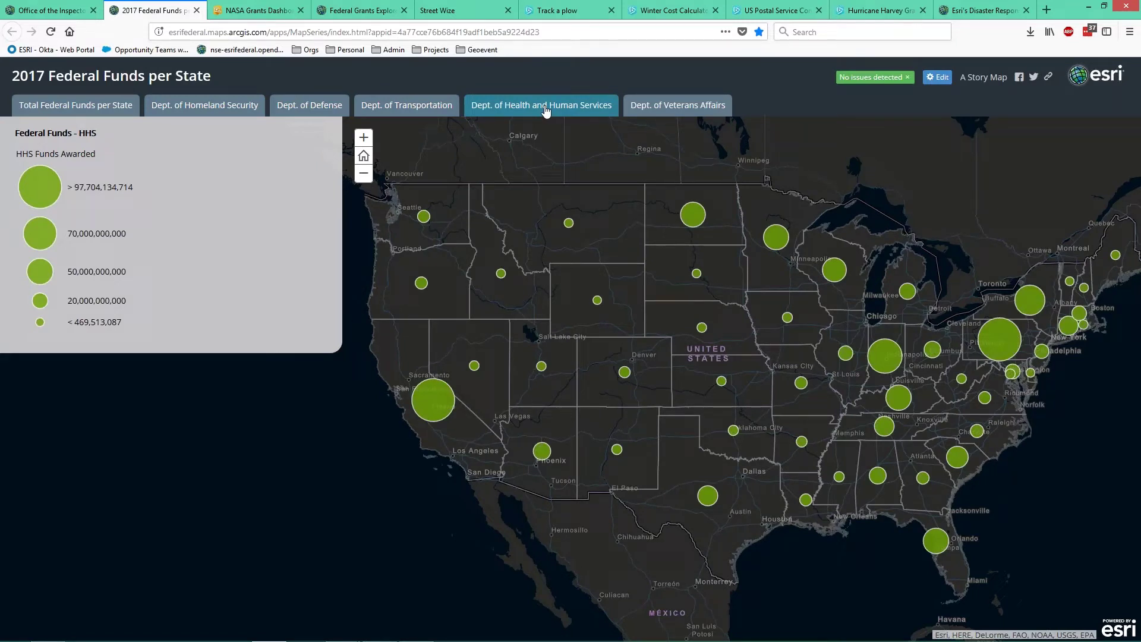
click(657, 107)
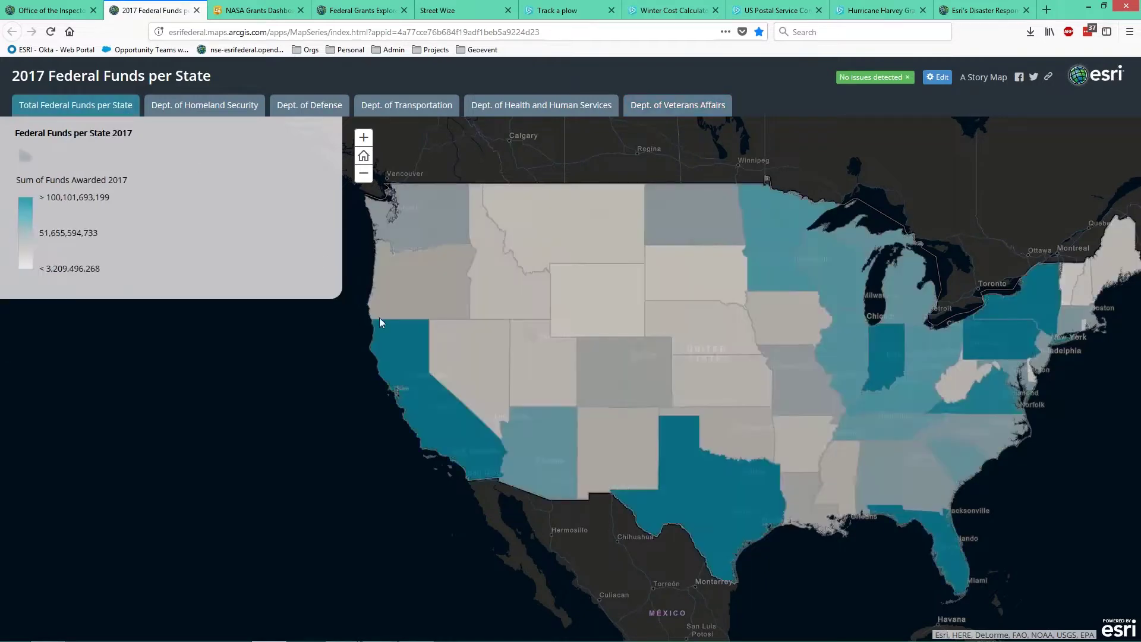
- Examine California's funding details on the total funds map and on the Dept. of Health and Human Services map
click(409, 370)
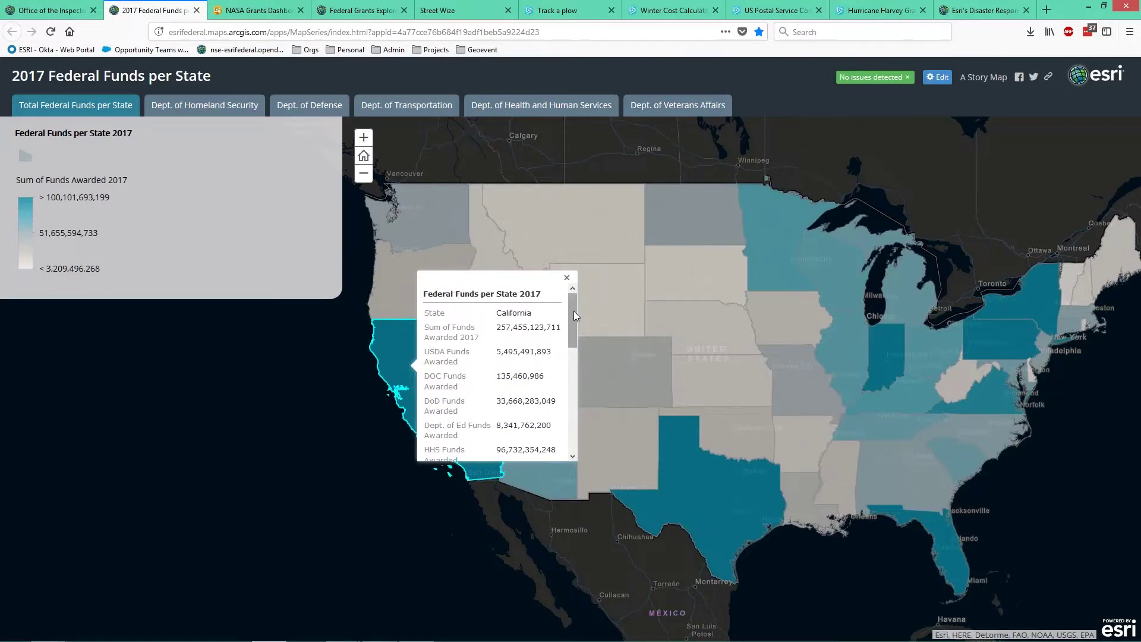
drag(574, 312, 573, 333)
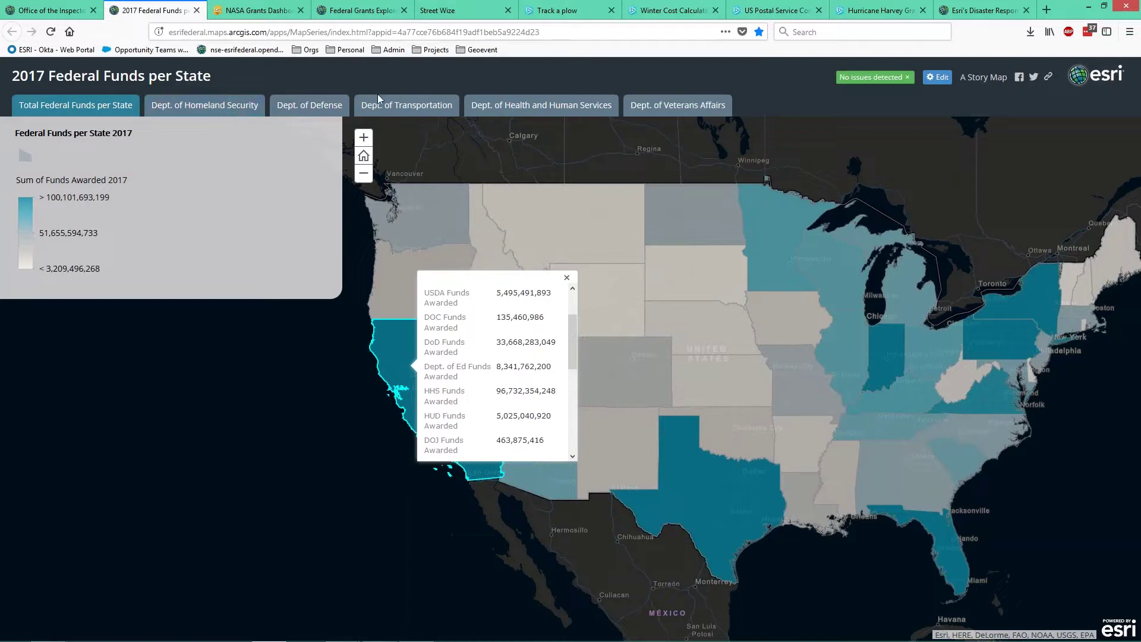
click(540, 107)
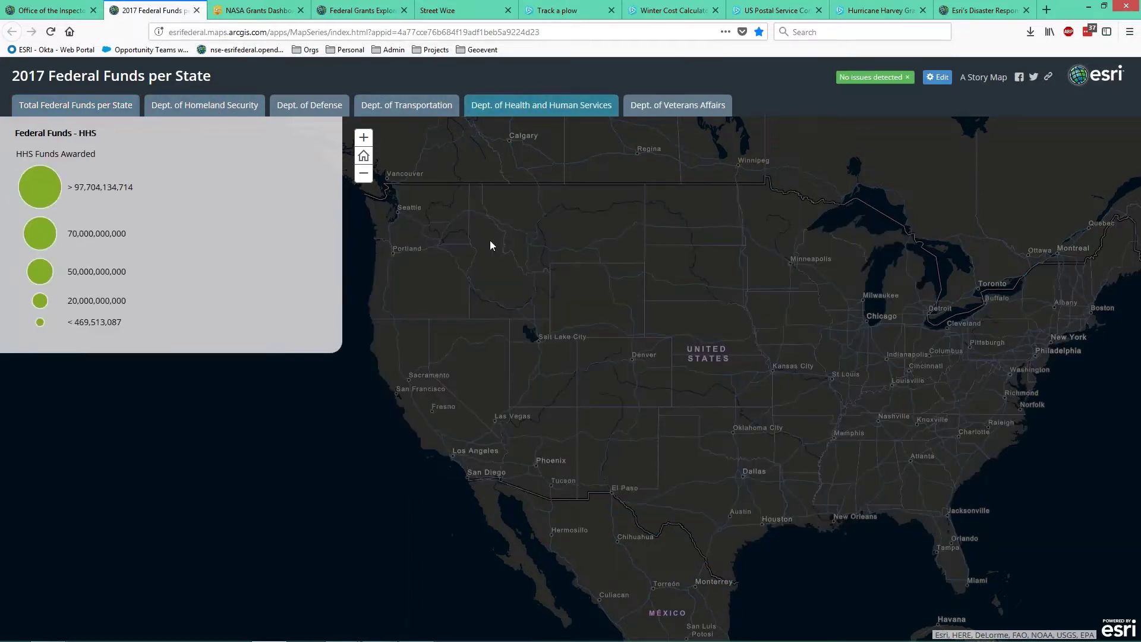
click(408, 359)
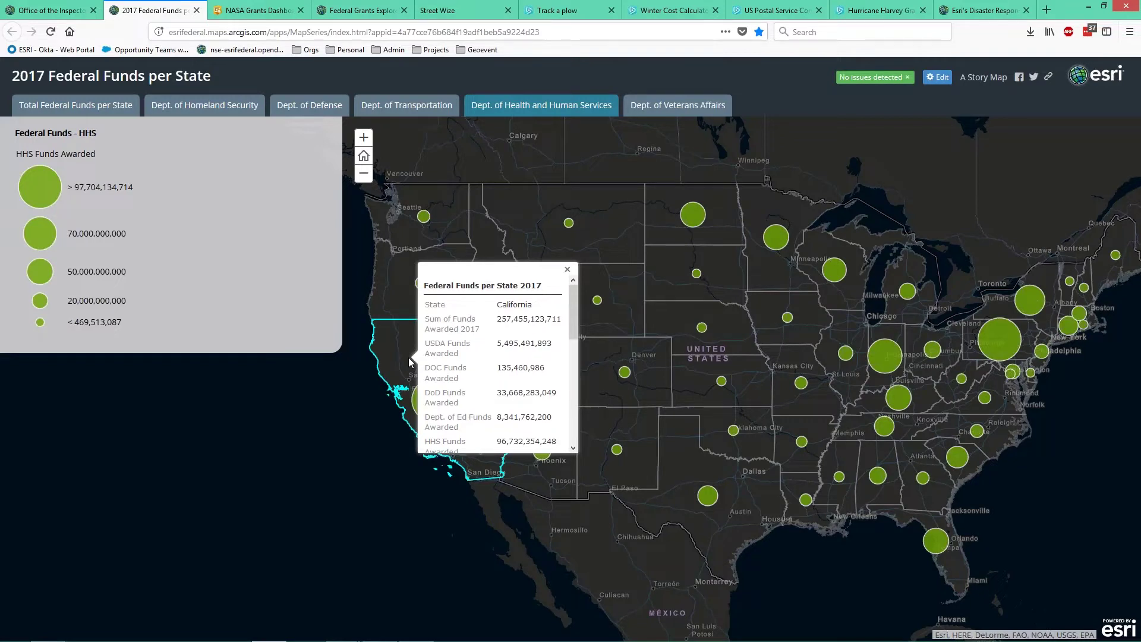
click(568, 272)
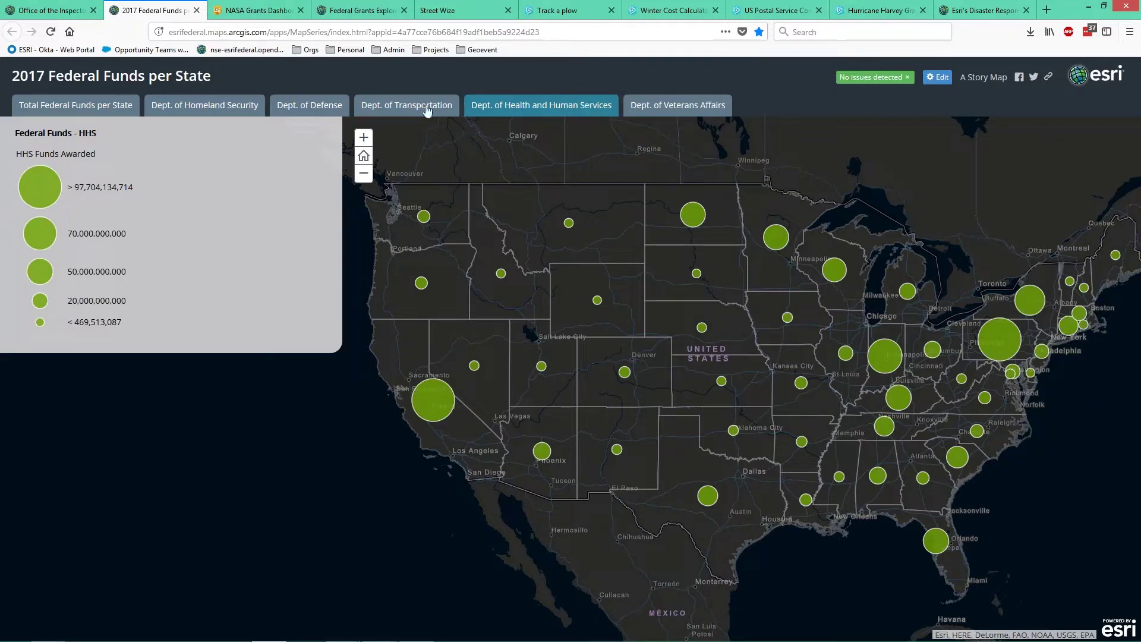
- Open the story for editing and check which maps can be chosen for the Total Federal Funds per State tab
click(939, 83)
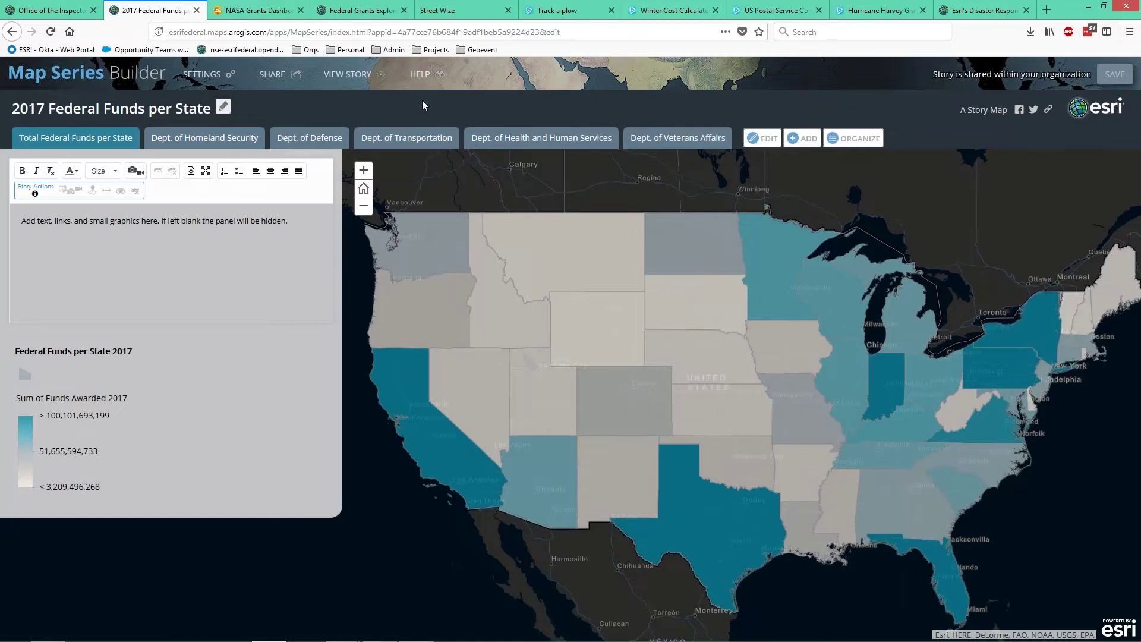
click(754, 140)
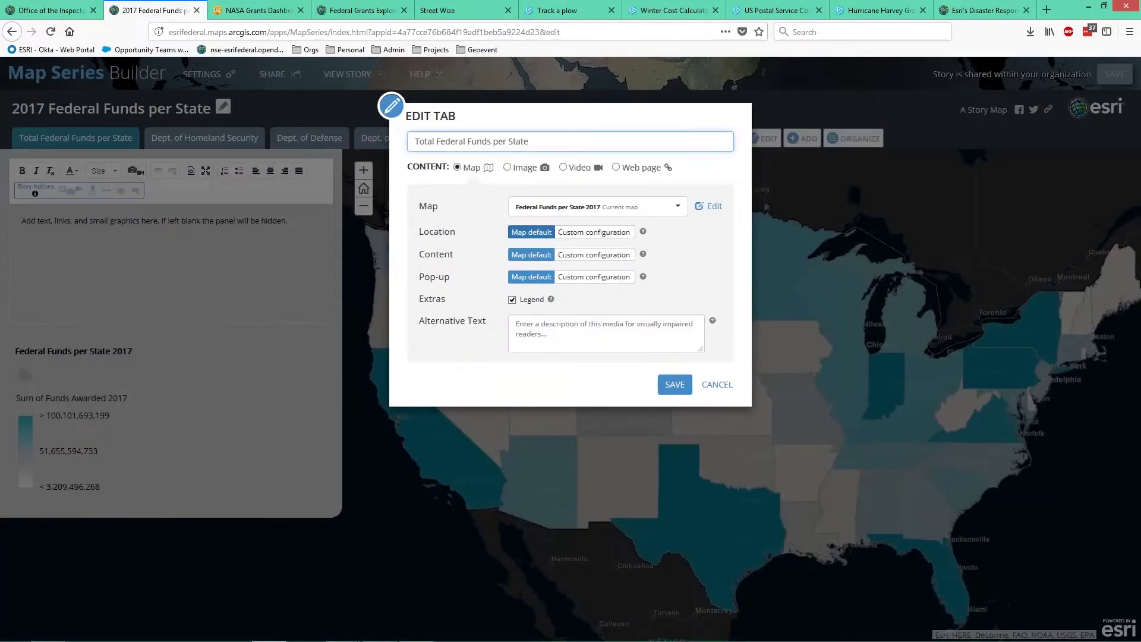
click(674, 207)
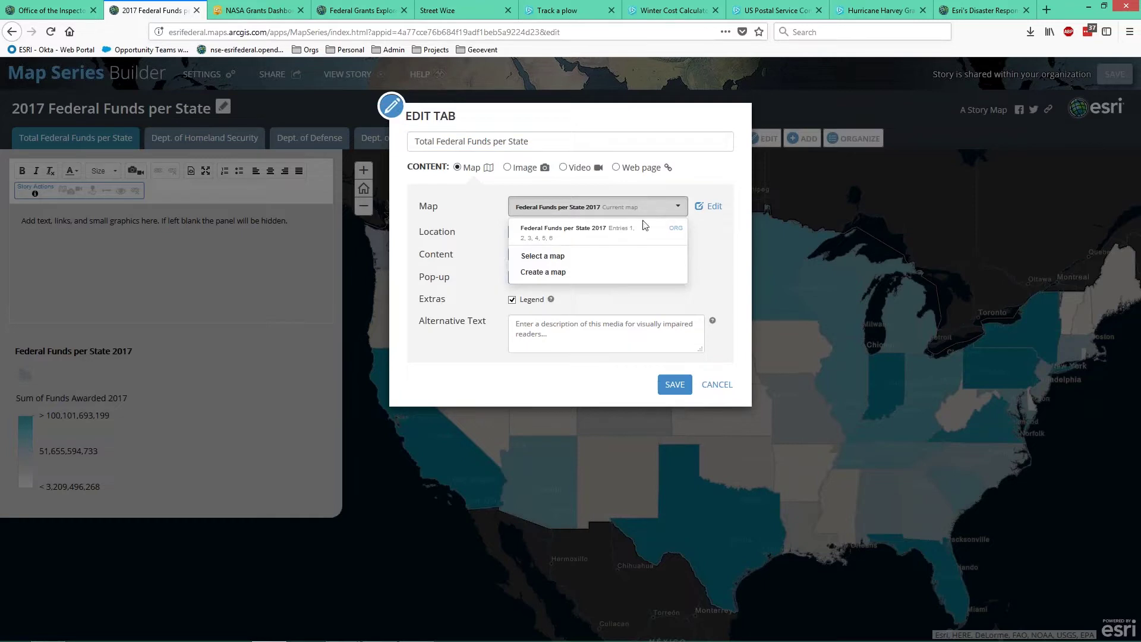
click(674, 205)
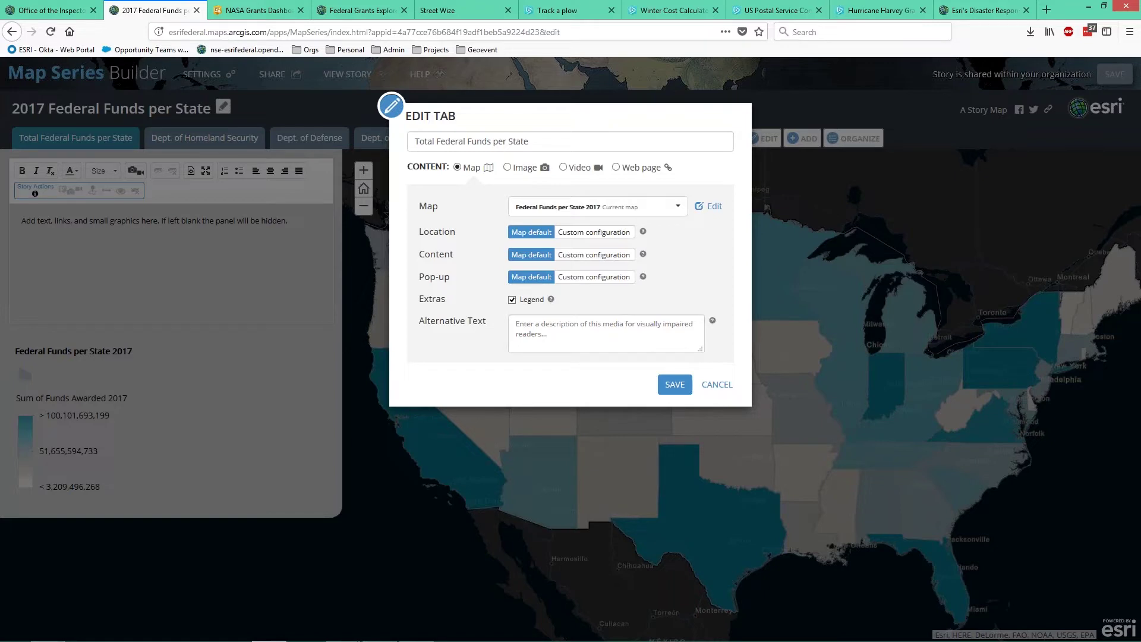
- Look at the custom location configuration for the Total Federal Funds per State map and return to the tab settings
click(570, 238)
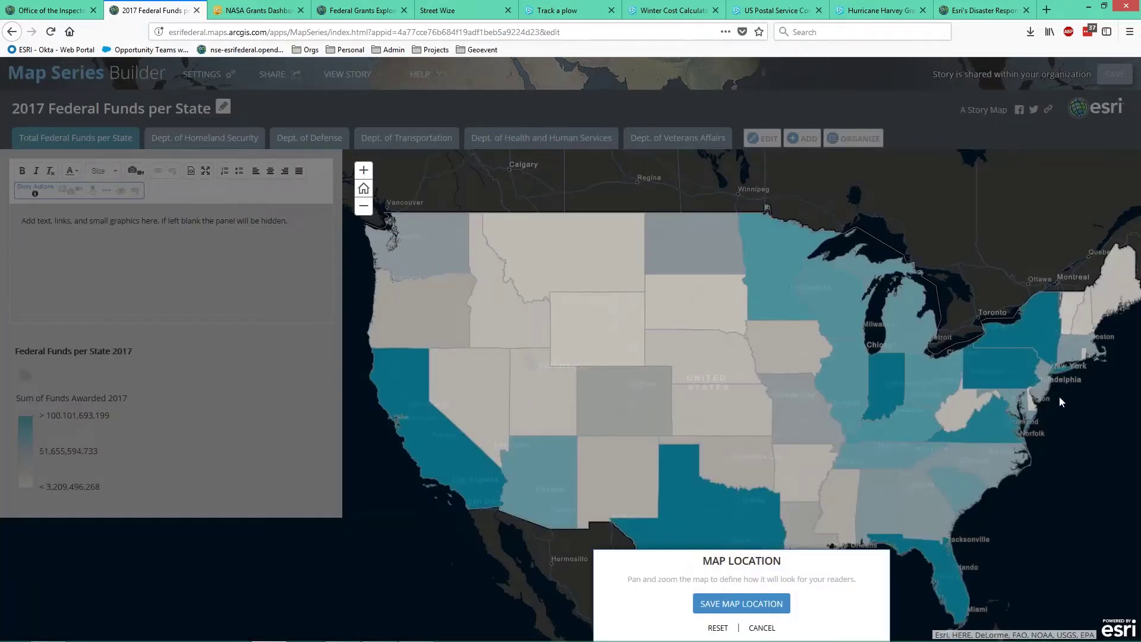
scroll(1060, 414, up, 1)
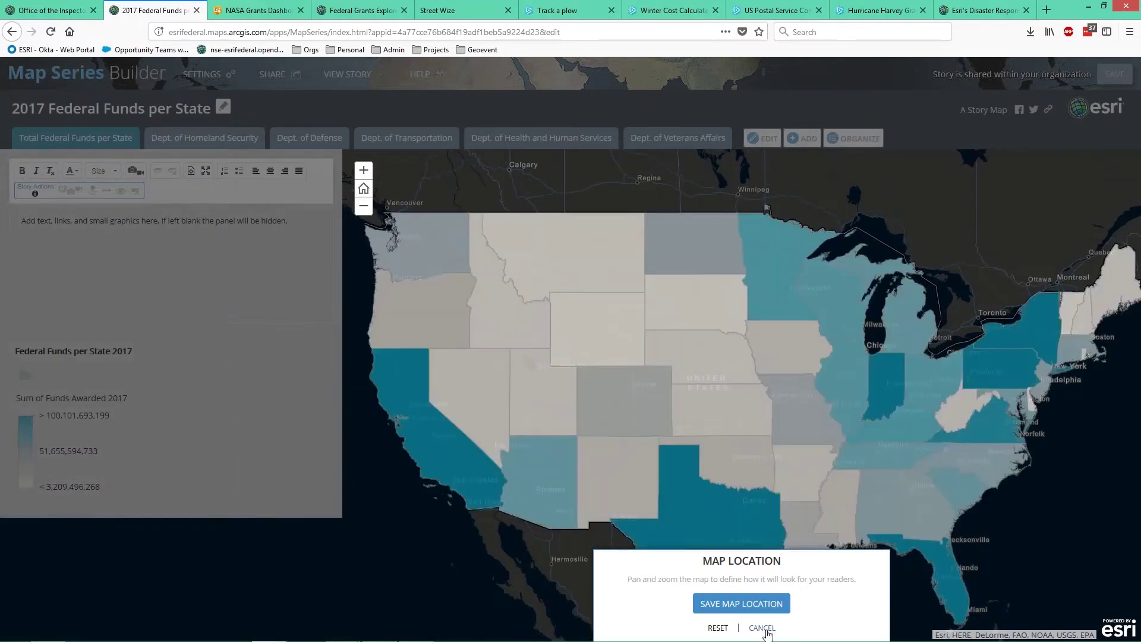
click(757, 596)
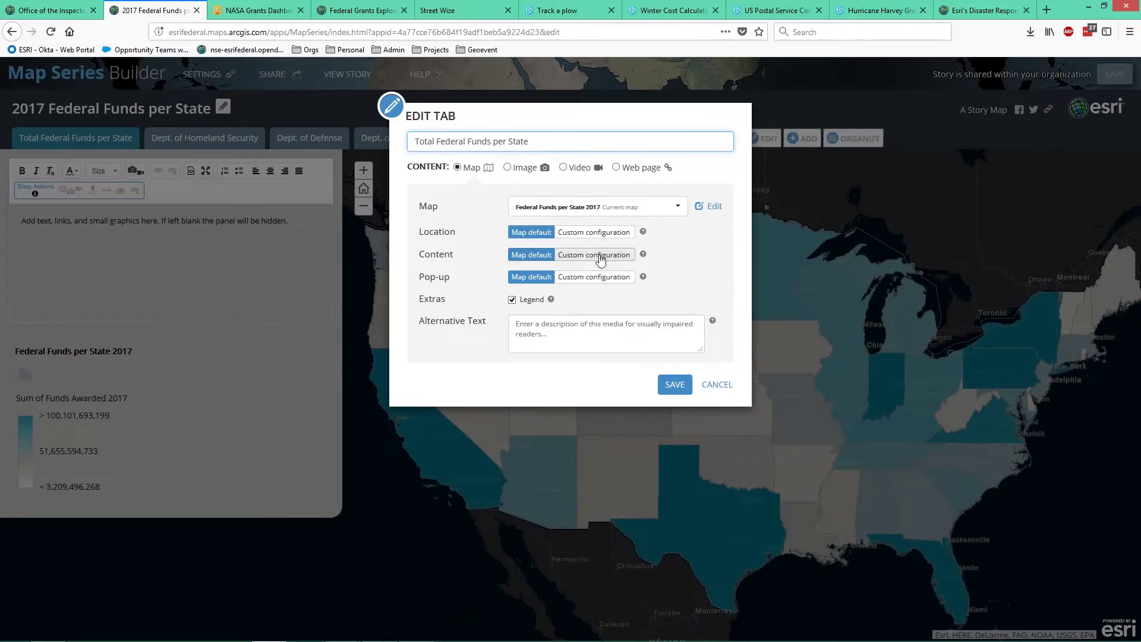
- Try showing and hiding the Federal Funds - HHS layer in the tab's custom map content, and discard the tab edits
click(600, 259)
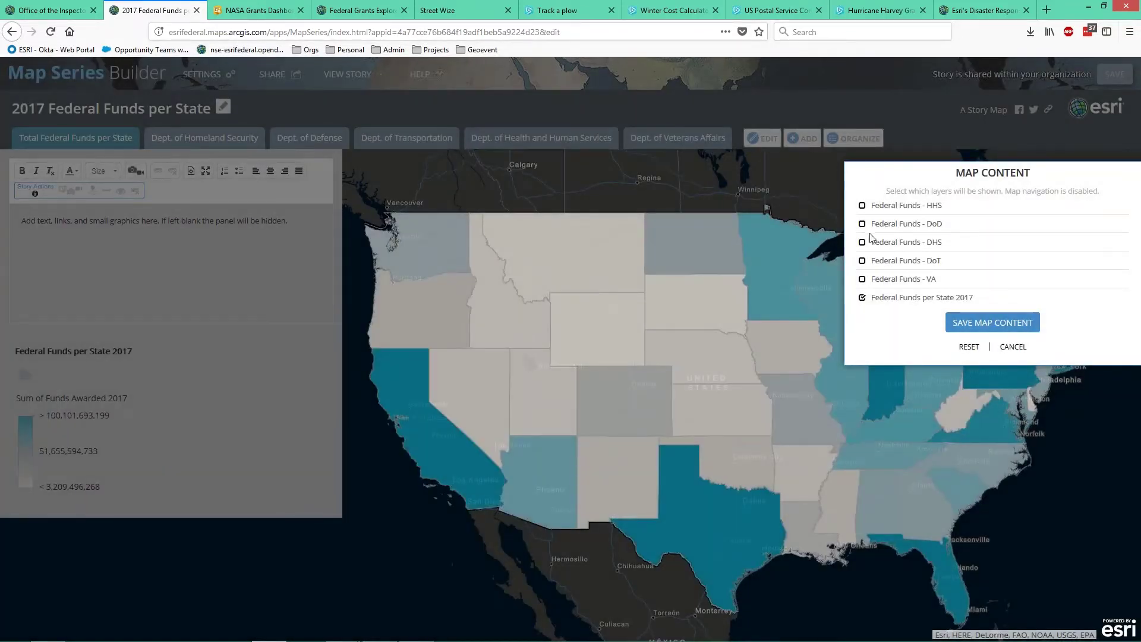
click(861, 207)
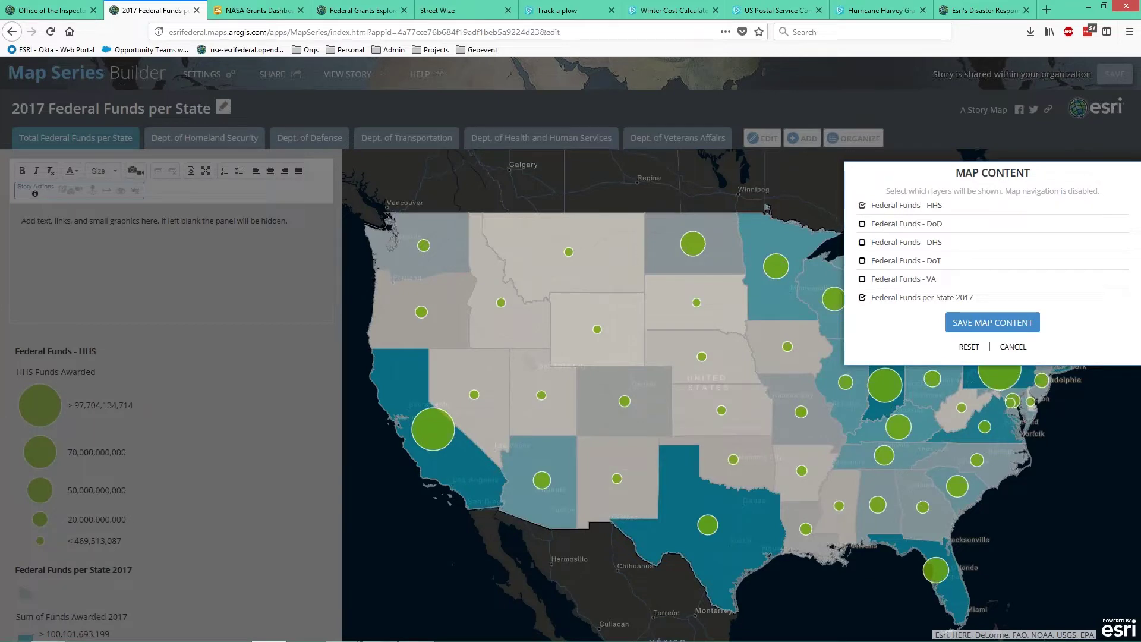
click(862, 206)
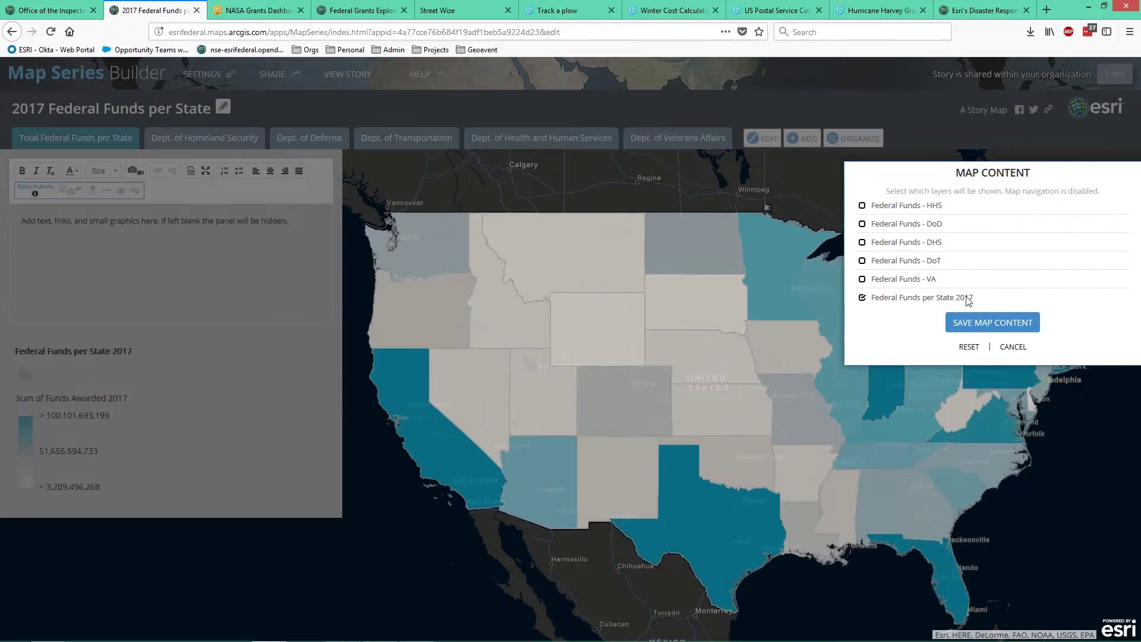
click(1000, 328)
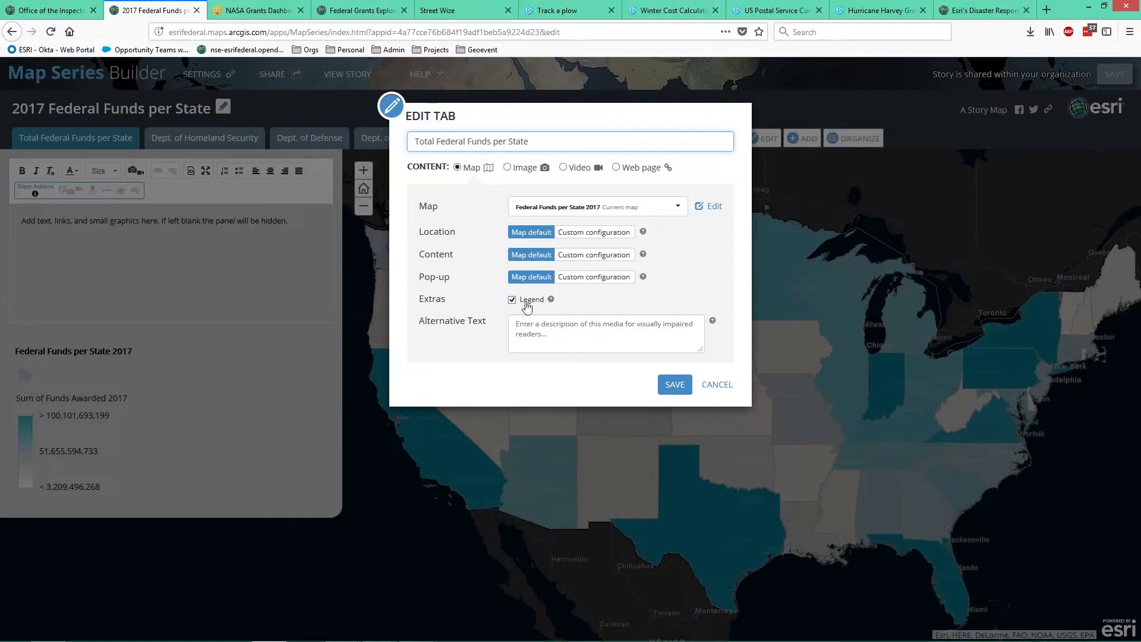
click(545, 332)
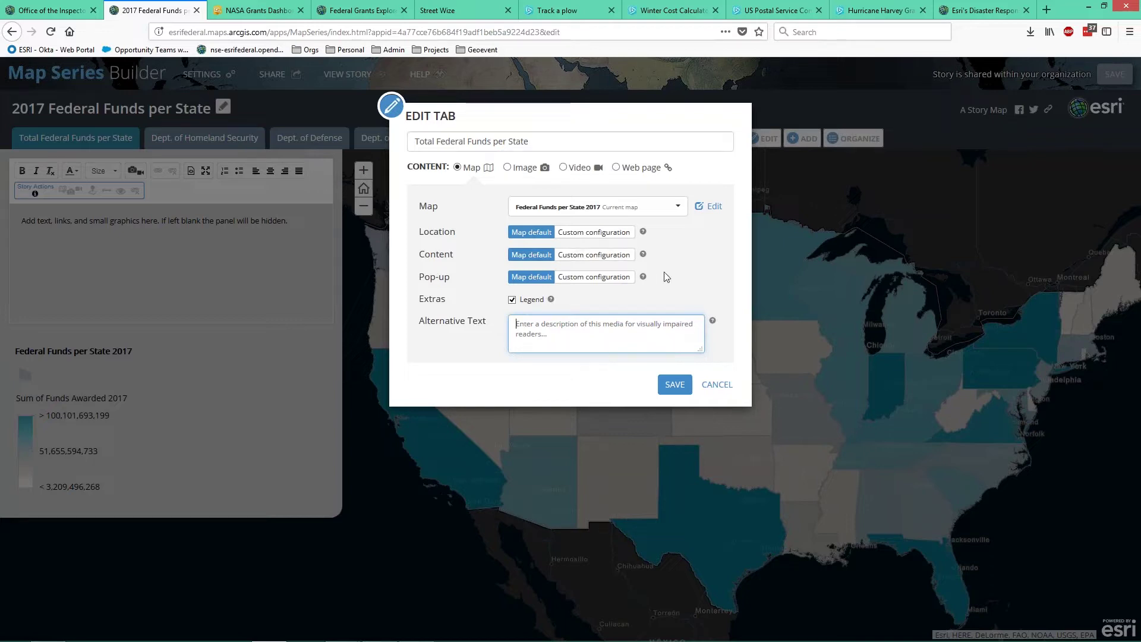
click(720, 385)
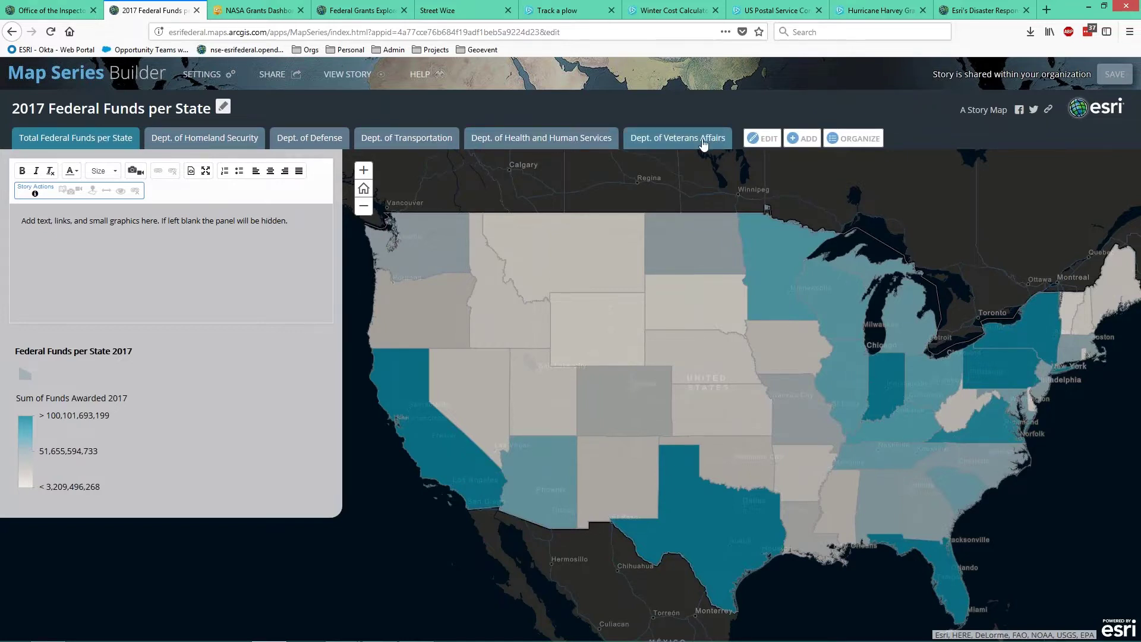
- Check the Dept. of Homeland Security tab and review the map choices for a new tab without adding one
click(206, 143)
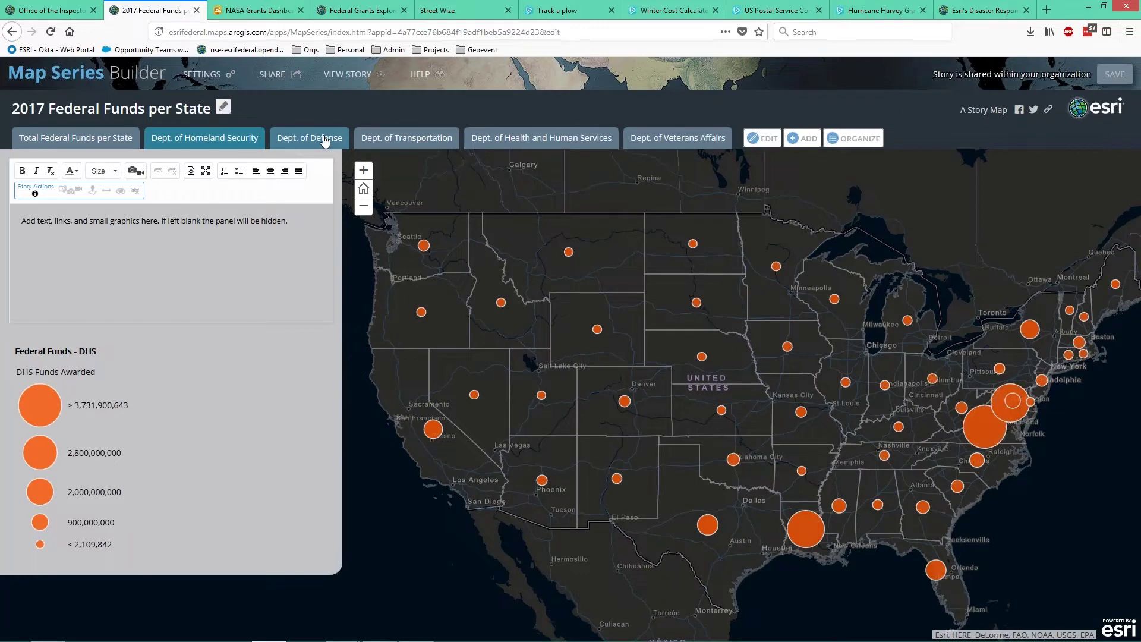
click(113, 142)
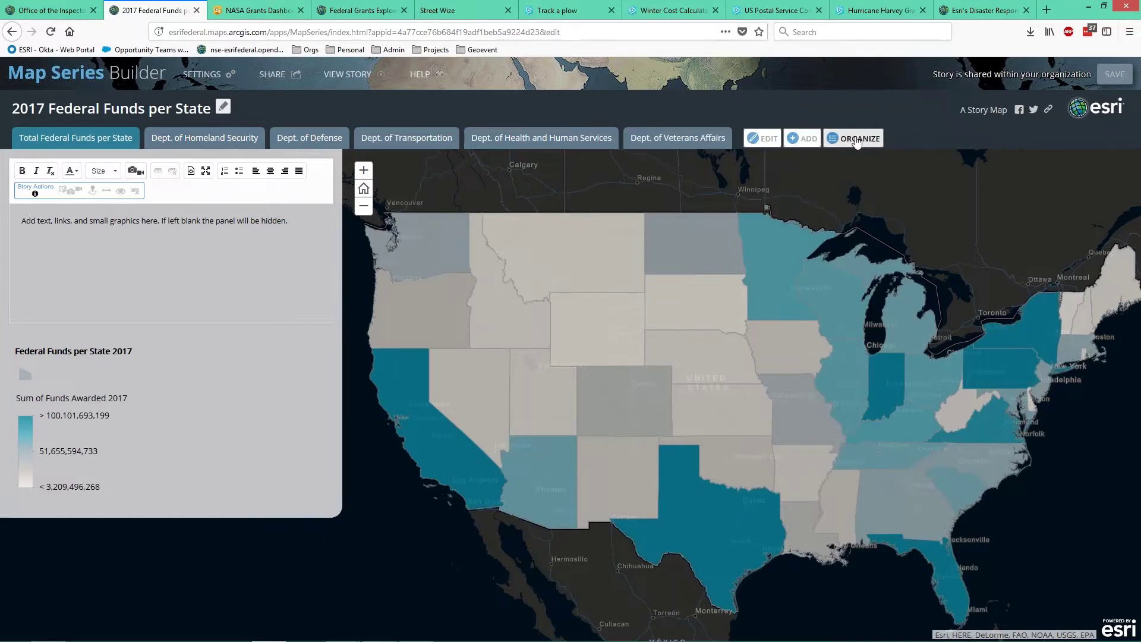
click(802, 138)
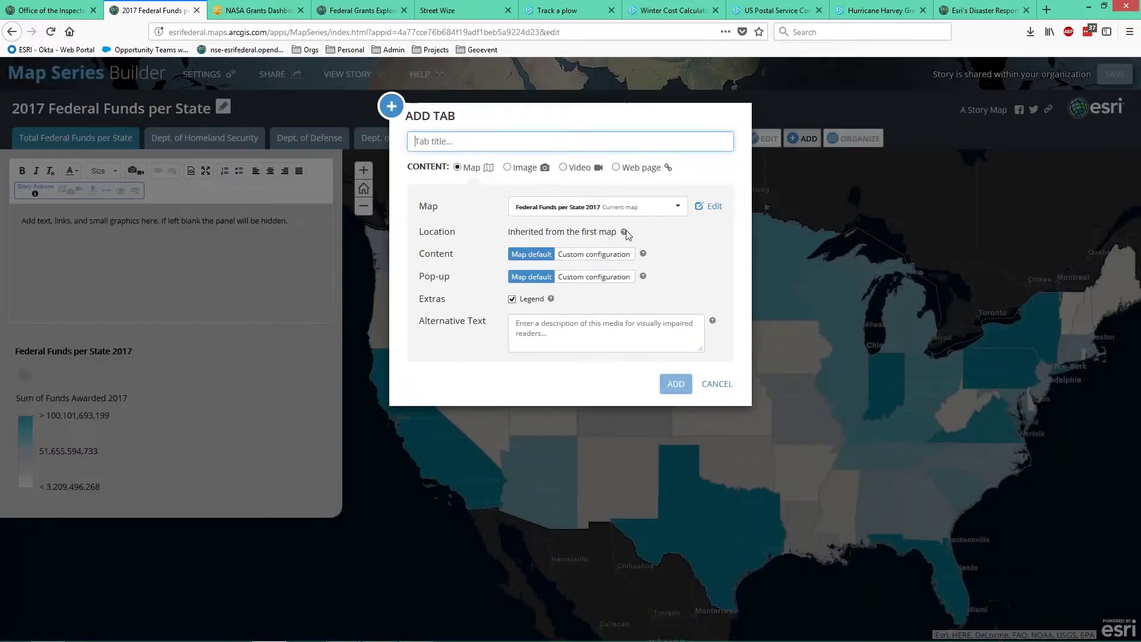
click(645, 207)
click(645, 207)
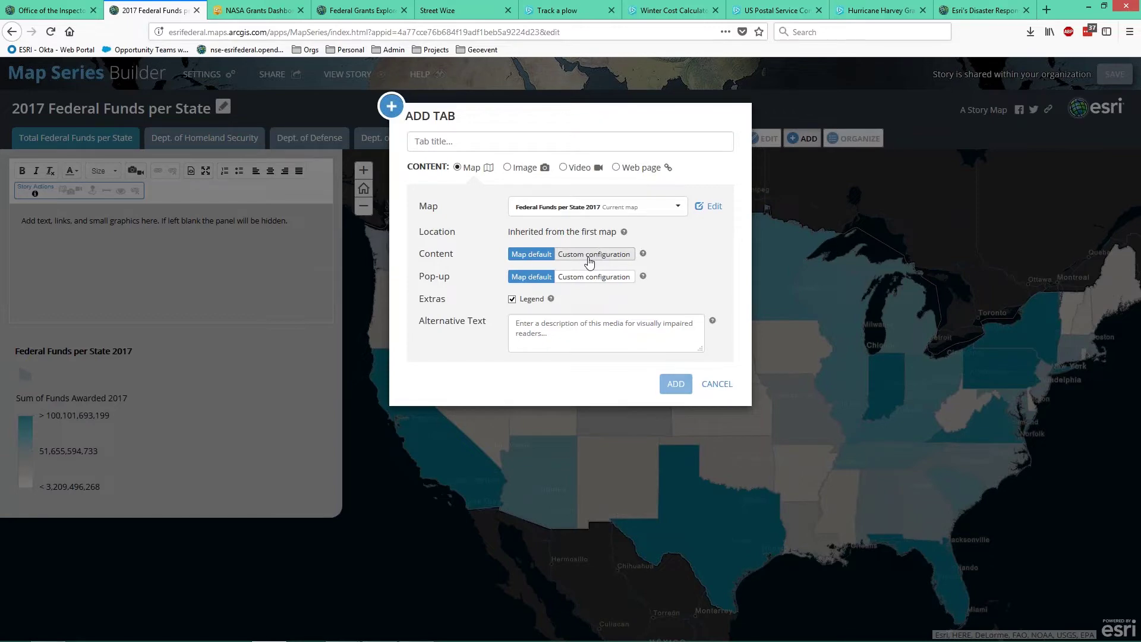
click(718, 385)
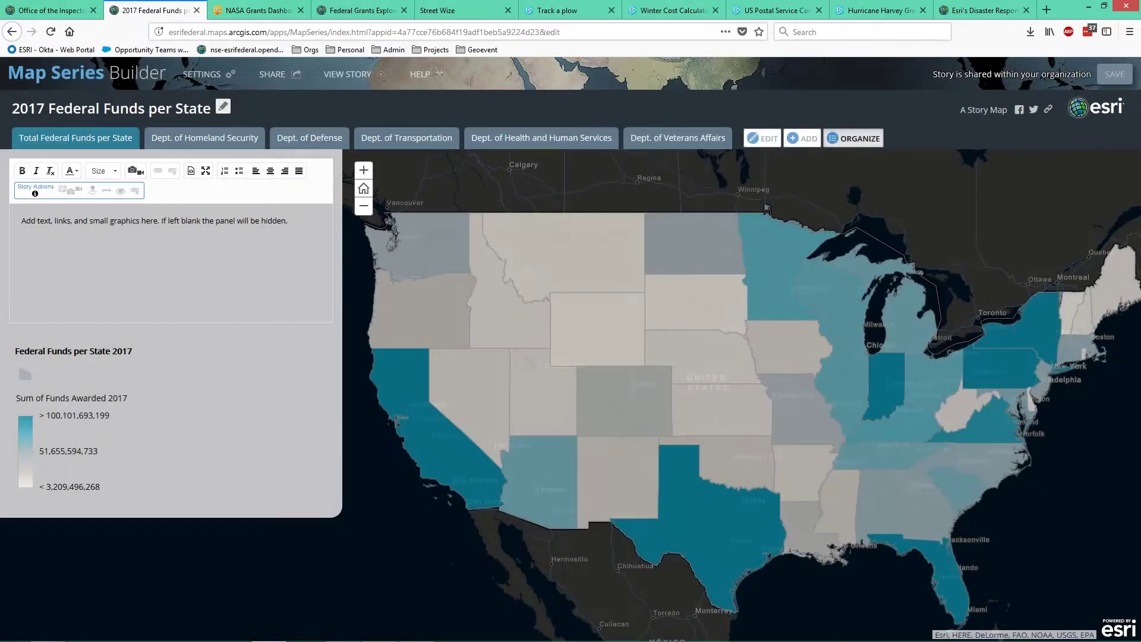
- Reorder the story's tabs so Dept. of Health and Human Services directly follows Total Federal Funds per State
click(854, 138)
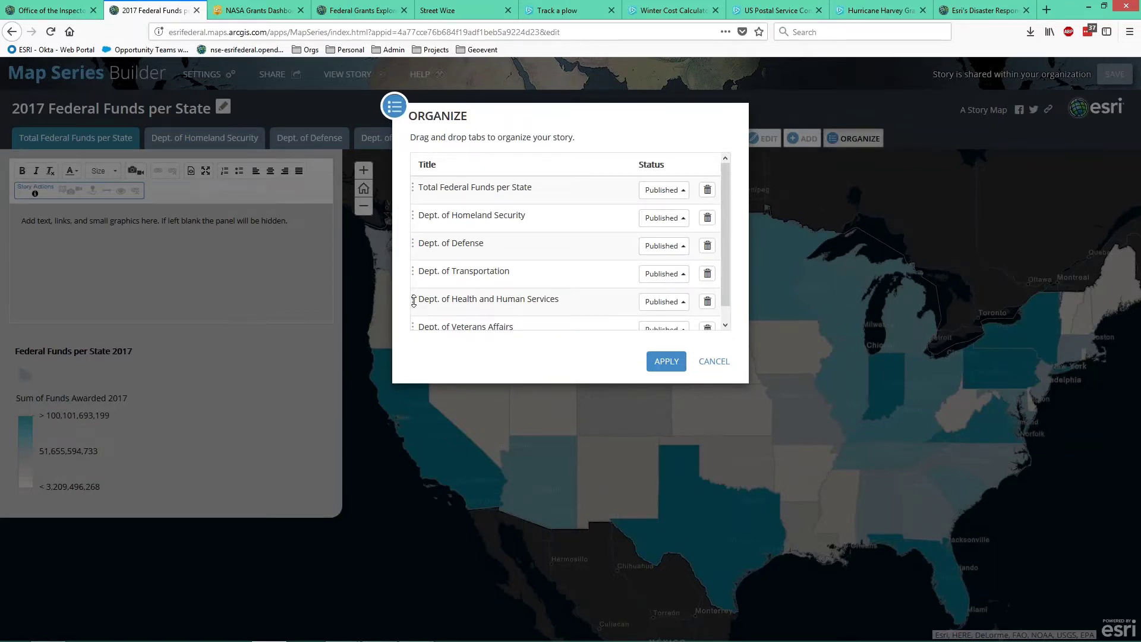
drag(414, 301, 417, 216)
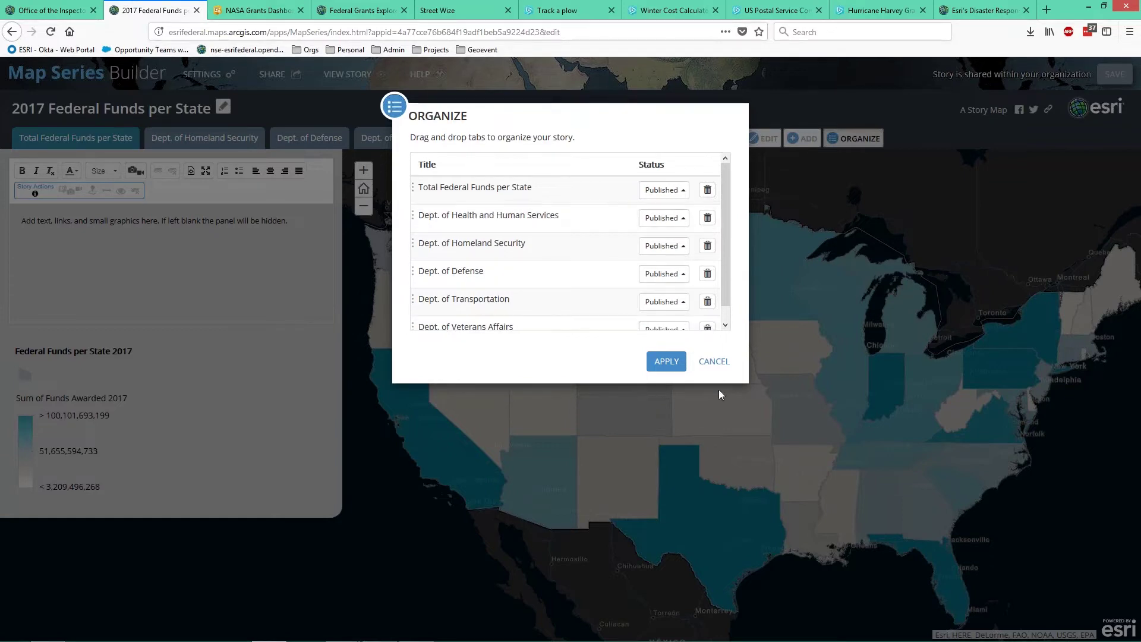
click(666, 362)
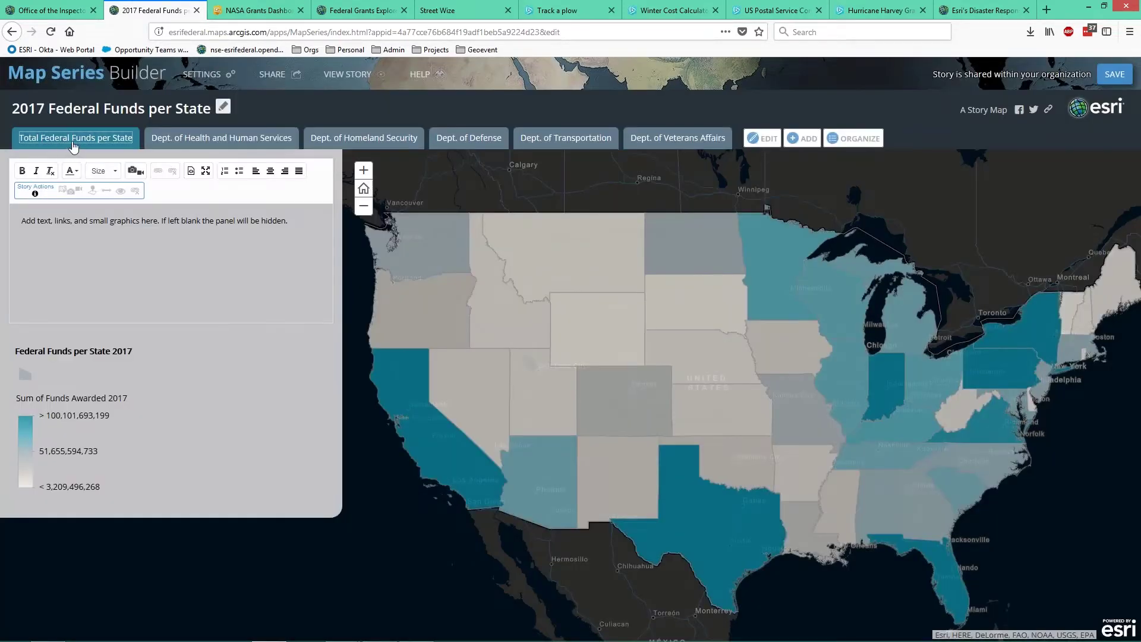
- Check the Dept. of Health and Human Services tab, return to Total Federal Funds per State, and save the story
click(207, 140)
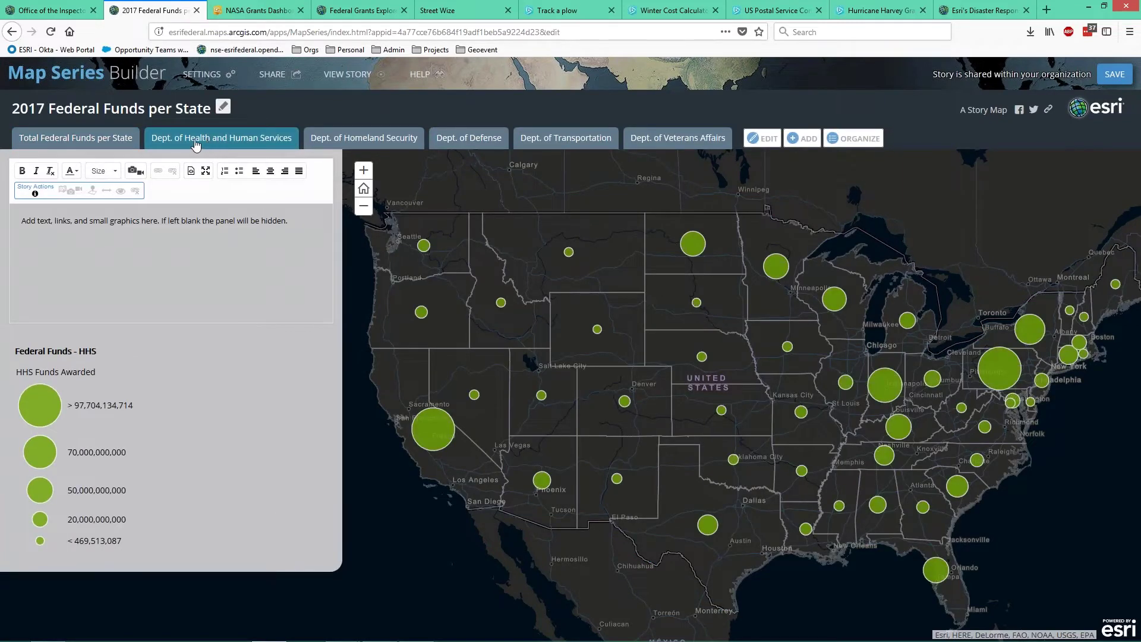
click(110, 144)
click(1116, 71)
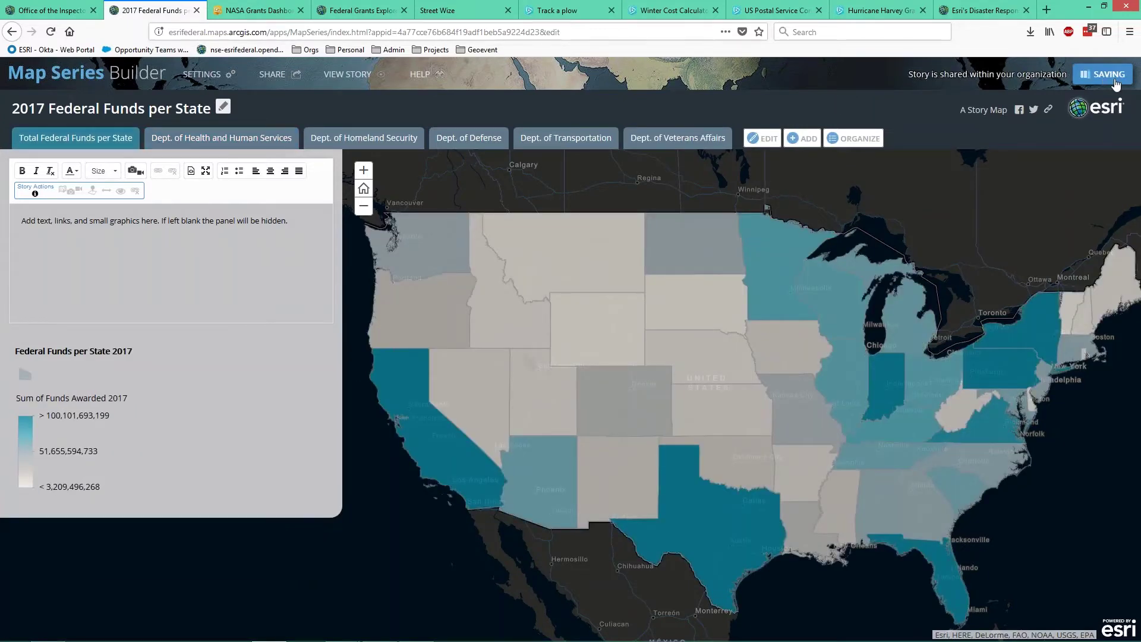
- View the live version of the 2017 Federal Funds per State story
click(356, 79)
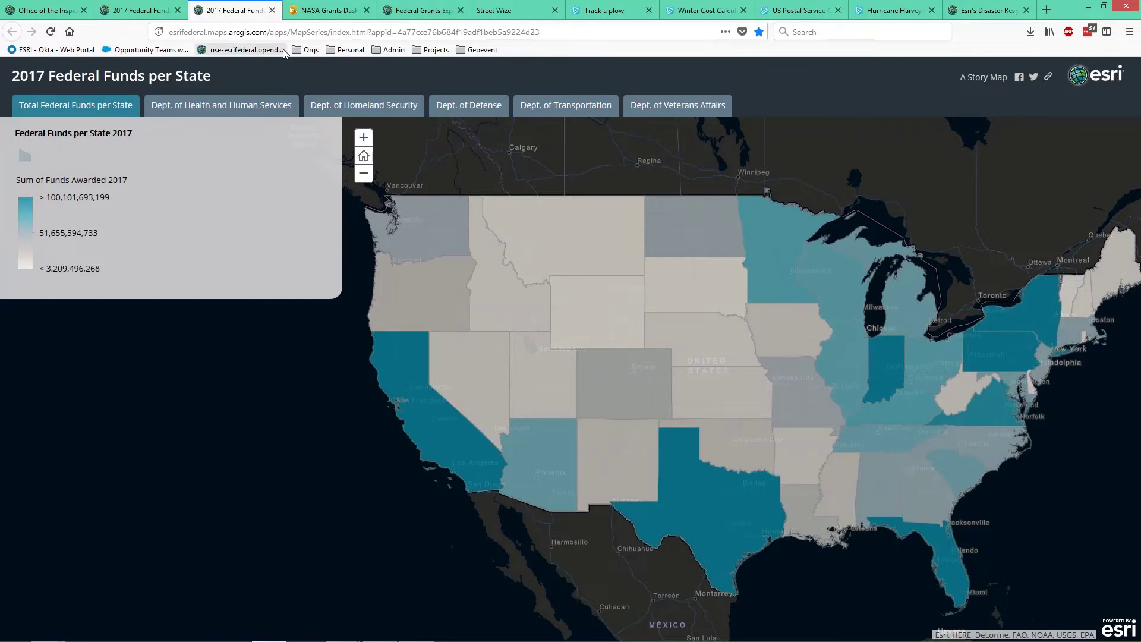
- Switch to the 2017 NASA Grants Dashboard, inspect the state map around Maryland and Virginia, reset its extent, and review the Grants_XLS legend
click(324, 12)
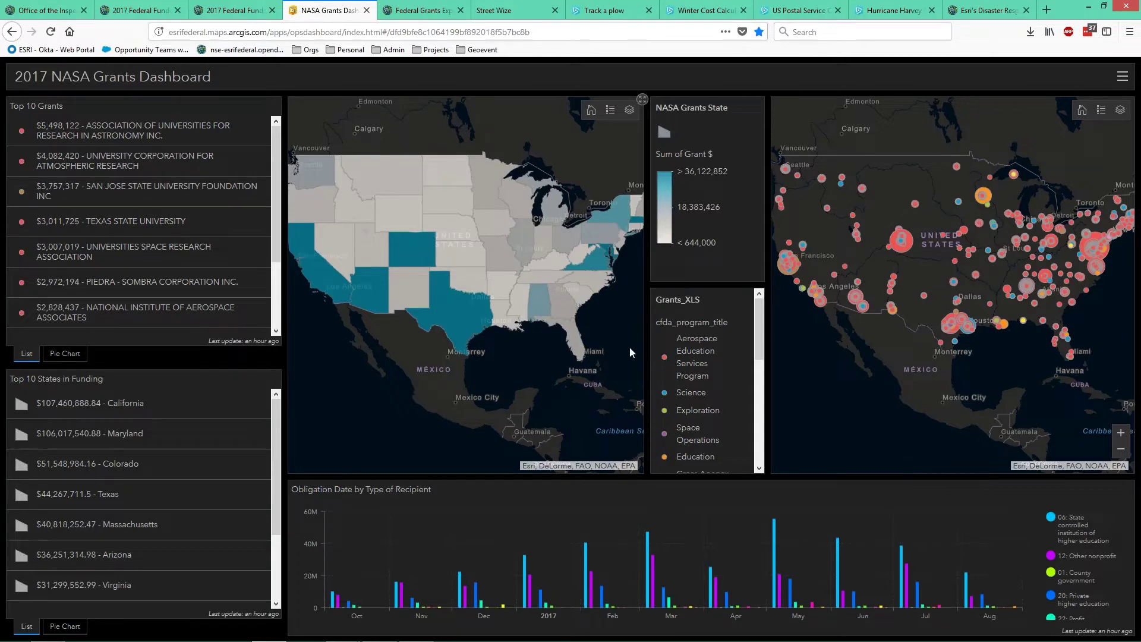
drag(606, 344, 561, 383)
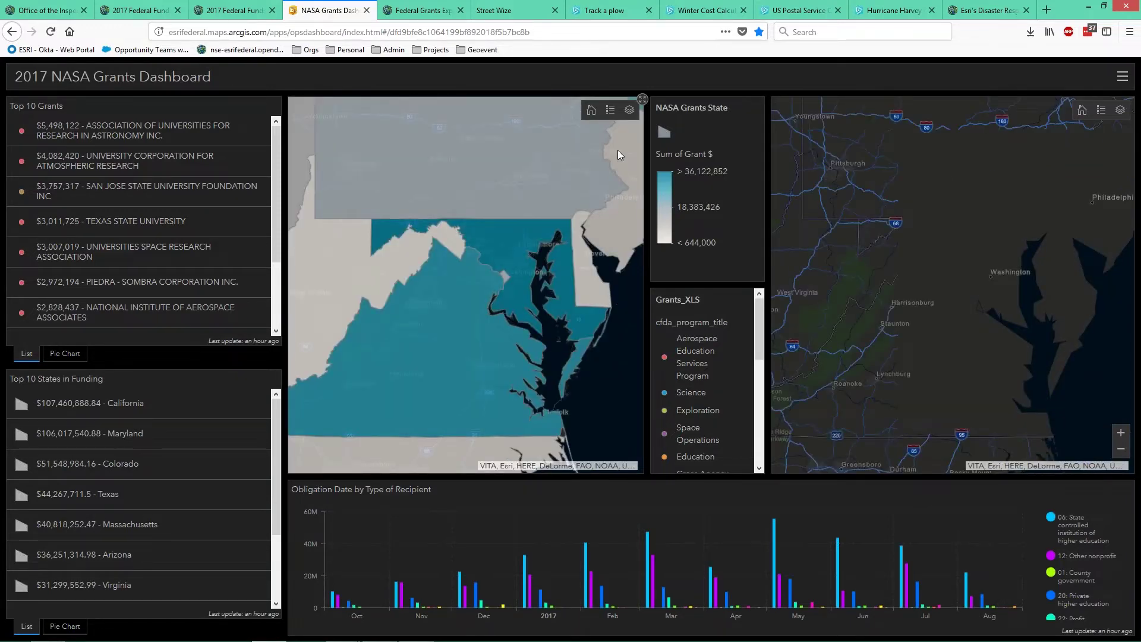
click(591, 111)
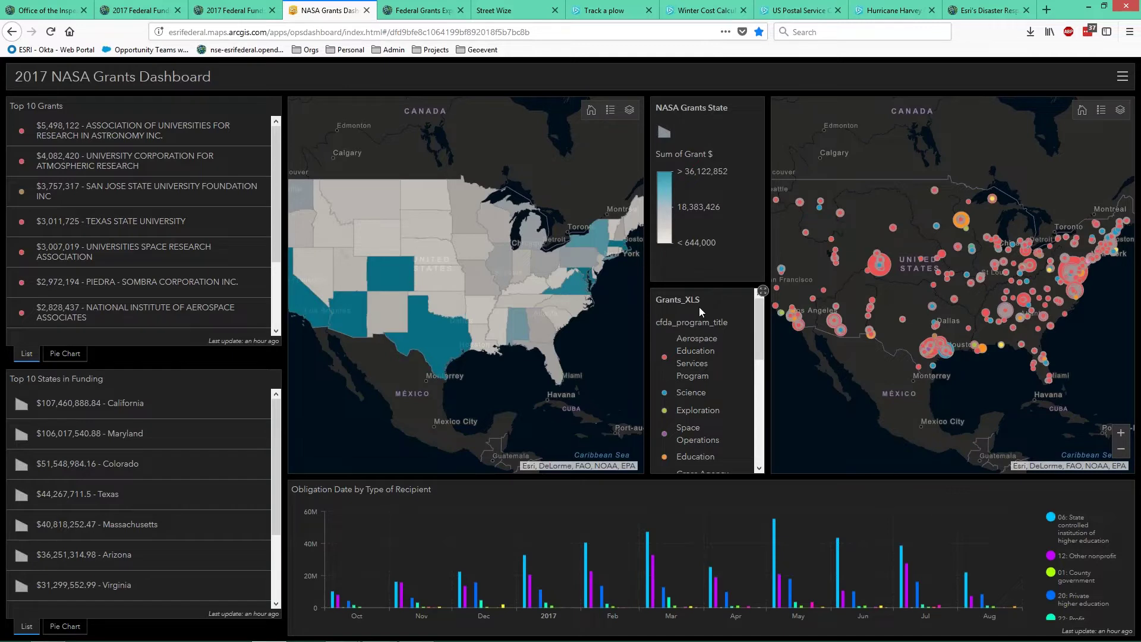
drag(758, 317, 756, 333)
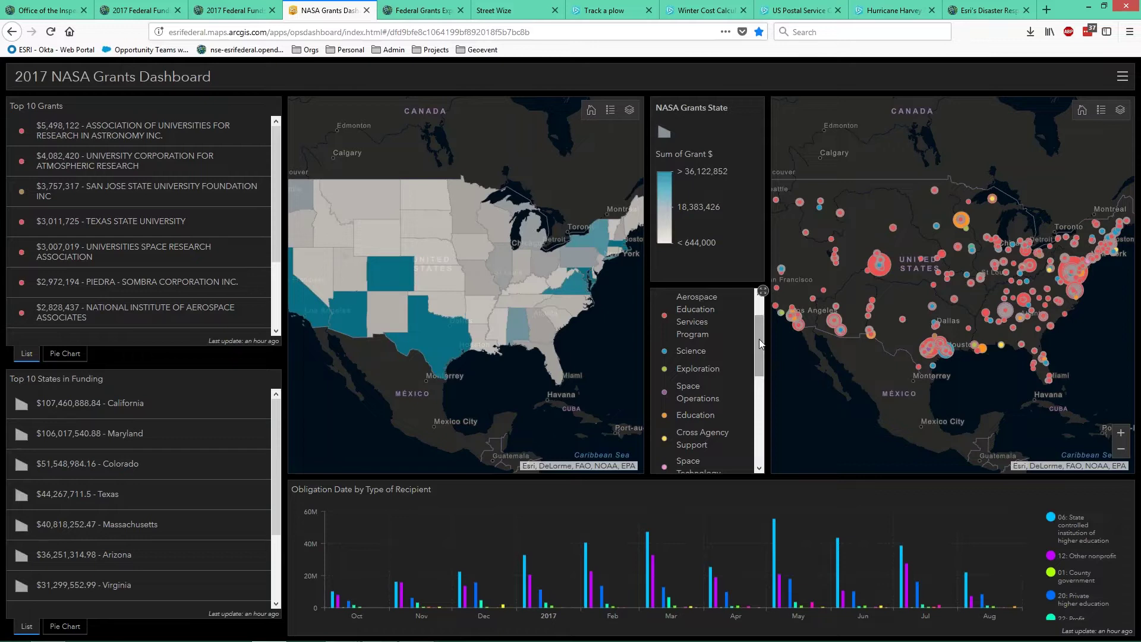
scroll(758, 340, up, 2)
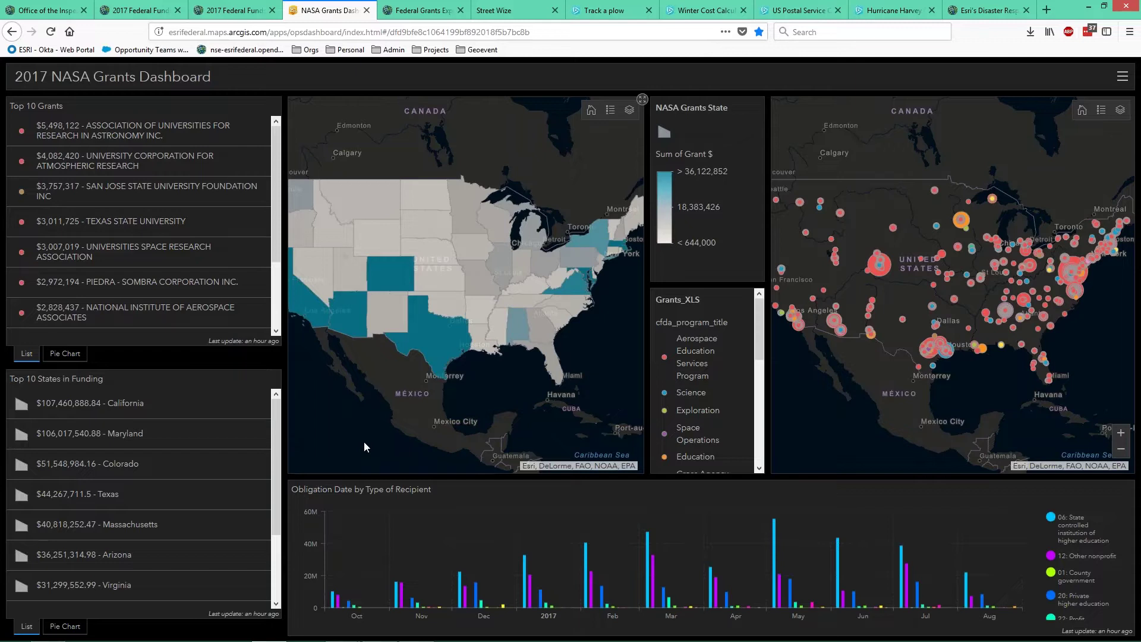
mouse_move(463, 603)
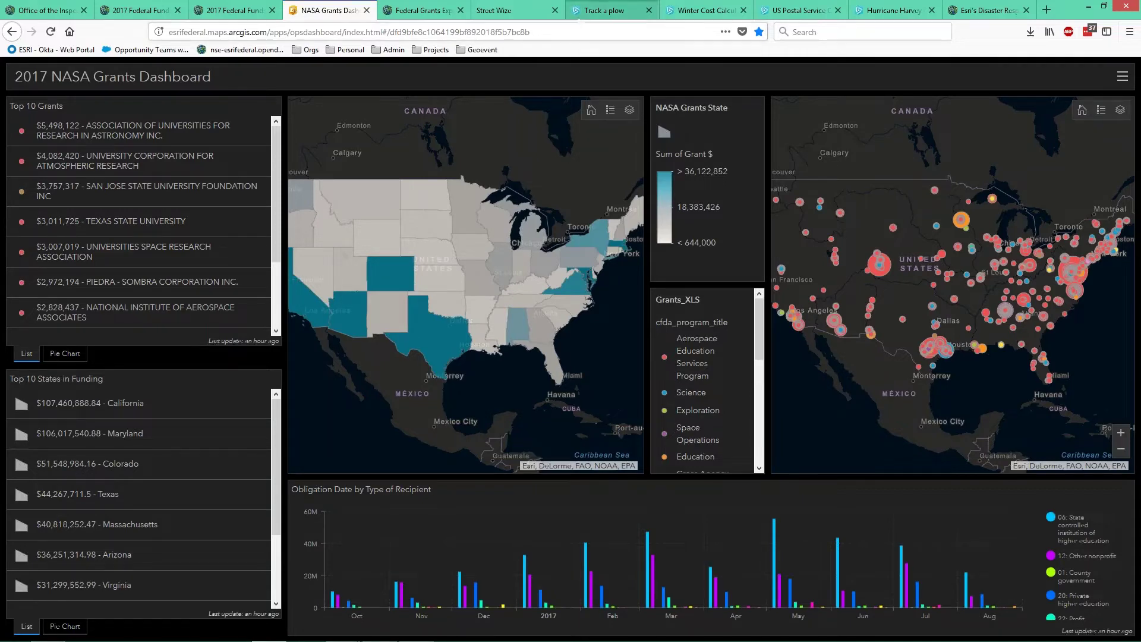
- Switch to the Federal Grants Explorer and check the details of the three nearest grants listed for the Empire State Building search
click(418, 9)
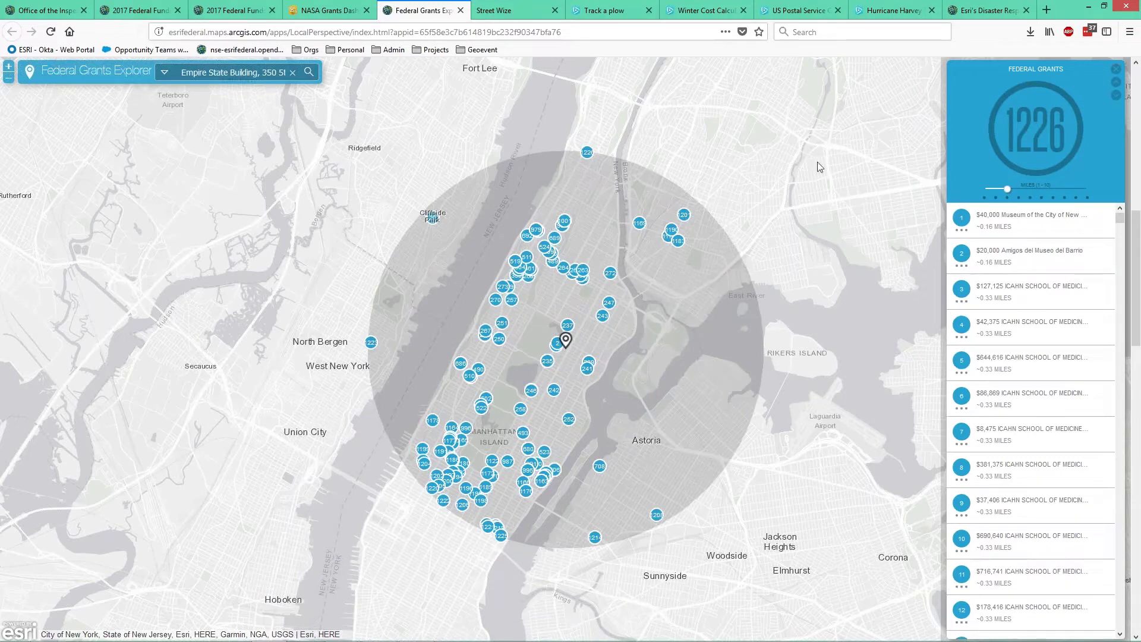
click(1035, 232)
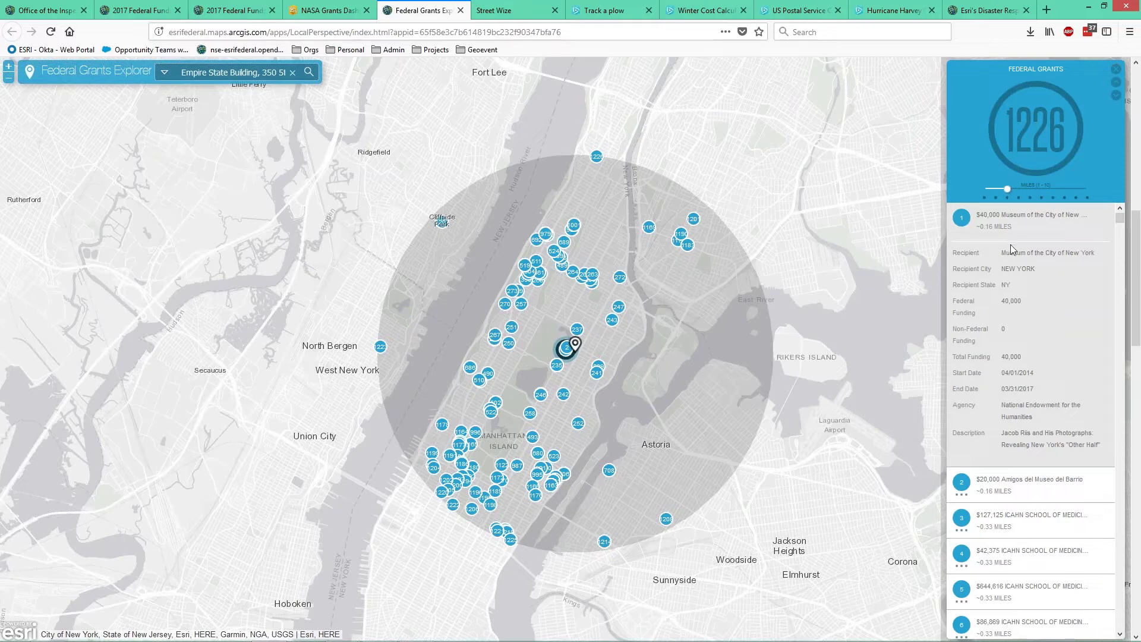
click(1021, 488)
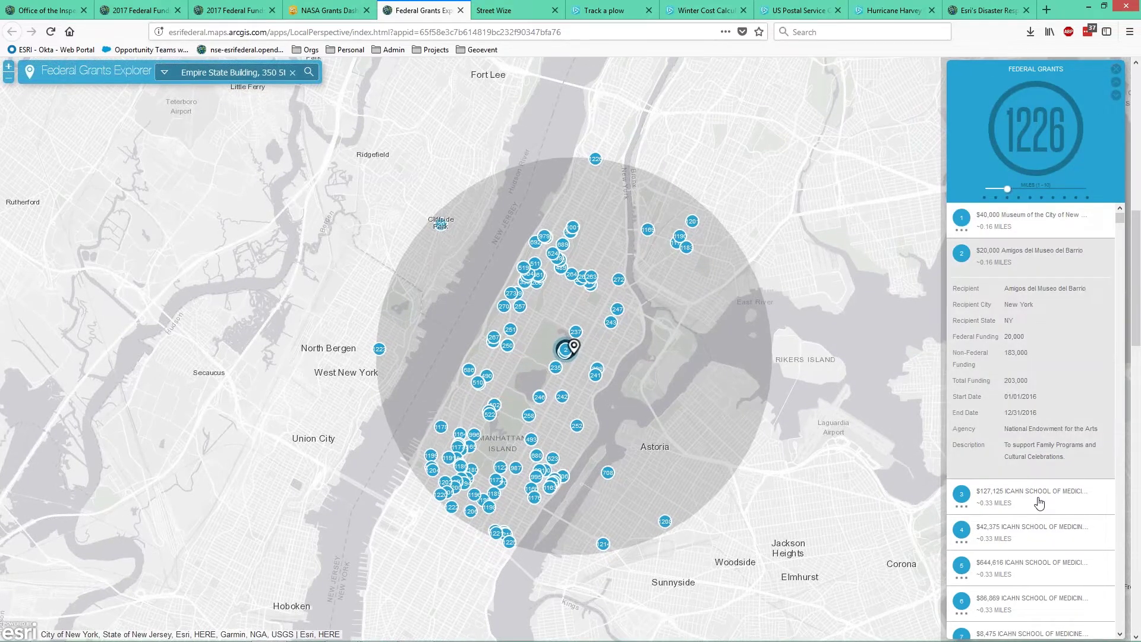
click(1039, 503)
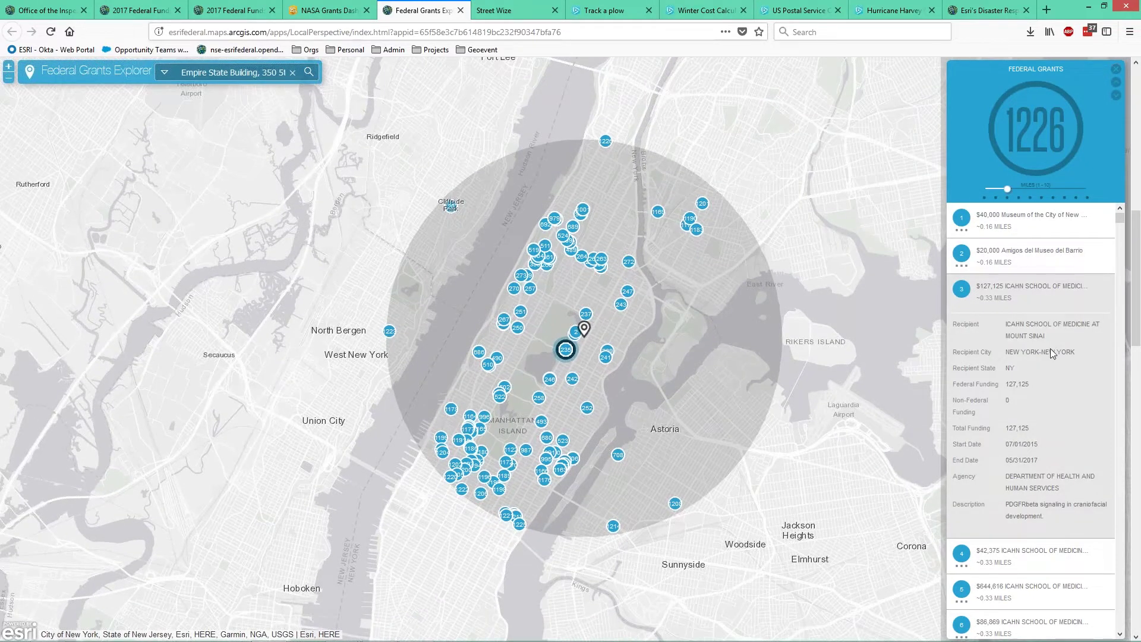
- Check the Demographics section for the search area and return to the Federal Grants section
click(1117, 99)
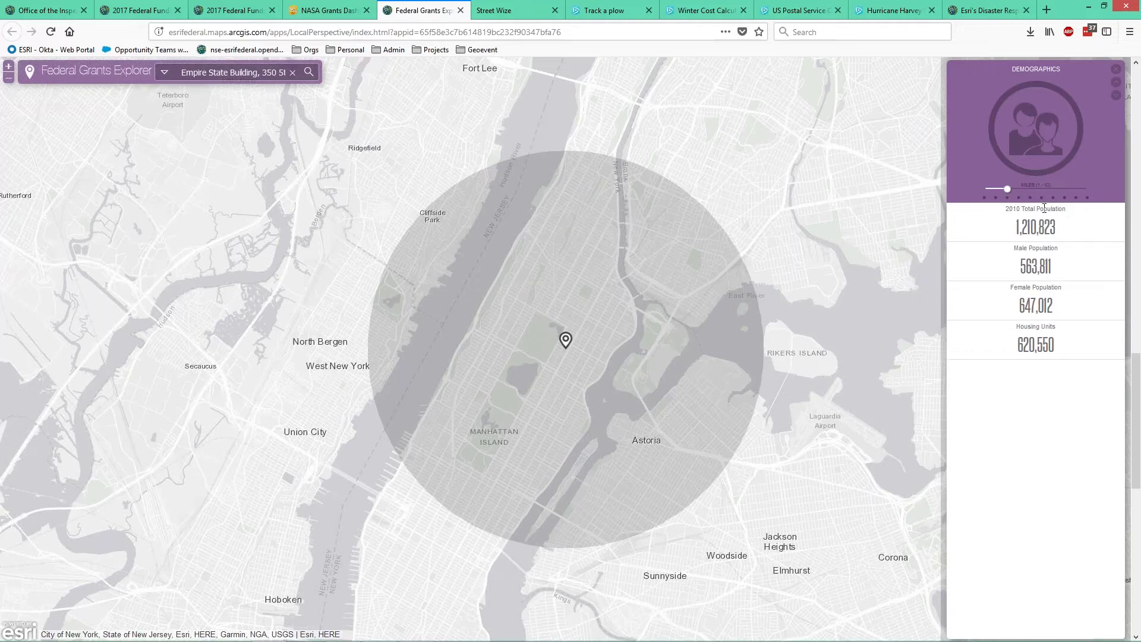
double_click(218, 73)
click(1112, 100)
click(1116, 83)
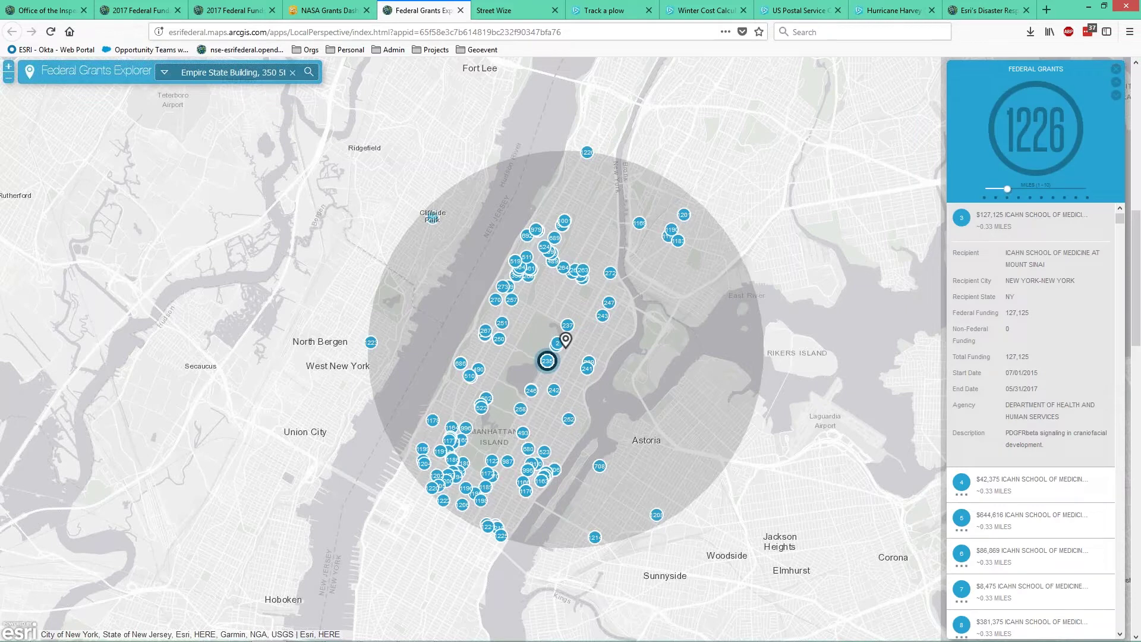
click(1116, 69)
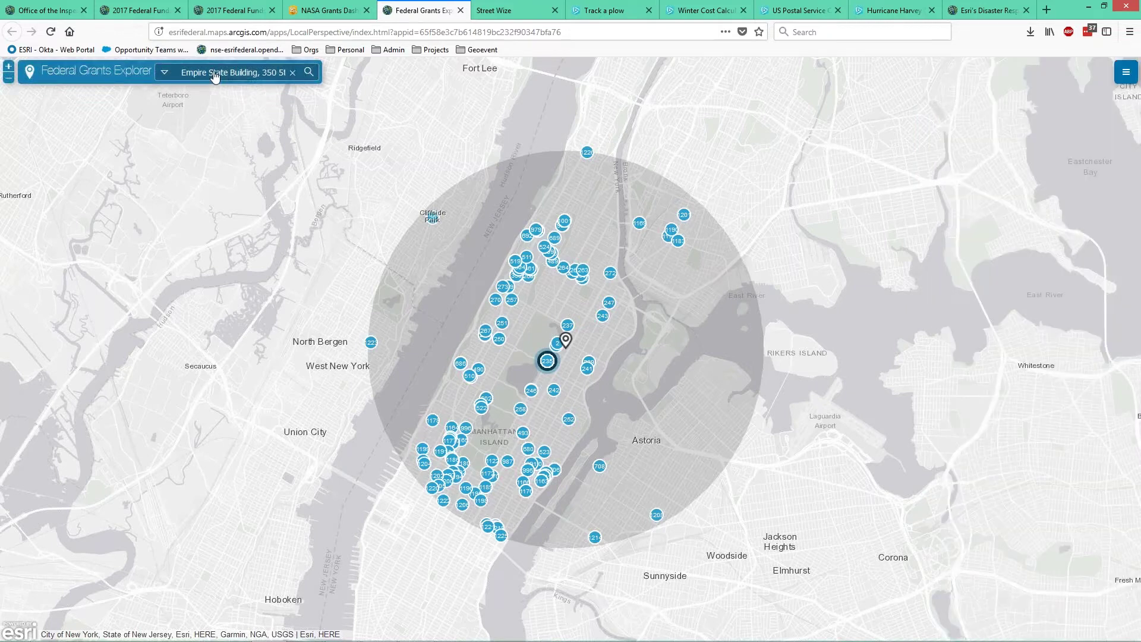
- Search for federal grants around The White House in Washington, and reduce the search radius to 2 miles
click(215, 76)
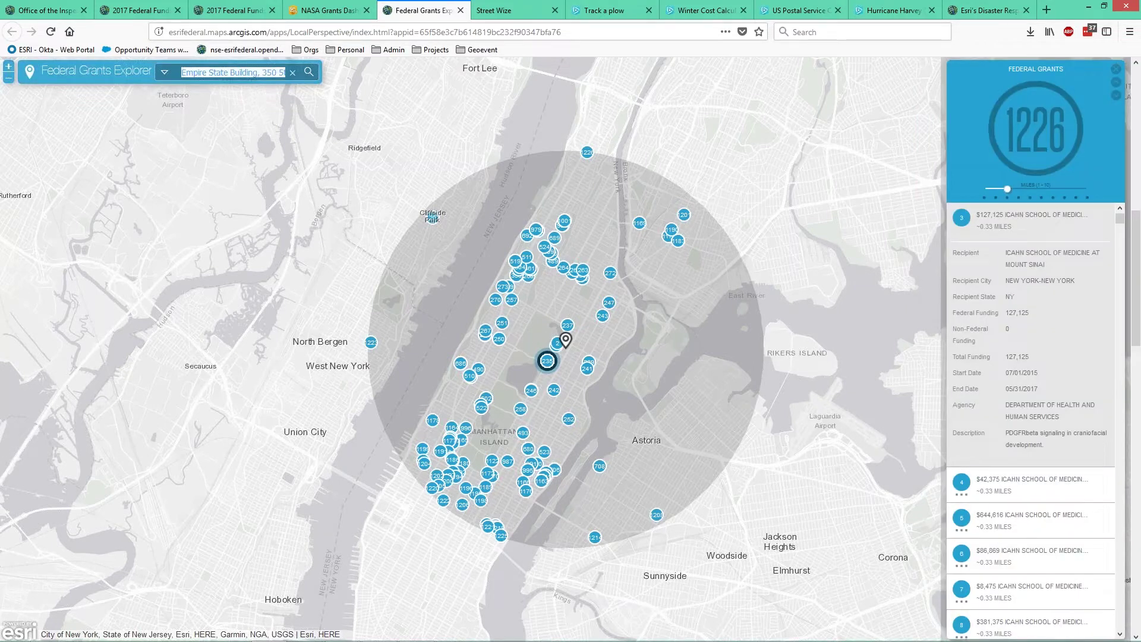
text(th)
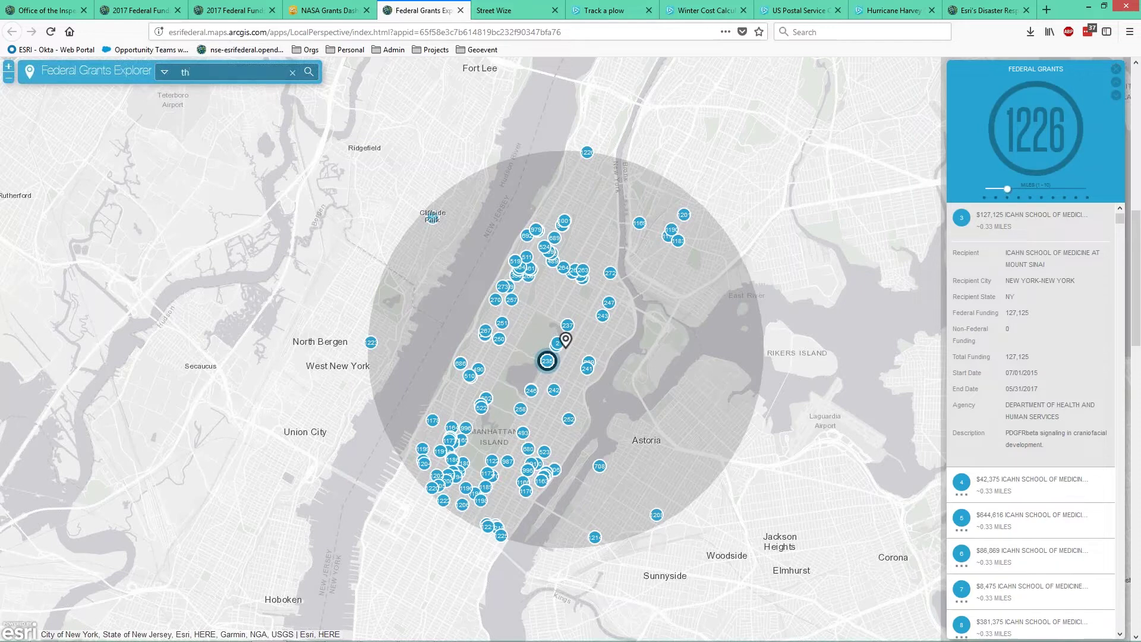
text(e whi)
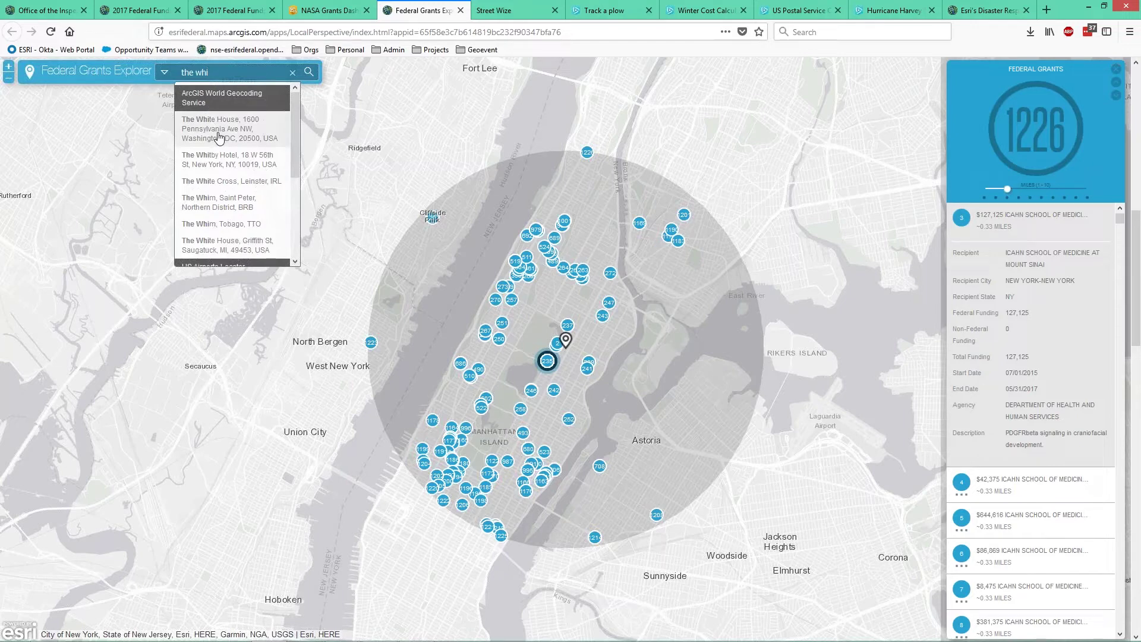
click(219, 138)
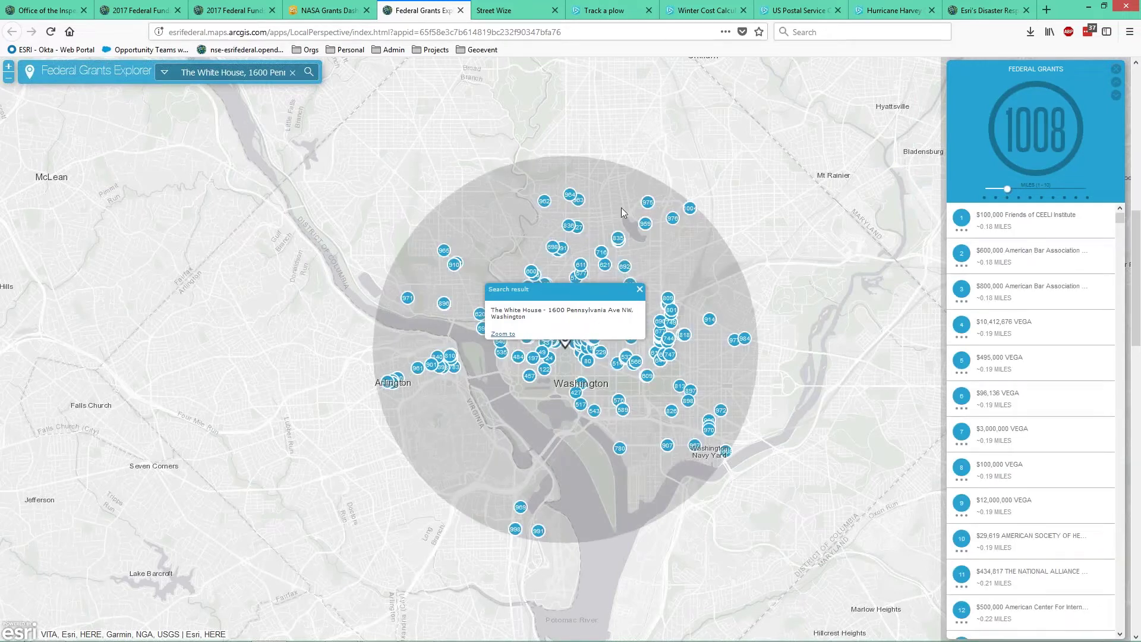
click(639, 289)
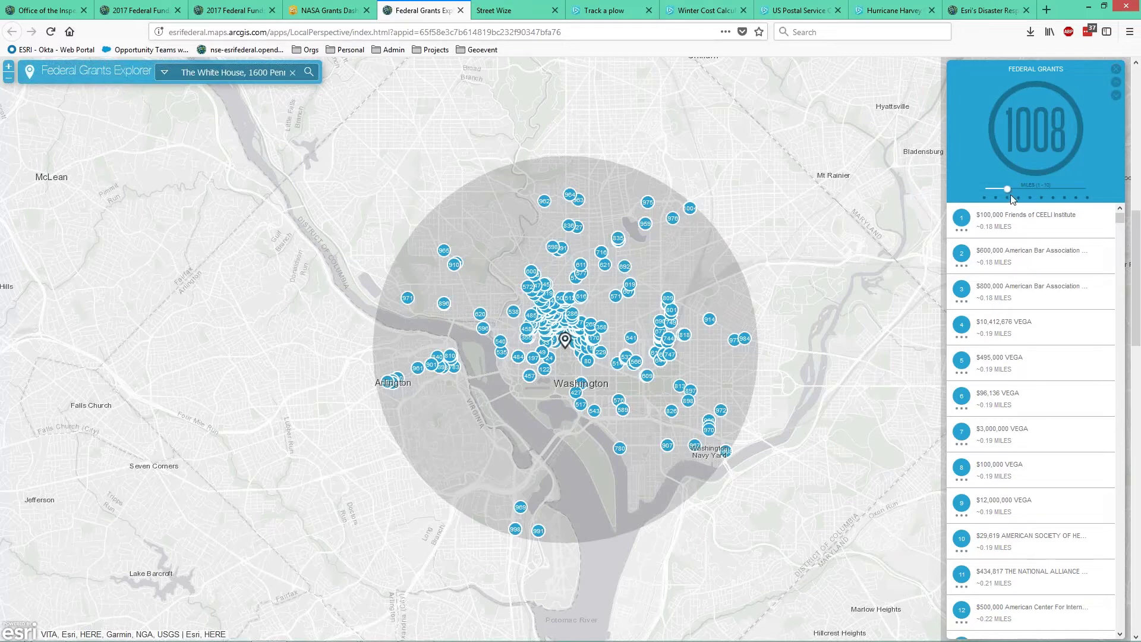
drag(1008, 194, 1000, 195)
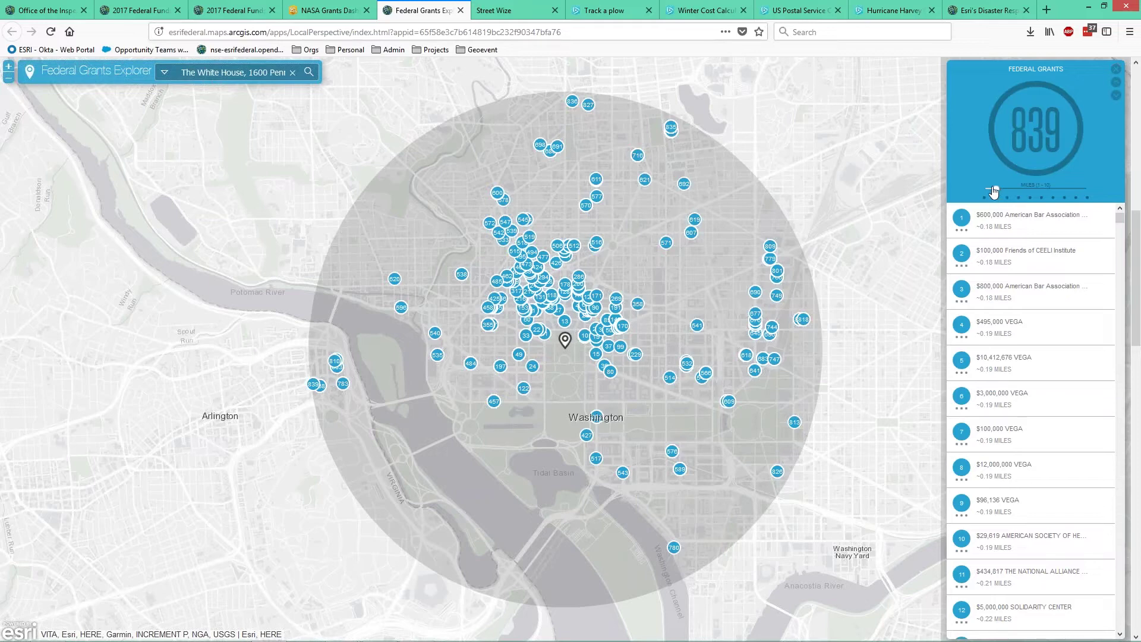
- Switch to the Street Wize map and review its legend of project types
click(522, 17)
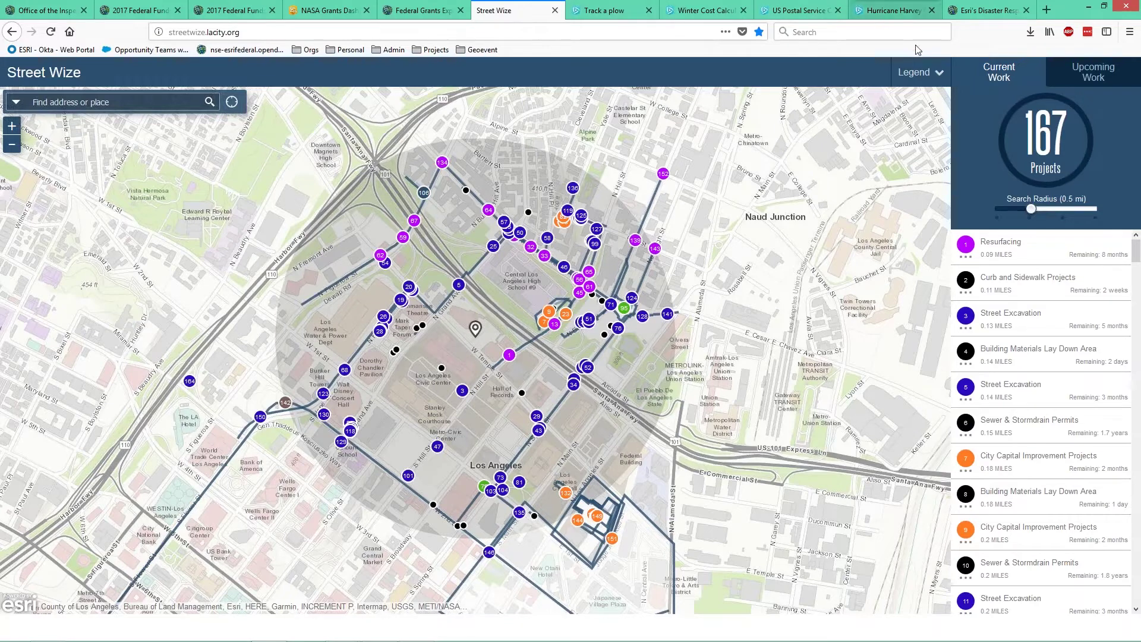
click(934, 76)
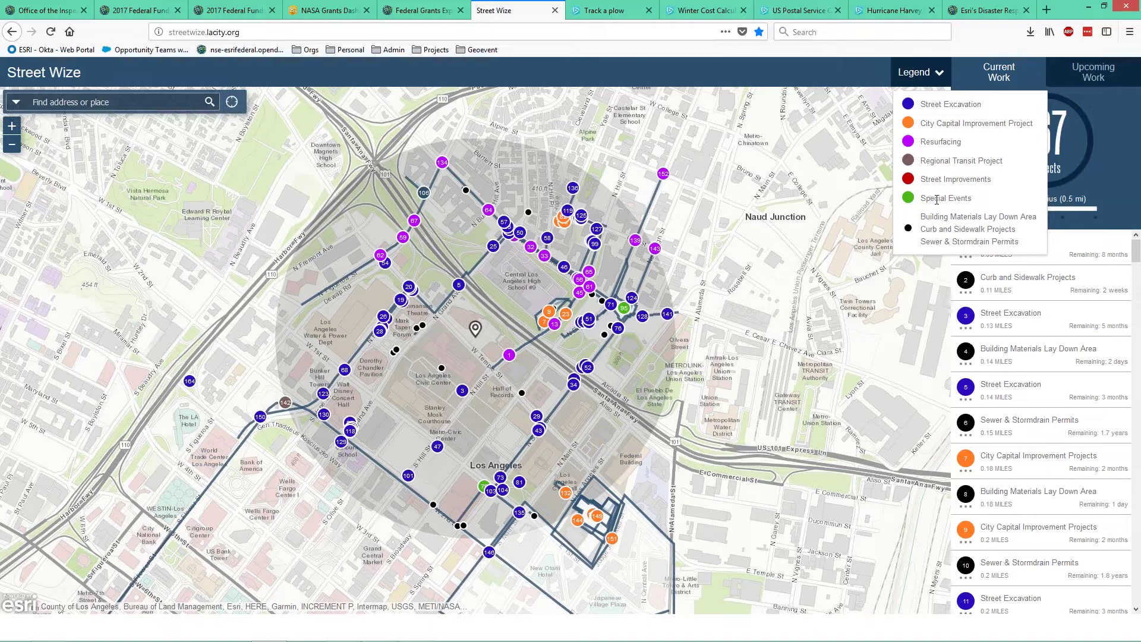
click(937, 83)
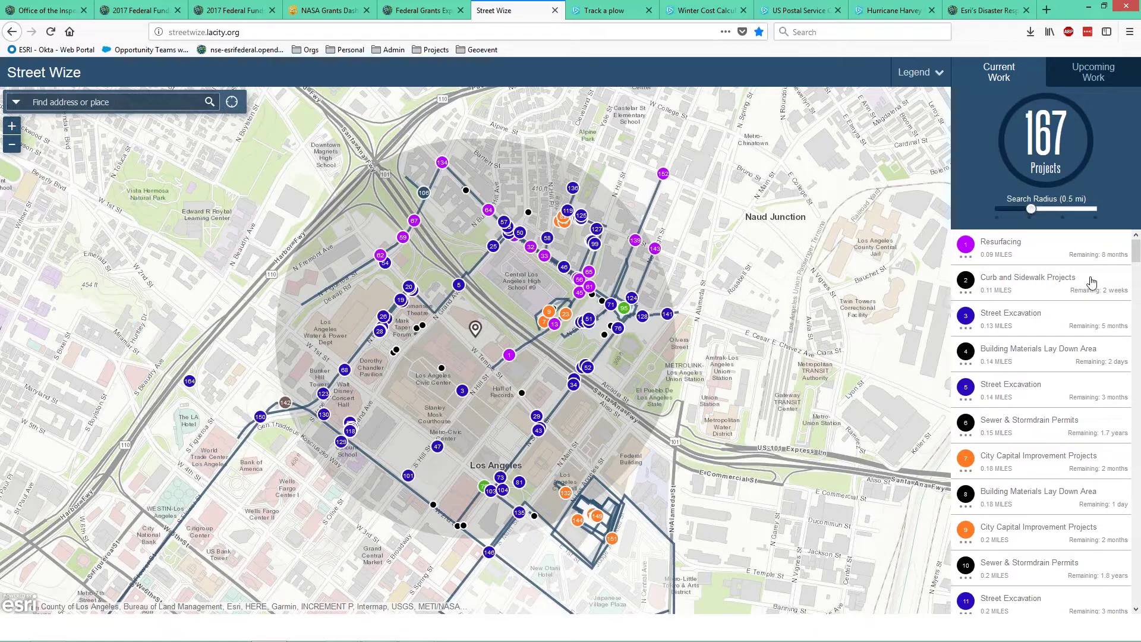
- Check the details of the first Resurfacing project and its full street resurfacing report, and close the report
click(1062, 256)
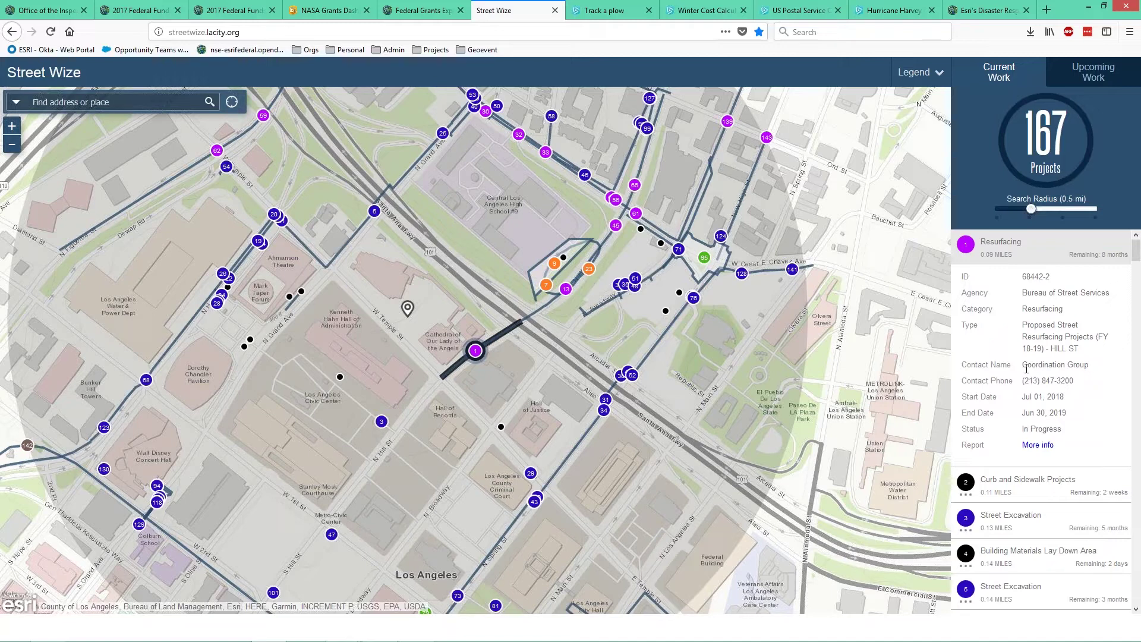
click(1036, 445)
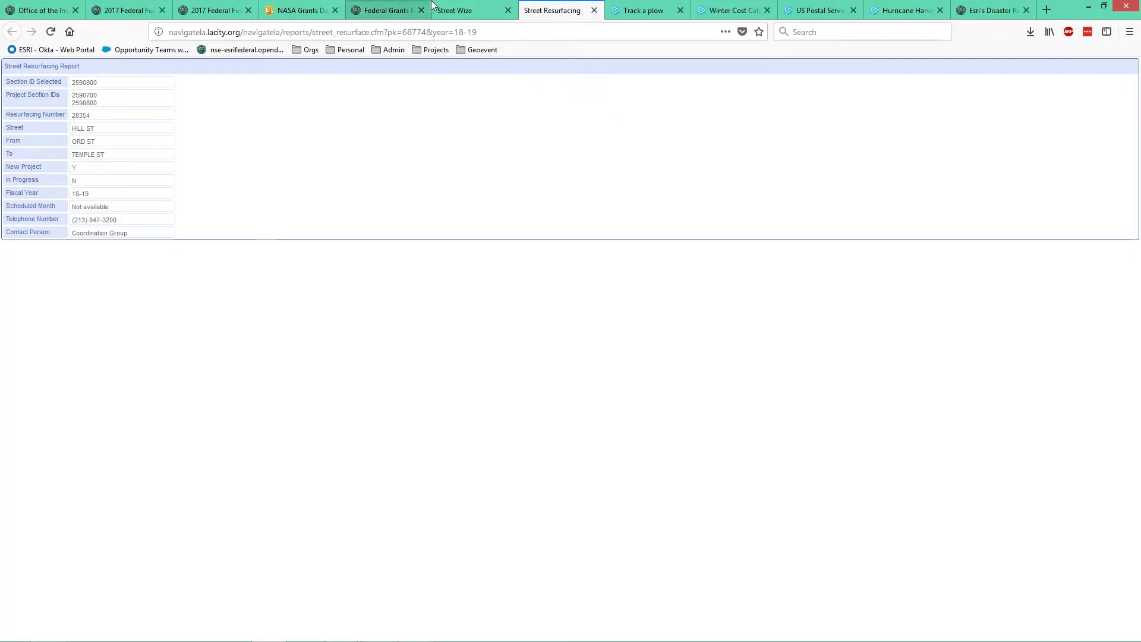
click(473, 7)
click(593, 10)
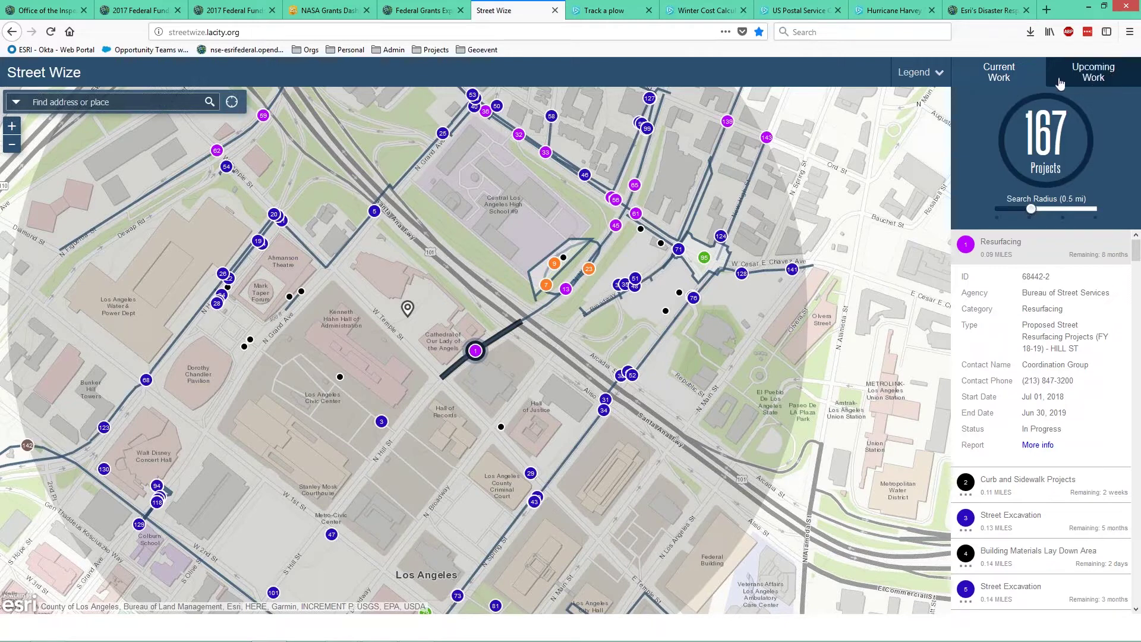
- Show the upcoming work projects and search for those around Staples Center in Los Angeles
click(1085, 81)
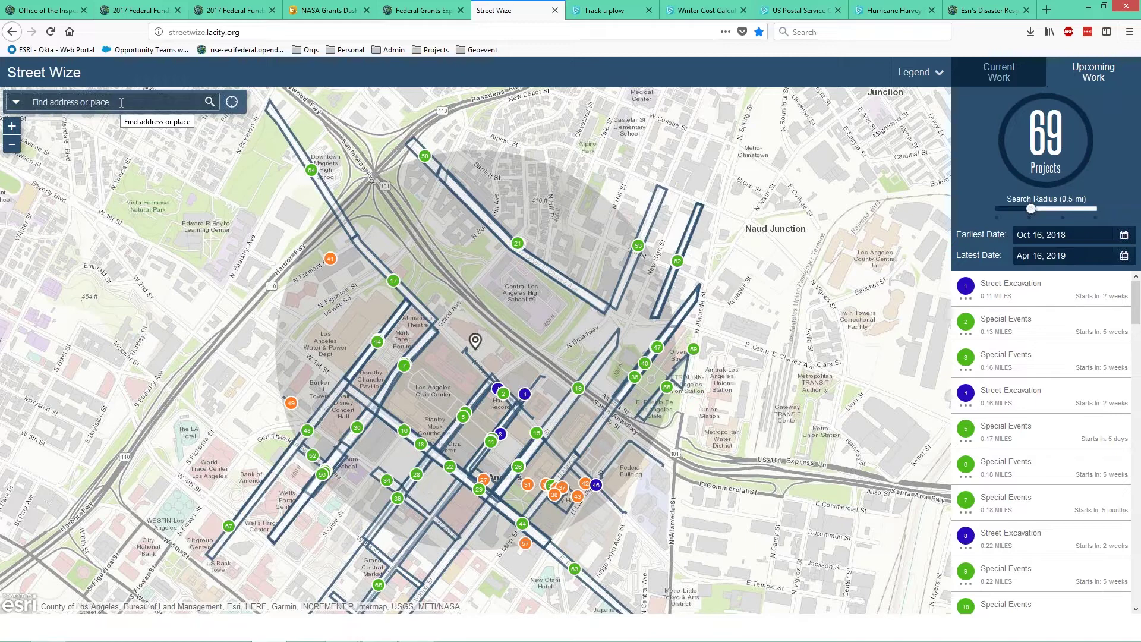
text(stape)
key(BackSpace)
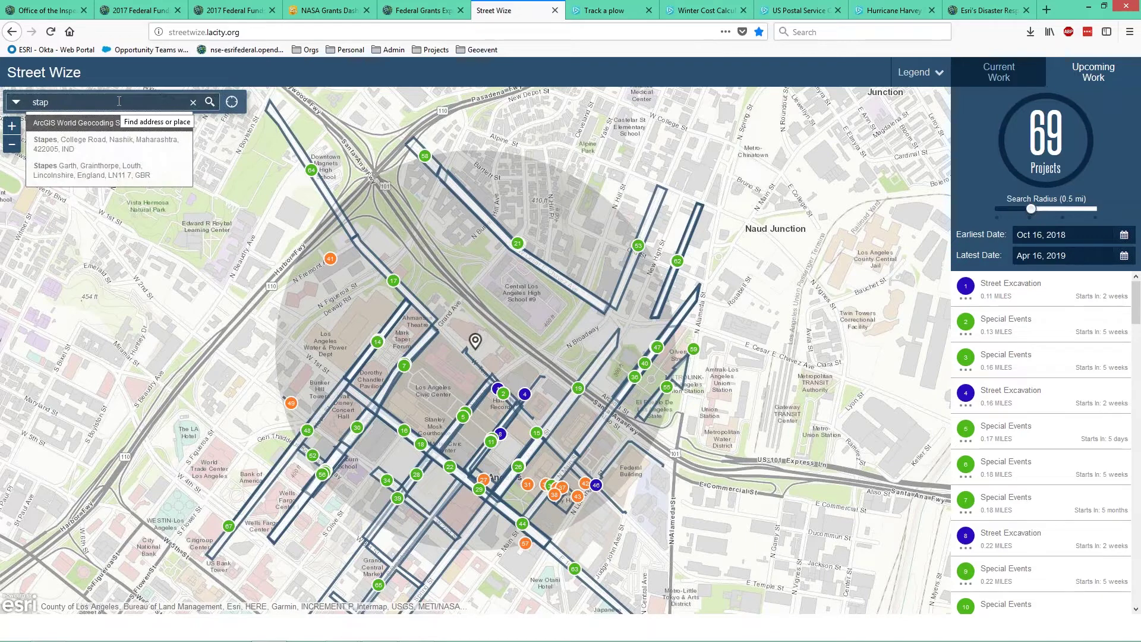
text(l)
click(89, 161)
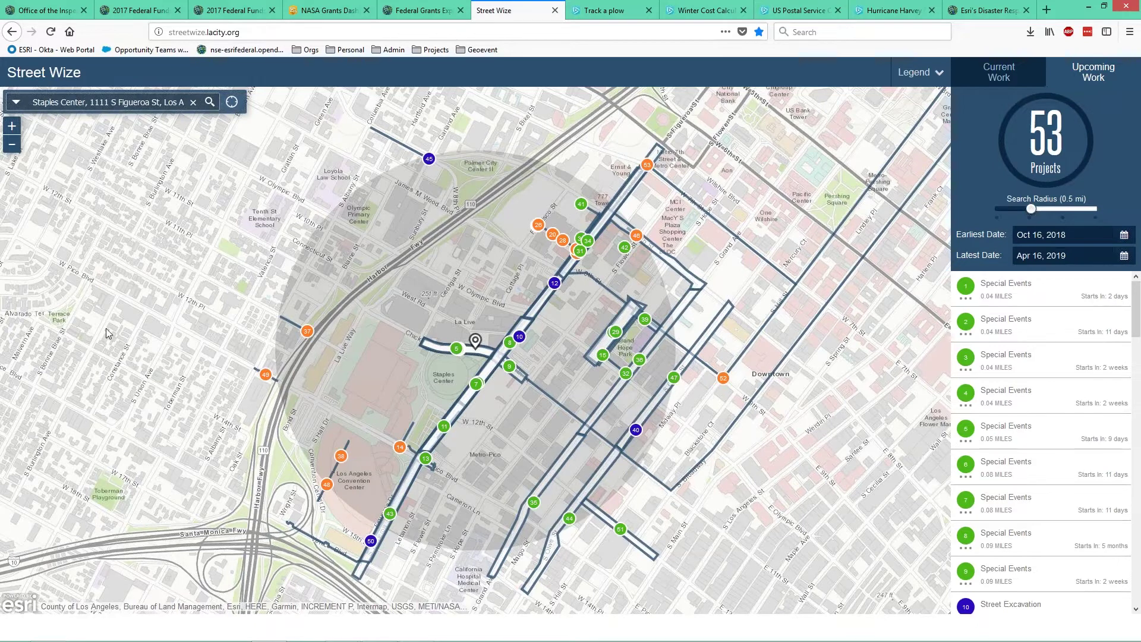
- Switch to the Track a plow map, dismiss its welcome message, and check the details of a plow truck near Des Moines
click(587, 13)
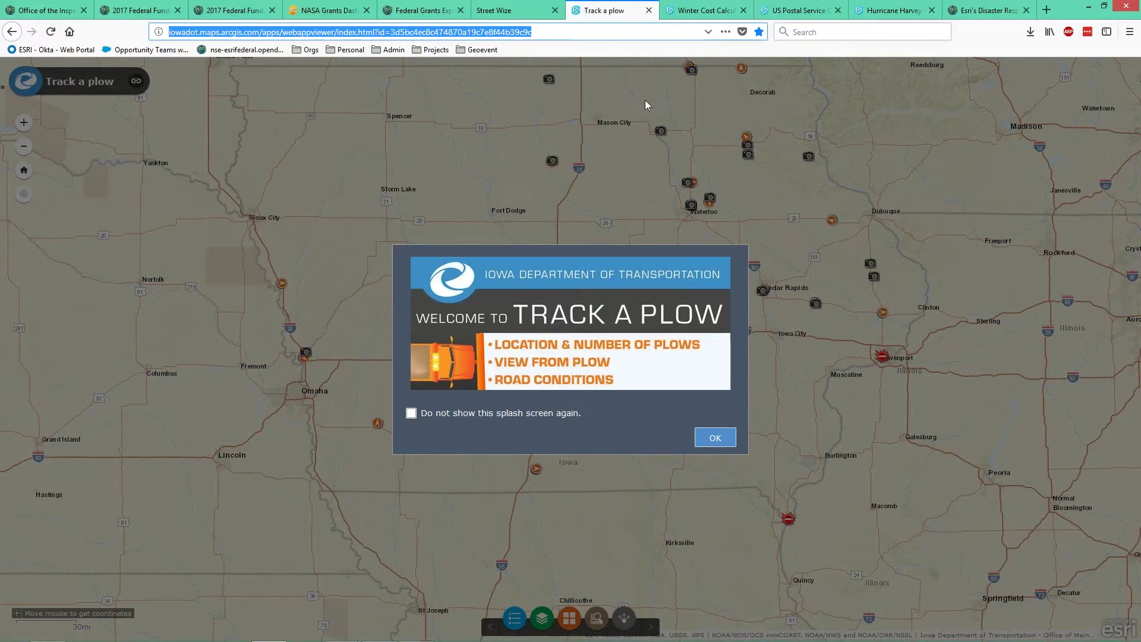
click(715, 438)
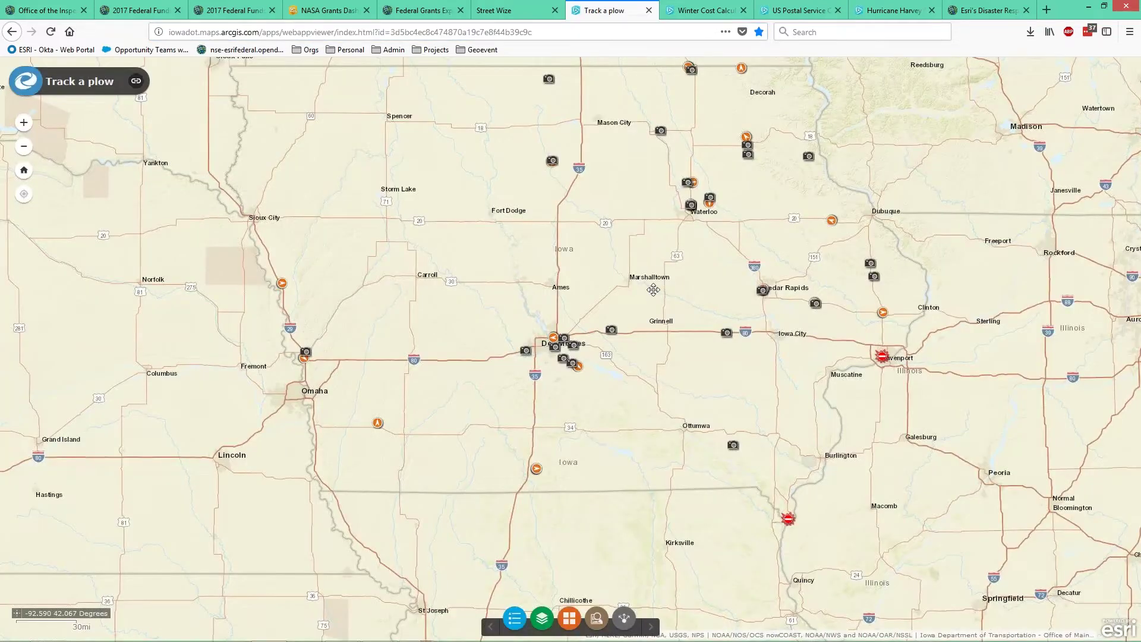
drag(651, 294, 636, 318)
click(538, 364)
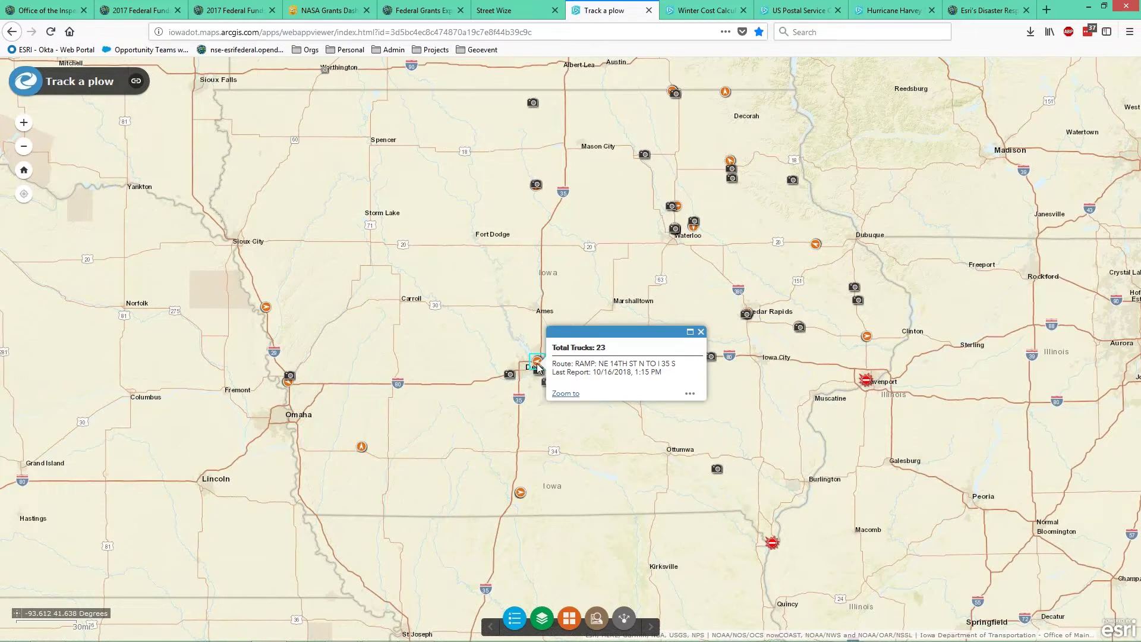
click(700, 332)
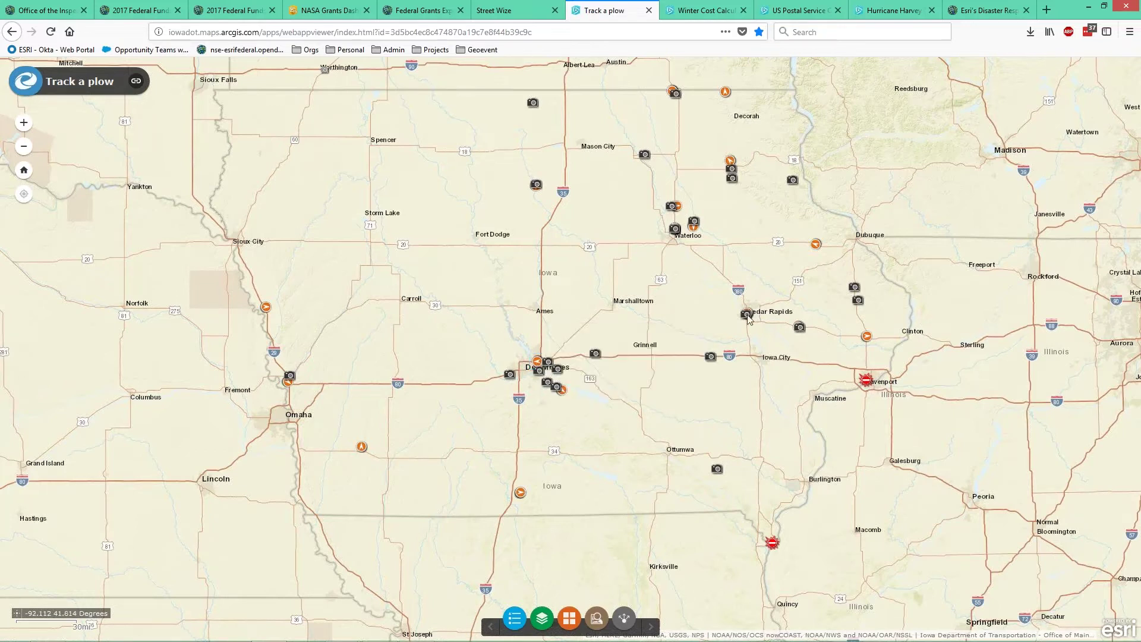
- View the US 63 N plow camera image among the overlapping features near Waterloo
click(675, 230)
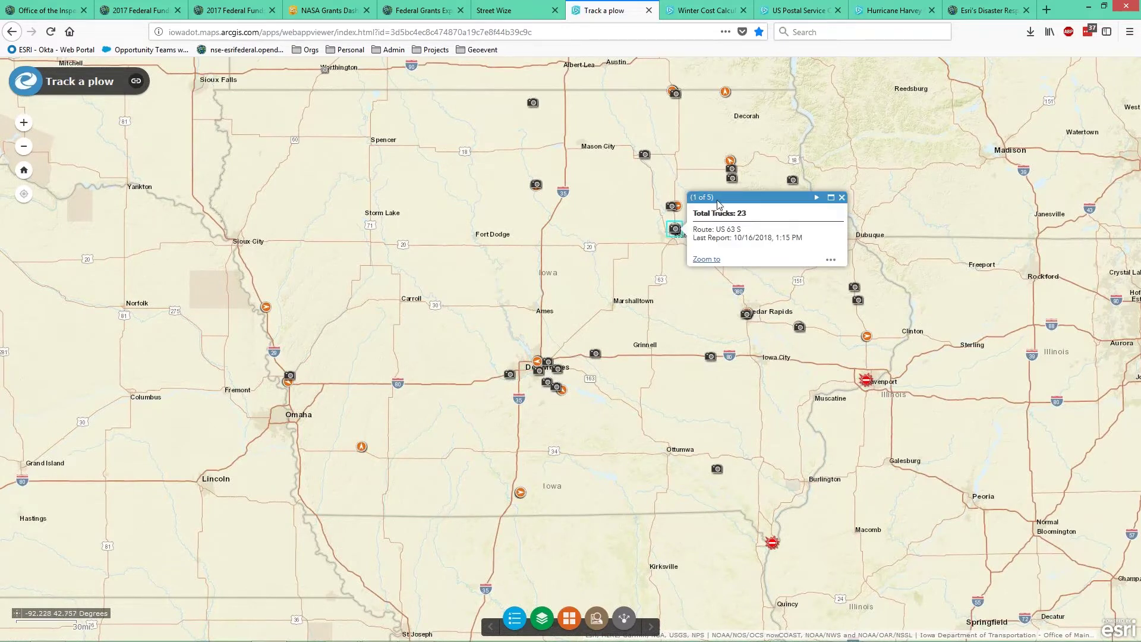
click(816, 198)
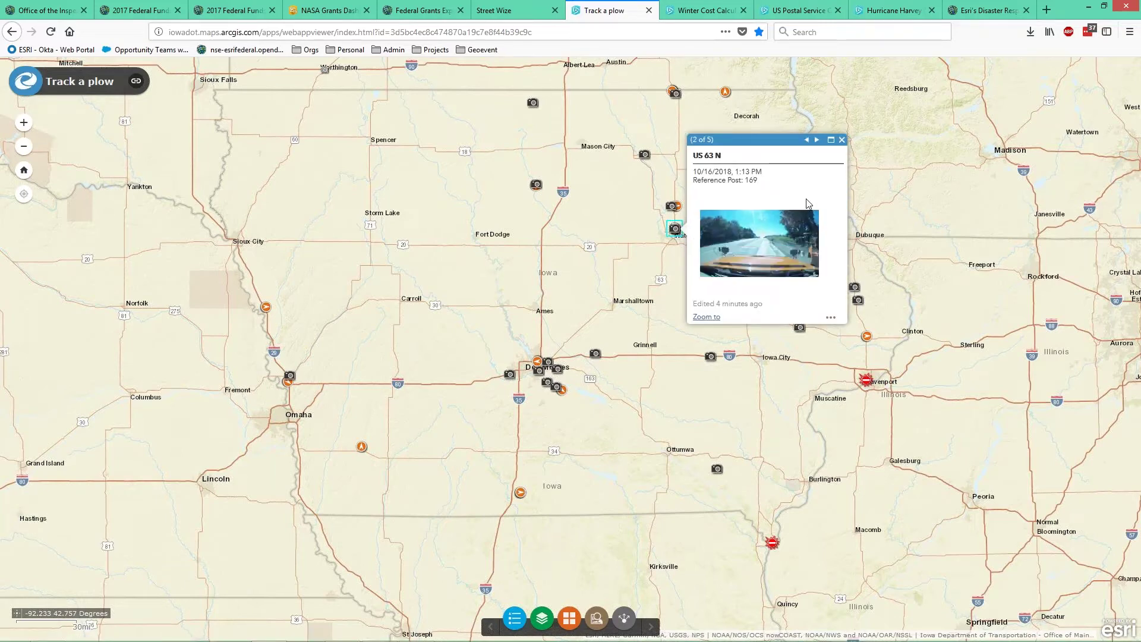
- View the full-size US 63 N plow camera photo, return to the Track a plow map, and close the photo's tab
click(704, 214)
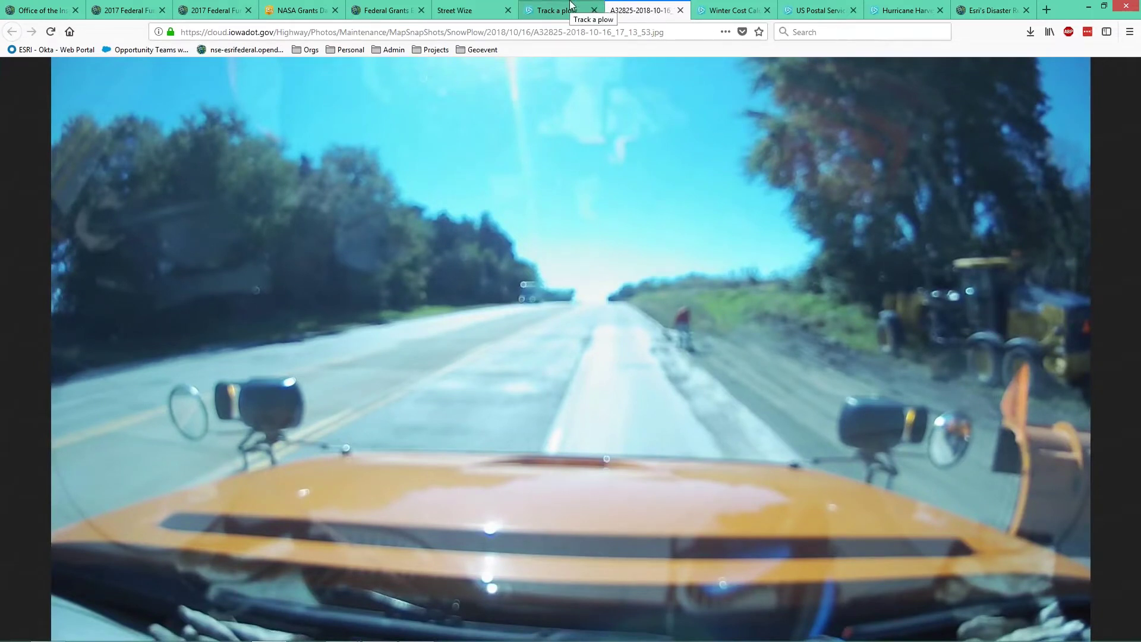
click(570, 6)
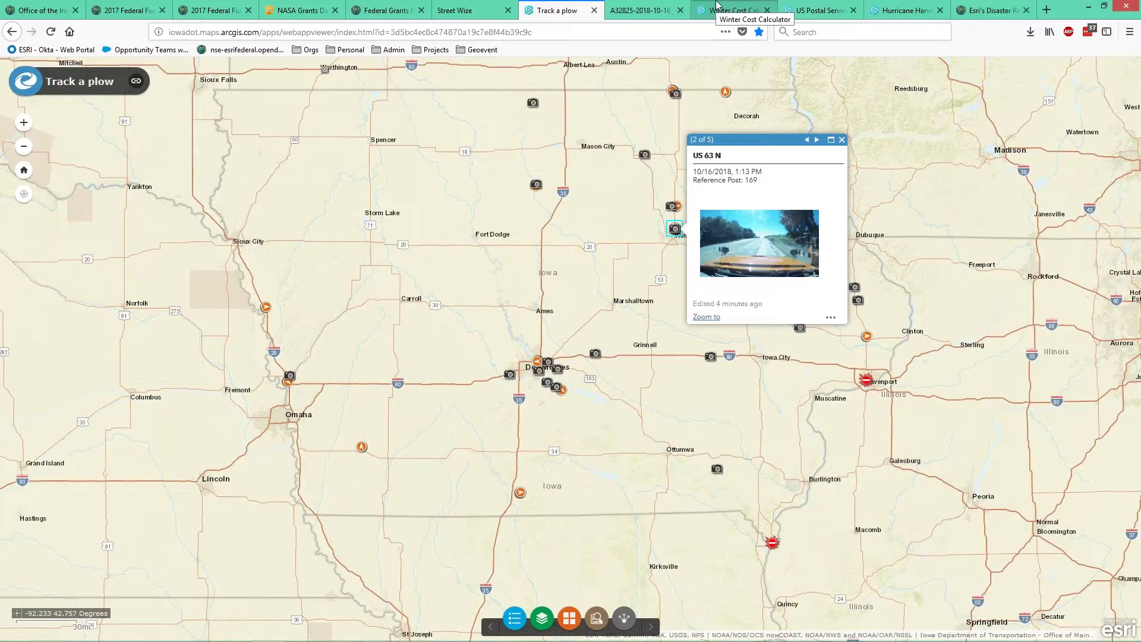
click(680, 10)
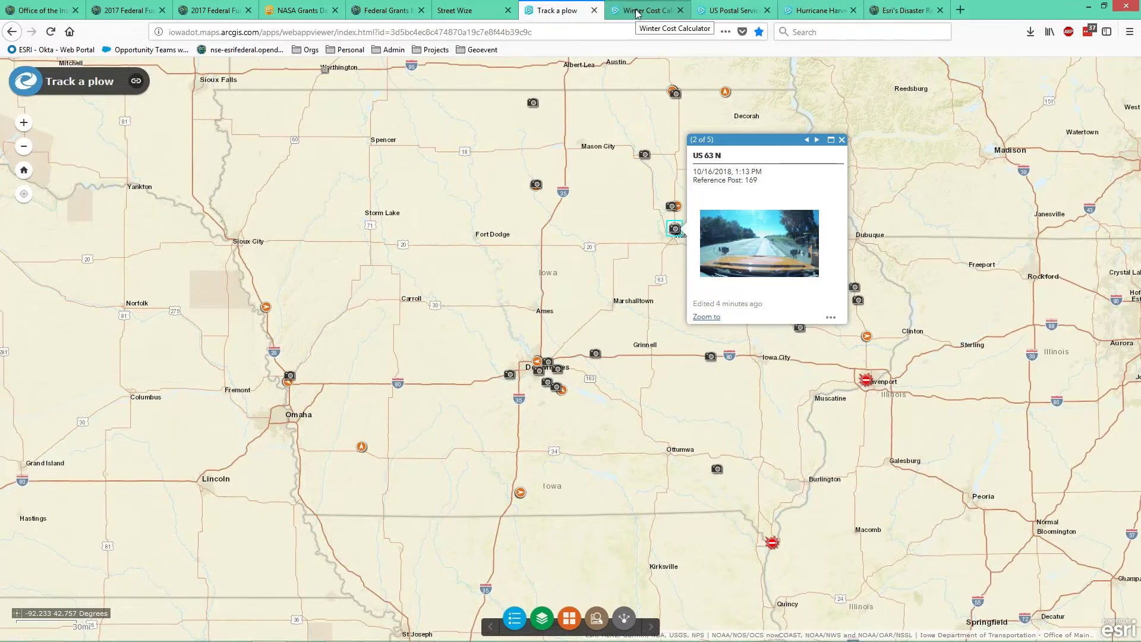
- Switch to the Winter Cost Calculator, dismiss its splash screen, and check the cost details of the I 80 E segment in Adair County
click(635, 10)
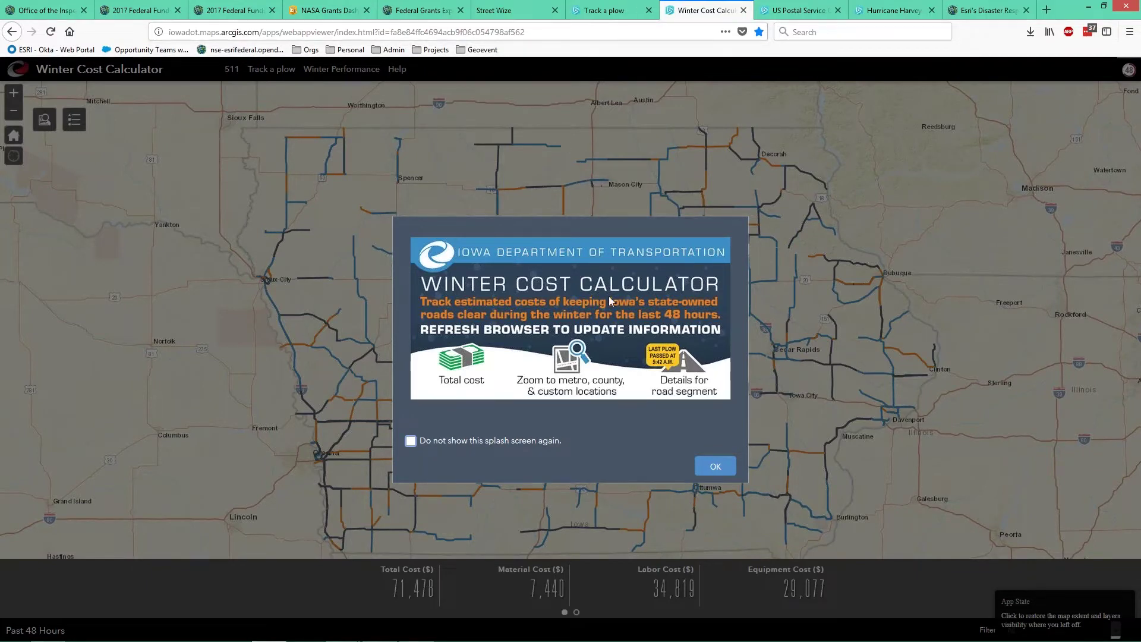
click(715, 466)
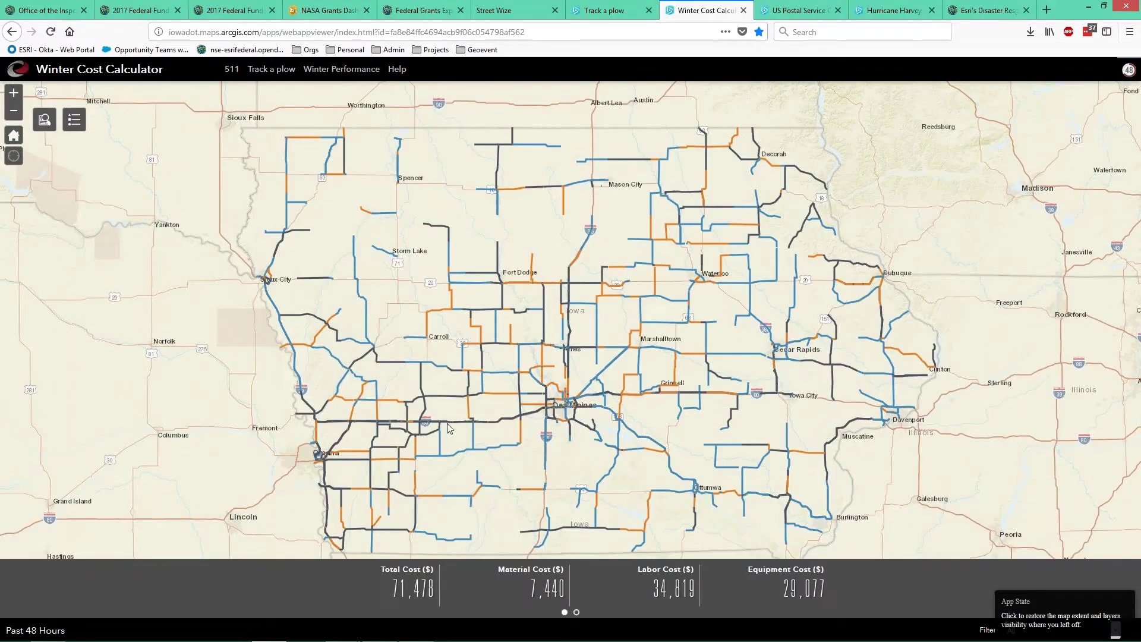
click(449, 423)
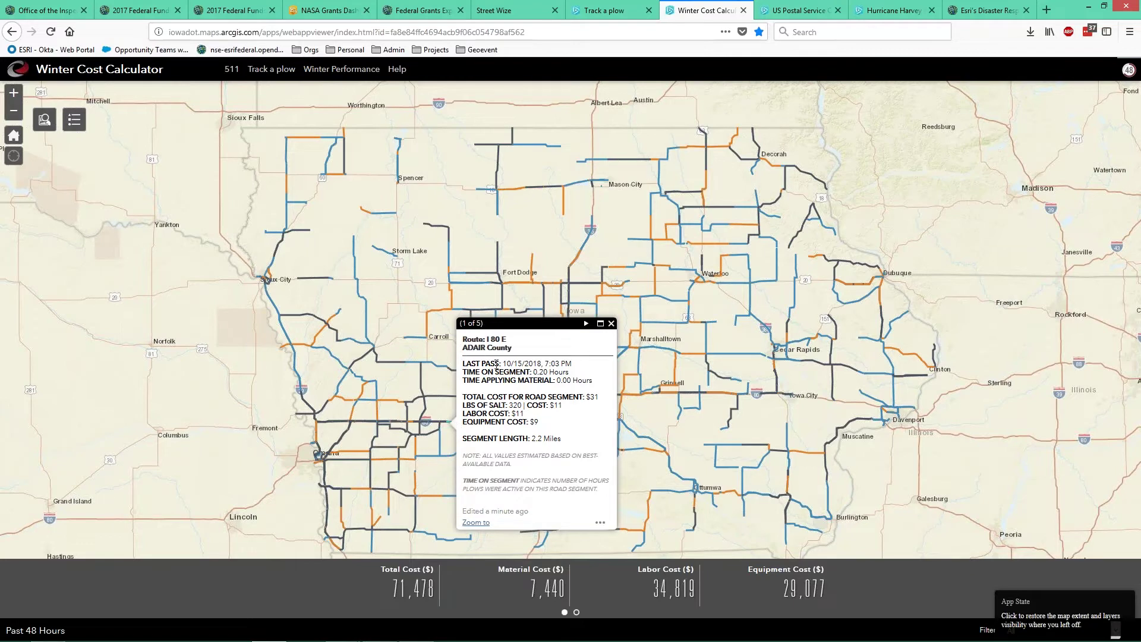
drag(504, 363, 573, 364)
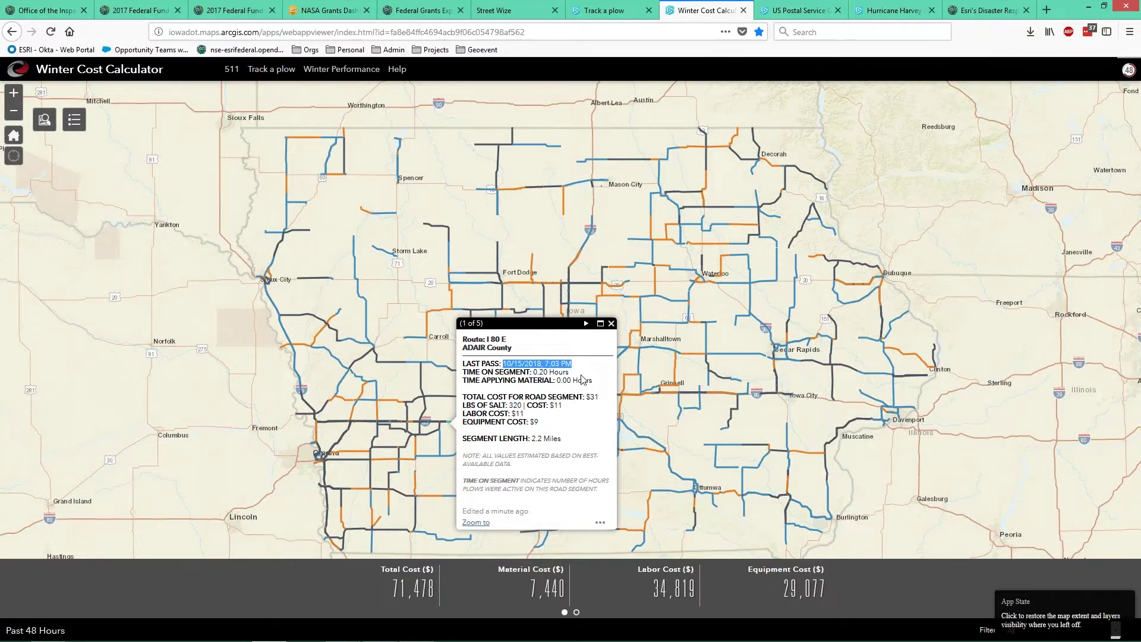
click(579, 381)
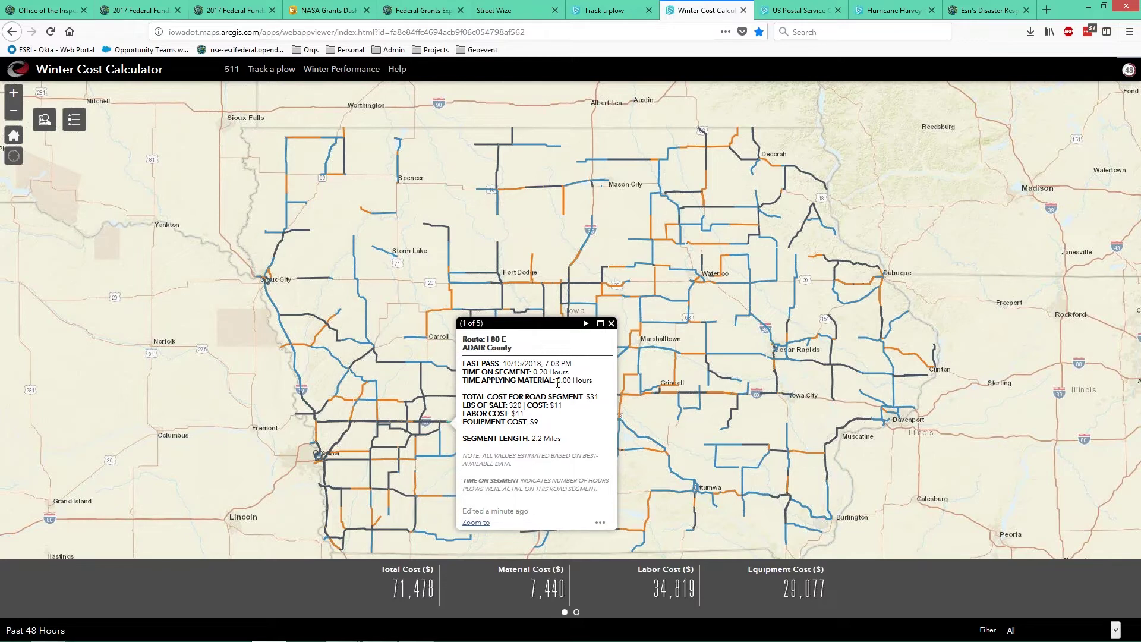
click(611, 324)
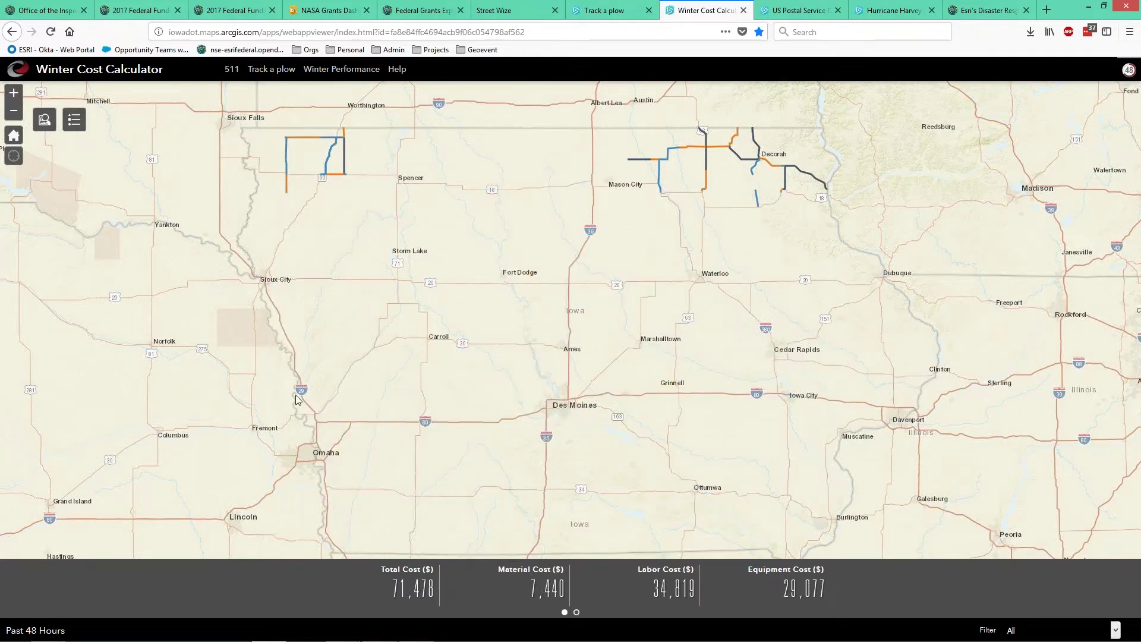
drag(523, 379, 614, 449)
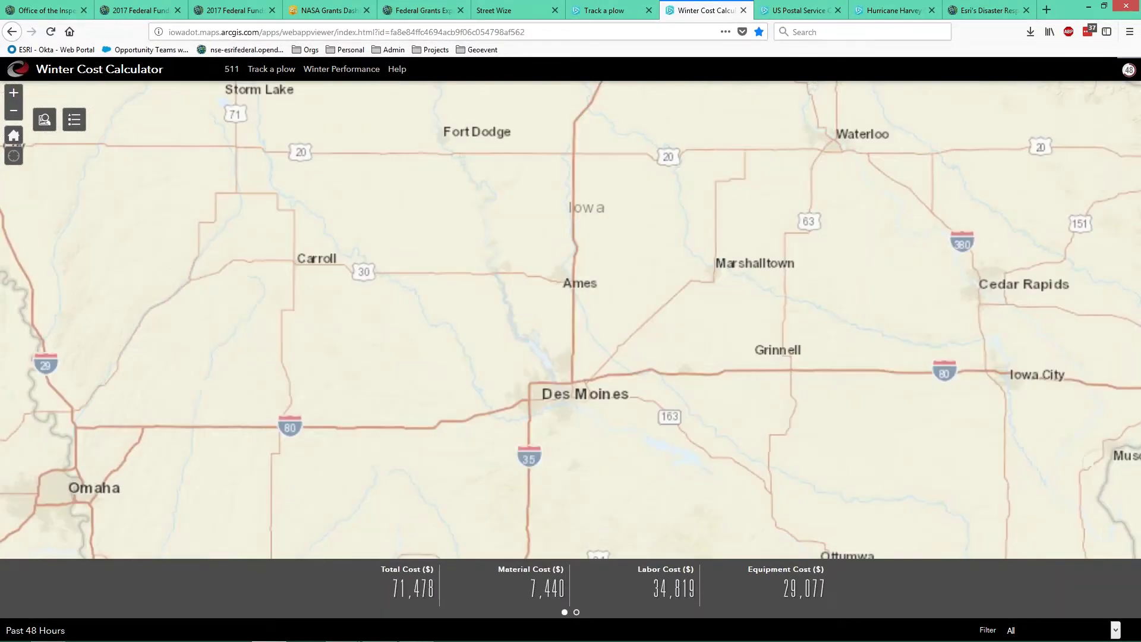
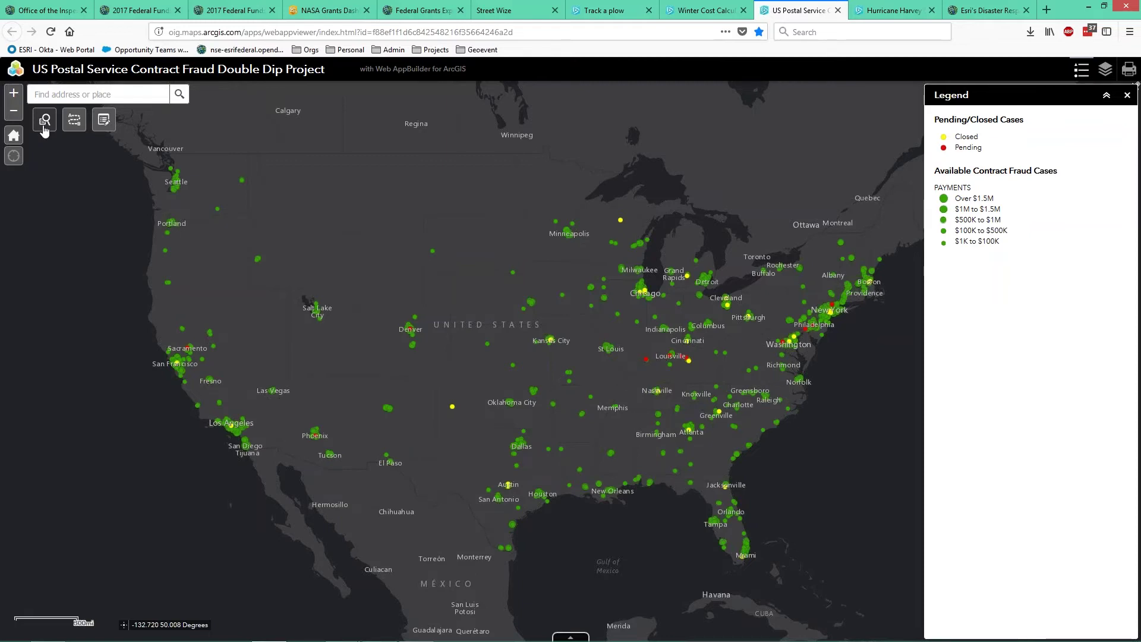
- Open the Distance Filter query task in the US Postal Service Contract Fraud Double Dip Project map
click(44, 126)
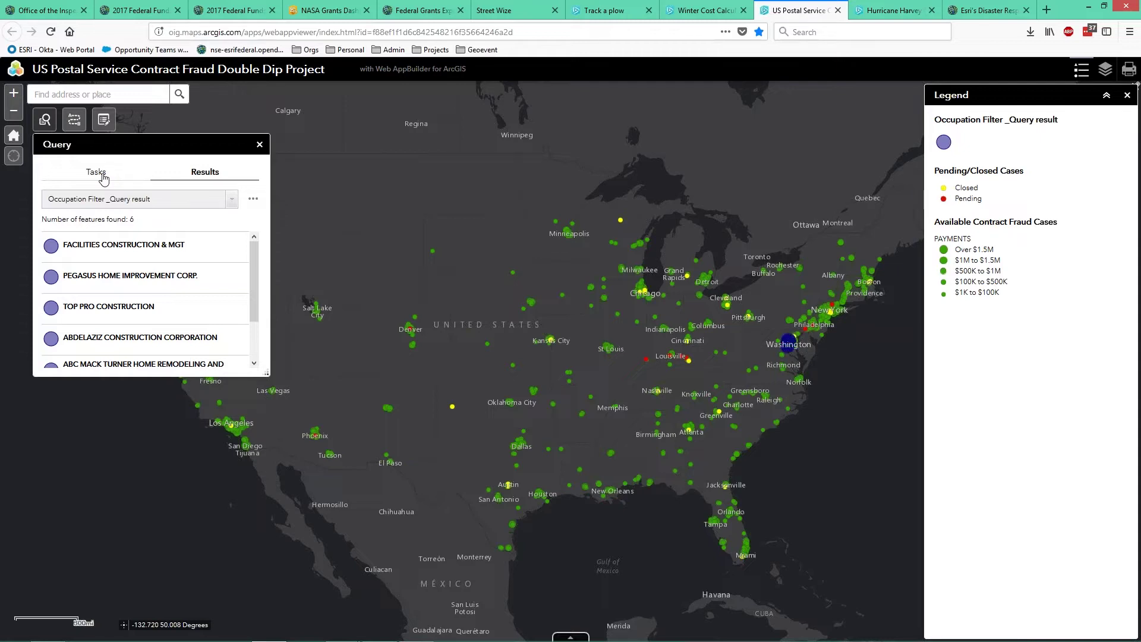
click(96, 173)
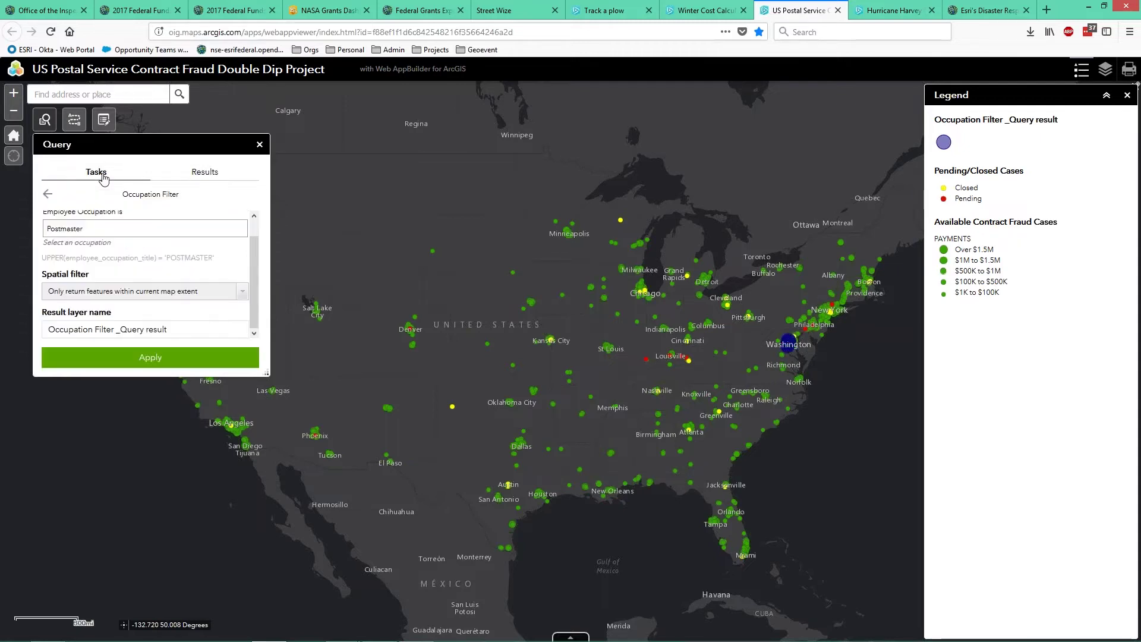
click(48, 195)
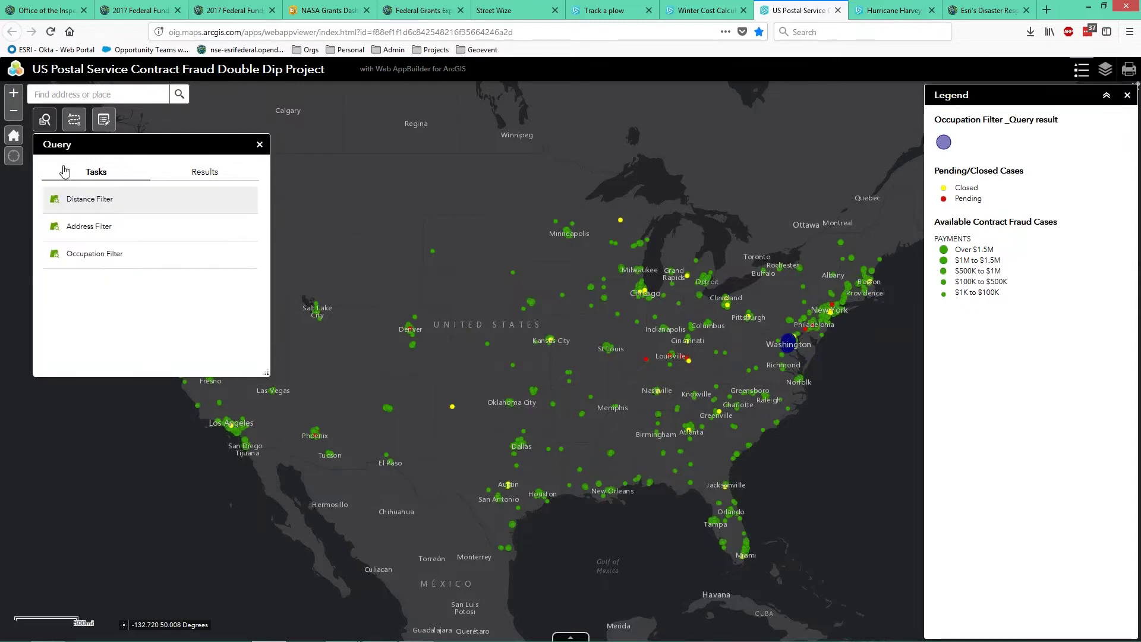
click(84, 205)
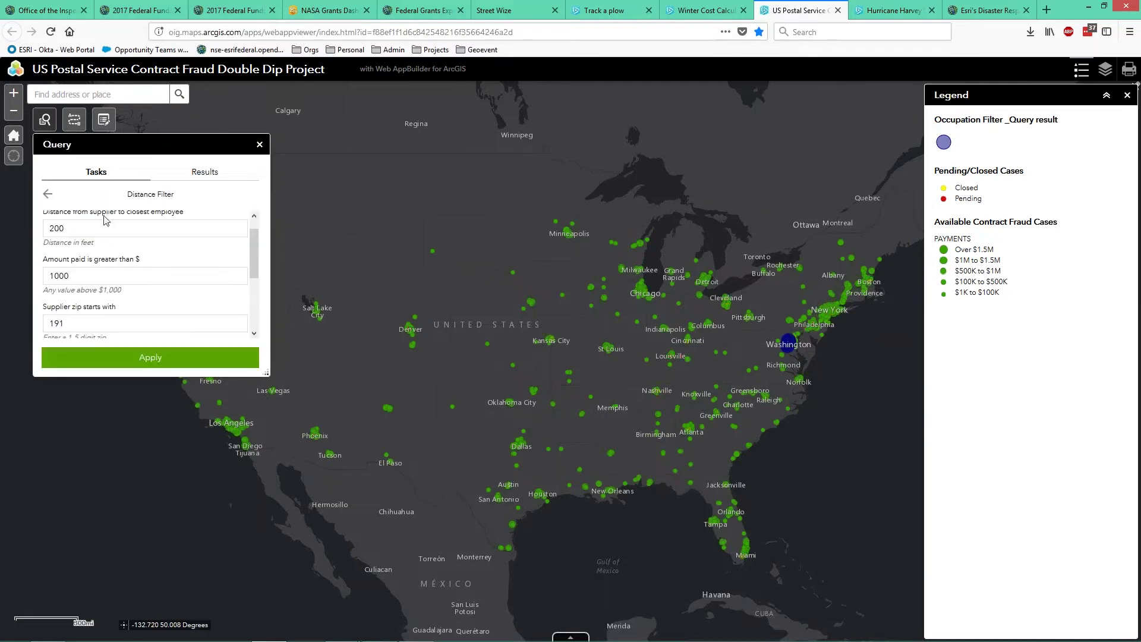
- Query suppliers within 100 feet of the closest employee paid more than $10000, and close the Track a plow page
drag(254, 244, 255, 232)
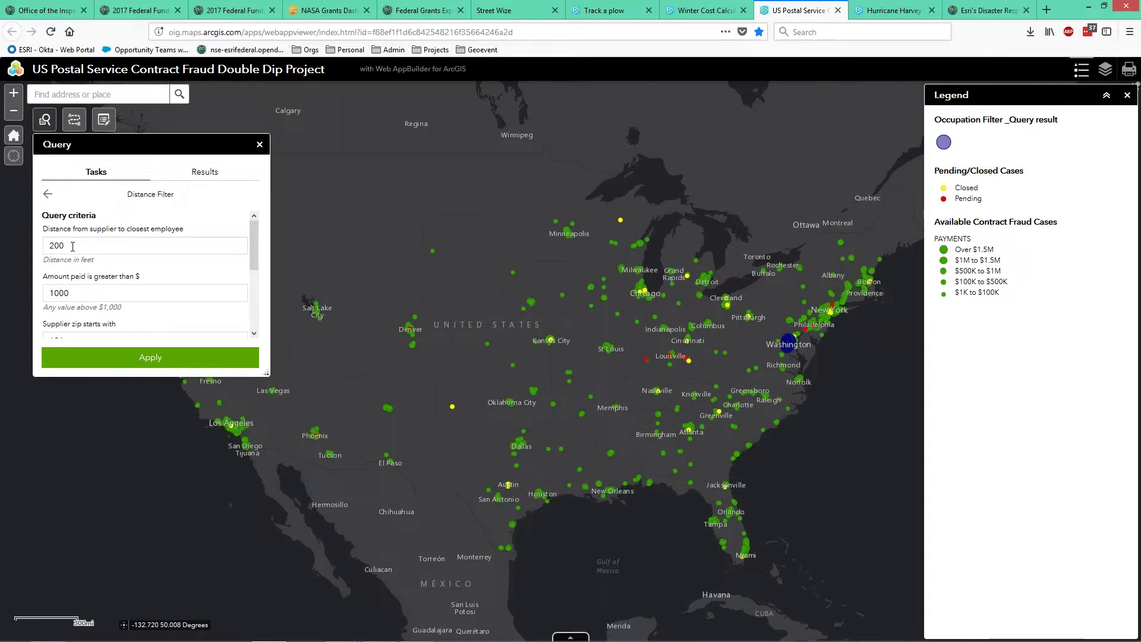
click(73, 246)
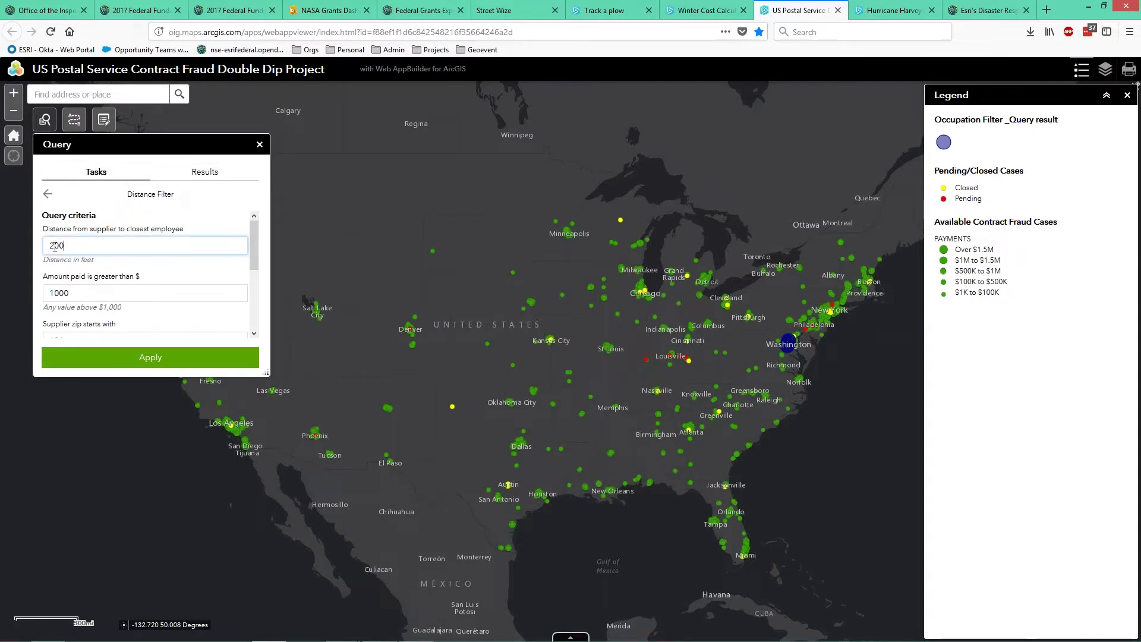
double_click(49, 247)
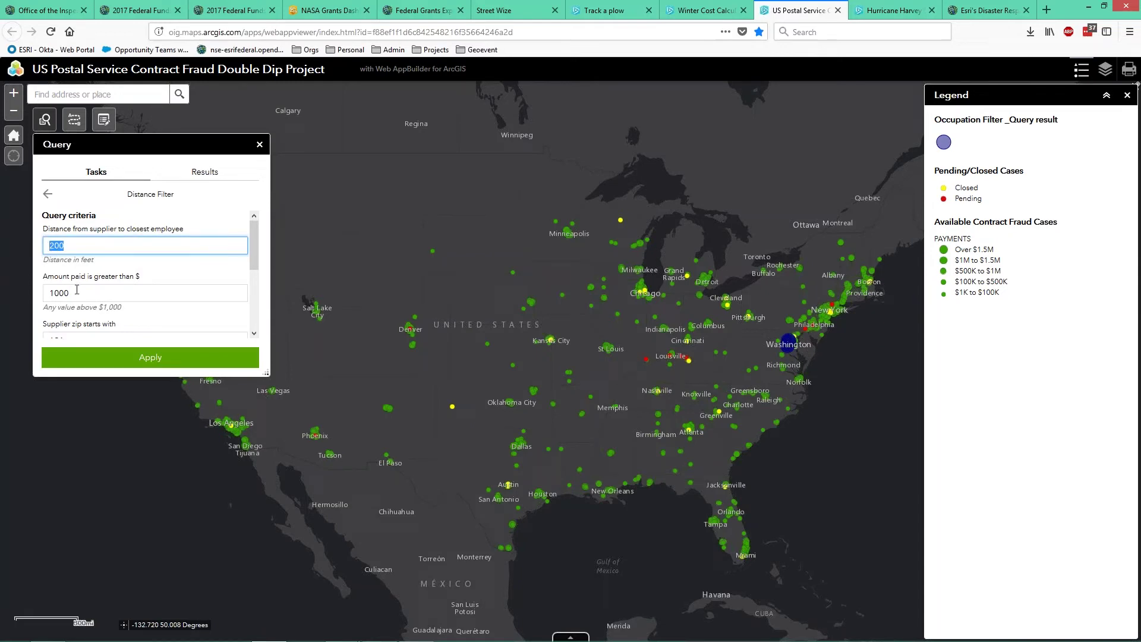
text(100)
click(78, 292)
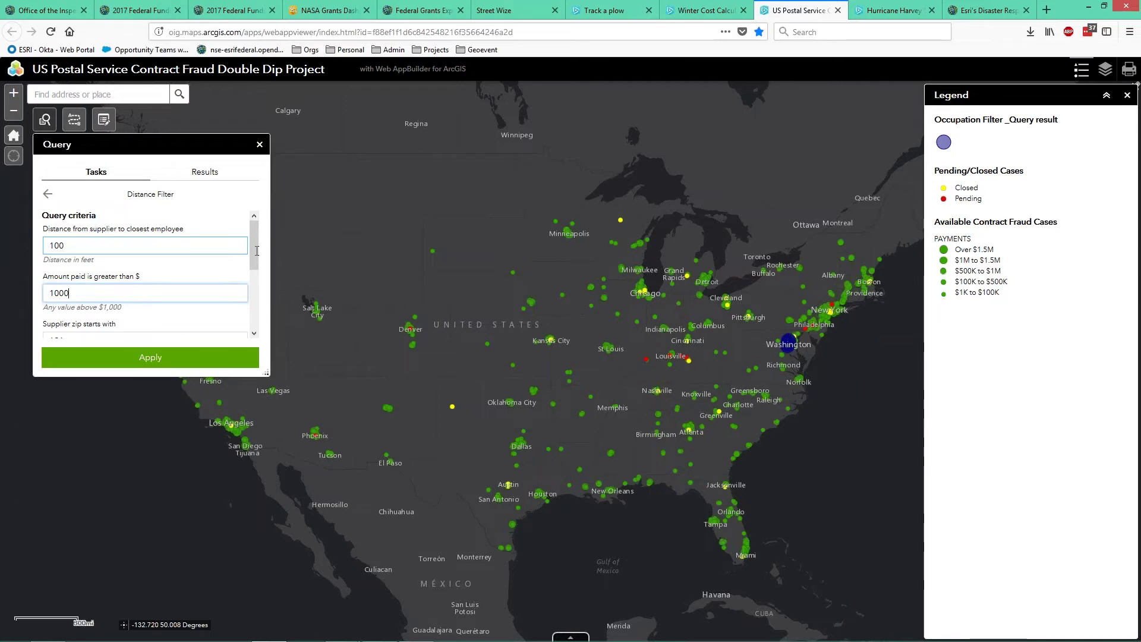
scroll(256, 287, down, 1)
scroll(255, 286, down, 1)
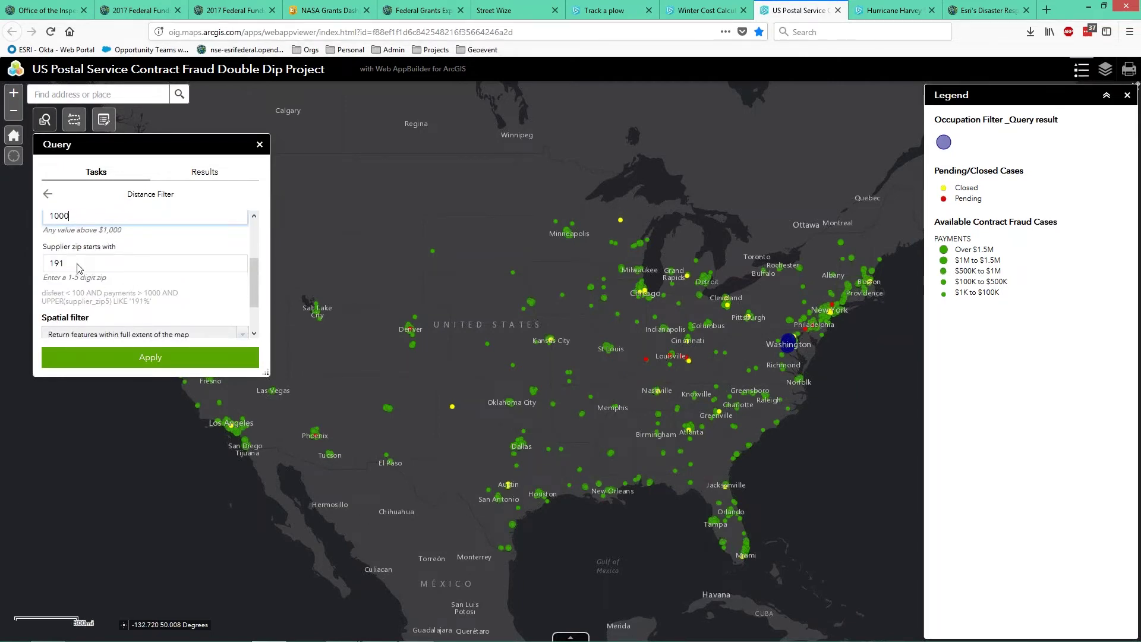
text(0)
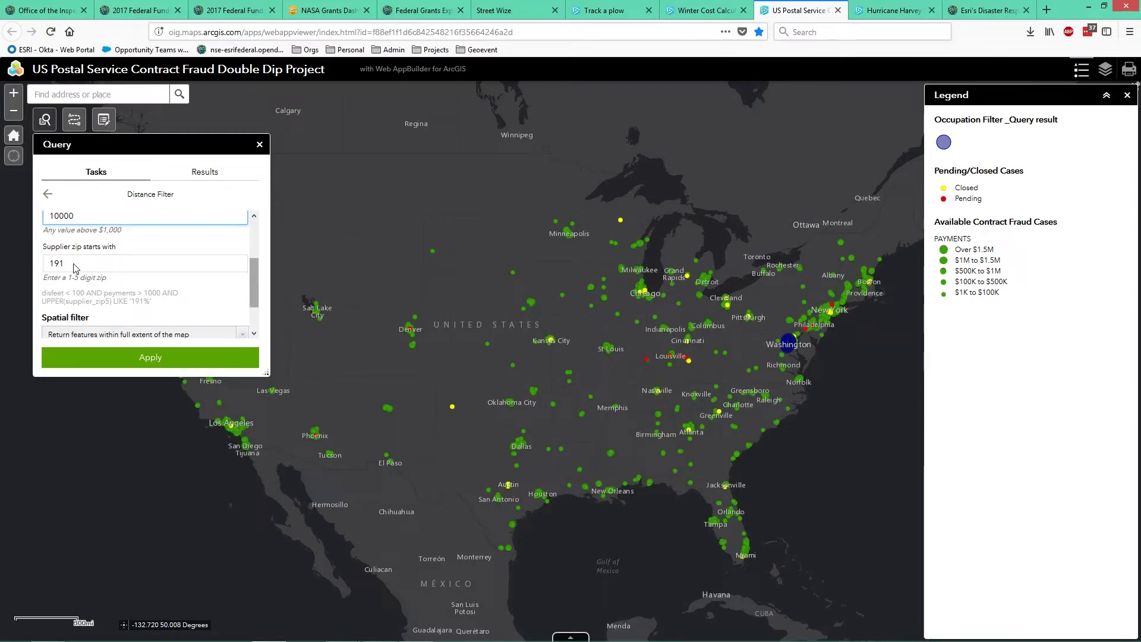
click(158, 355)
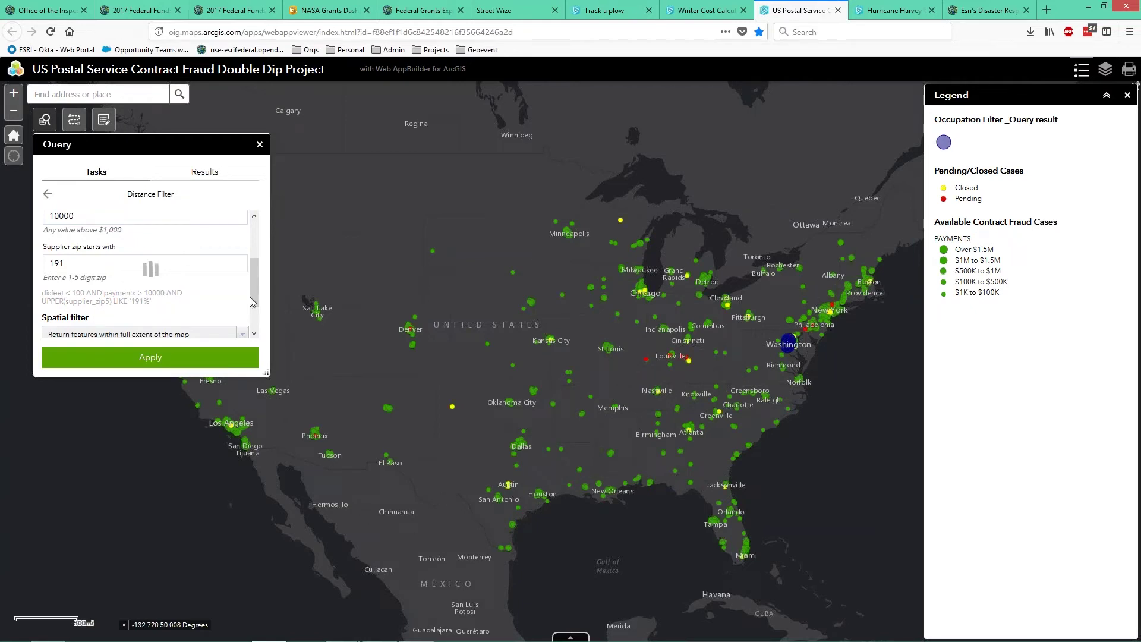
click(648, 11)
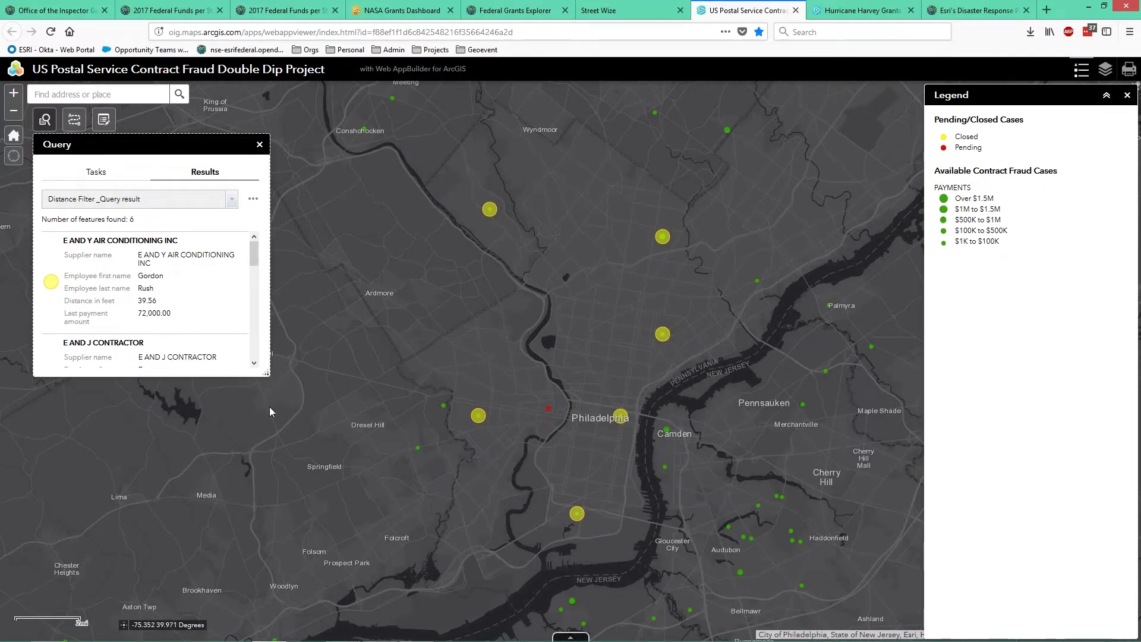
- Enlarge the query results and check the details of E AND Y AIR CONDITIONING INC and THINK GROUP LLC
drag(266, 373, 323, 608)
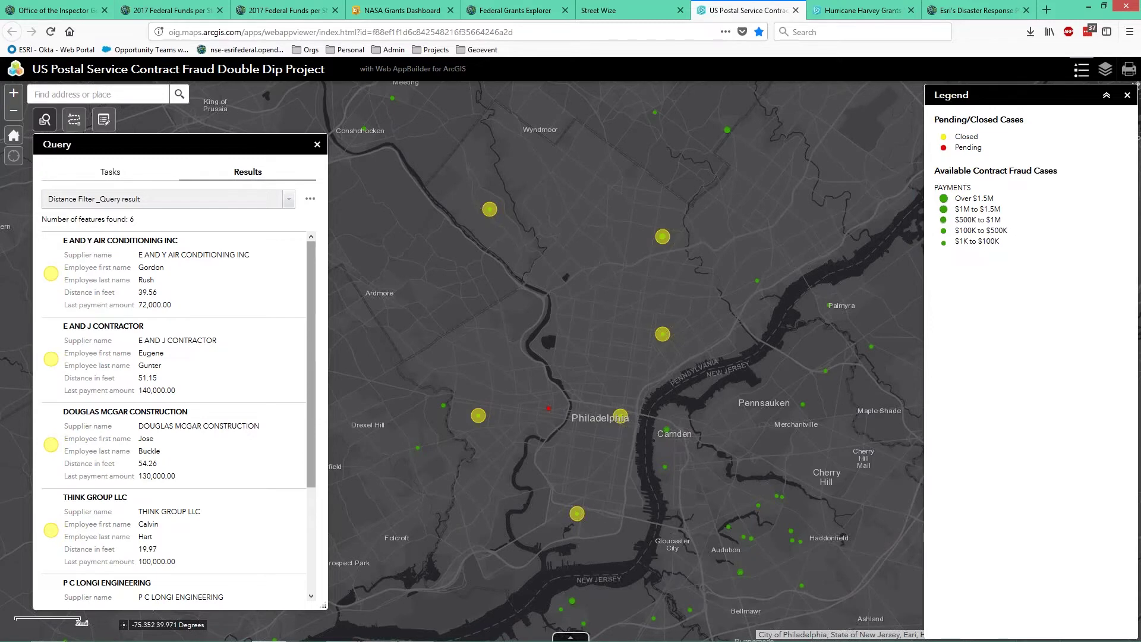
click(237, 286)
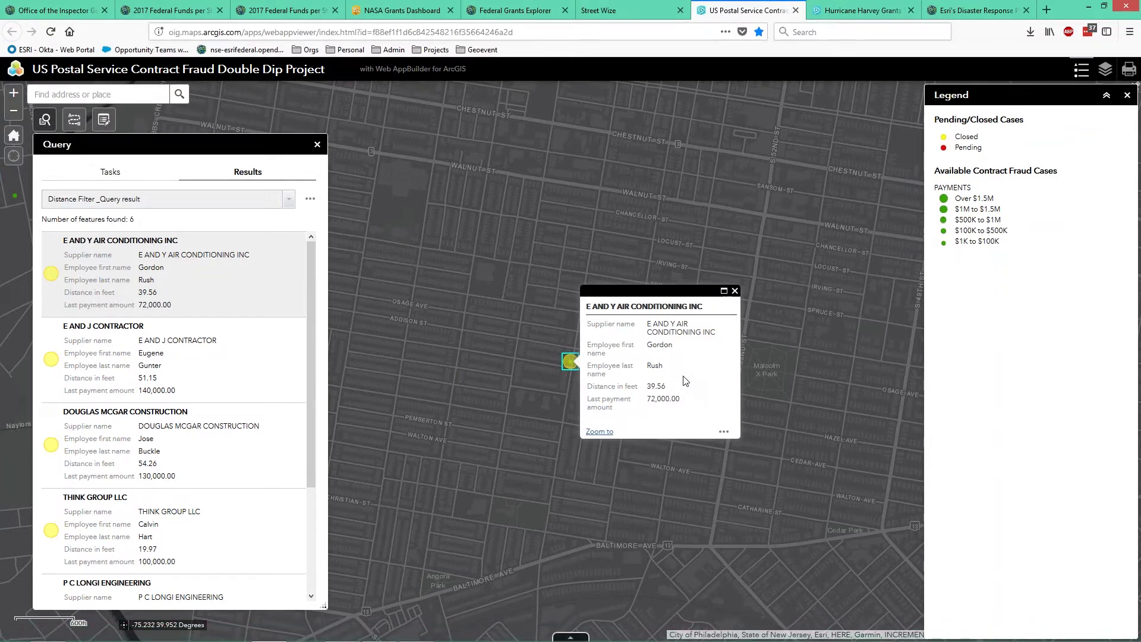
click(735, 291)
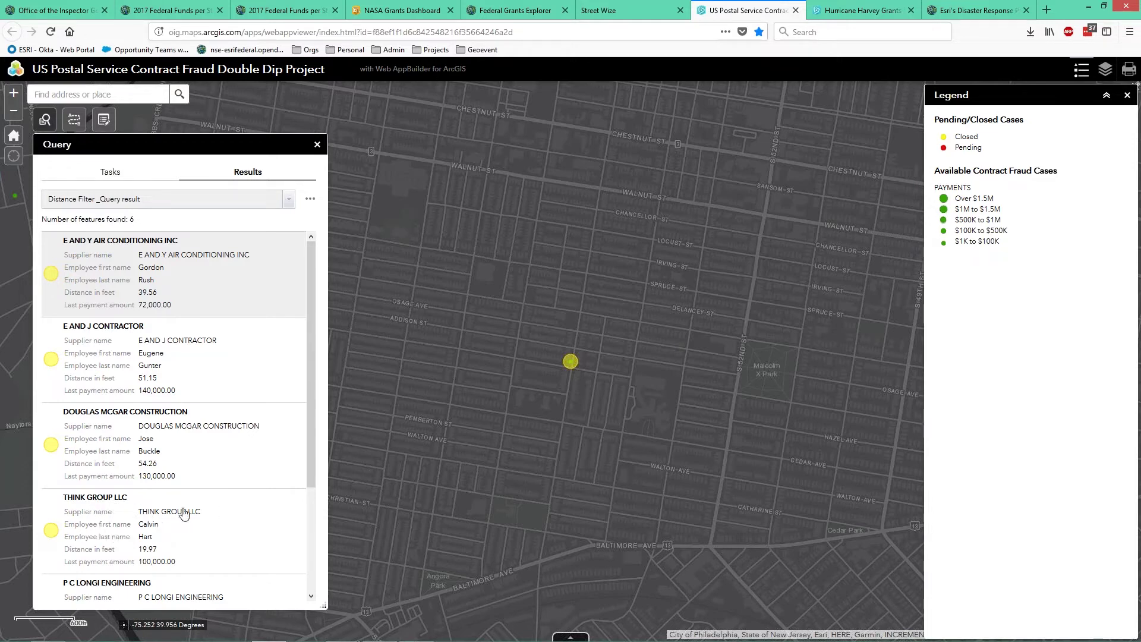
click(212, 544)
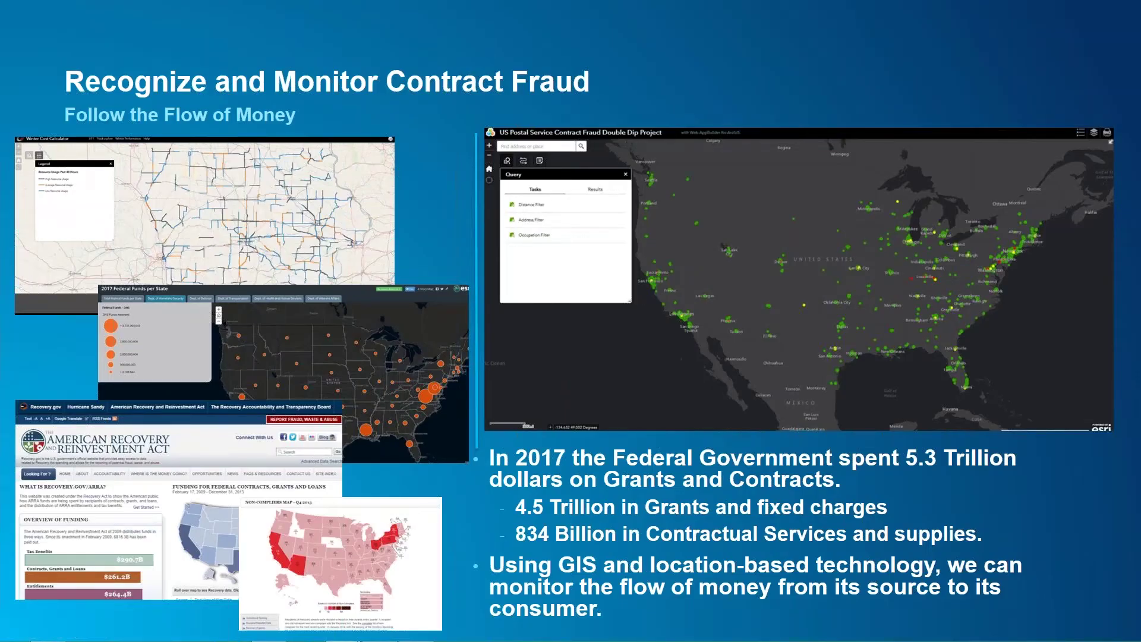
key(Right)
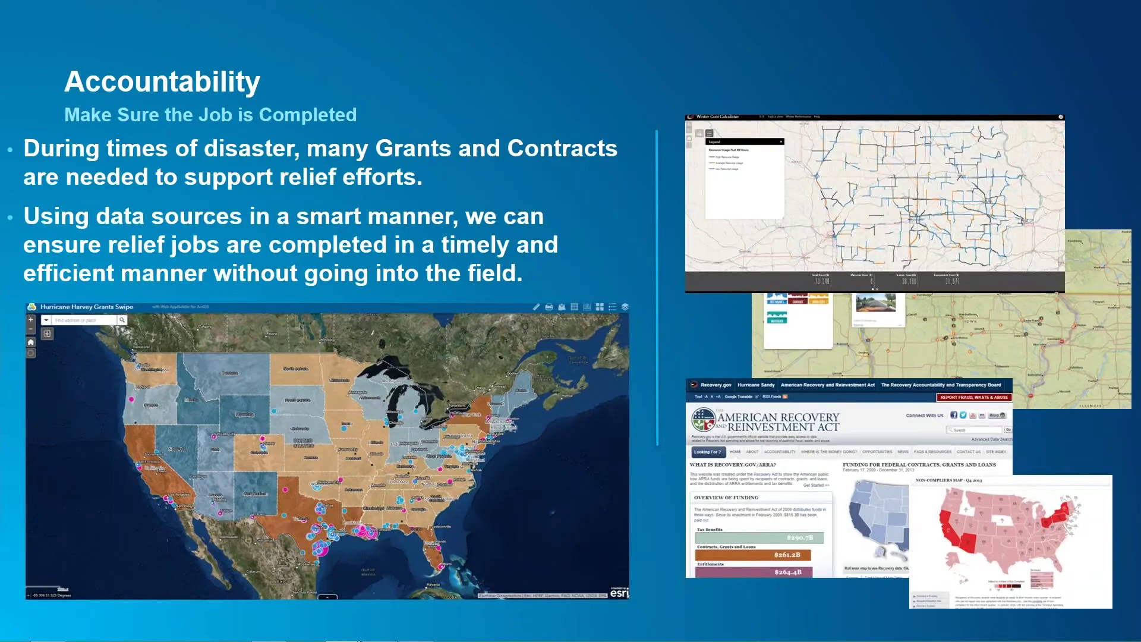
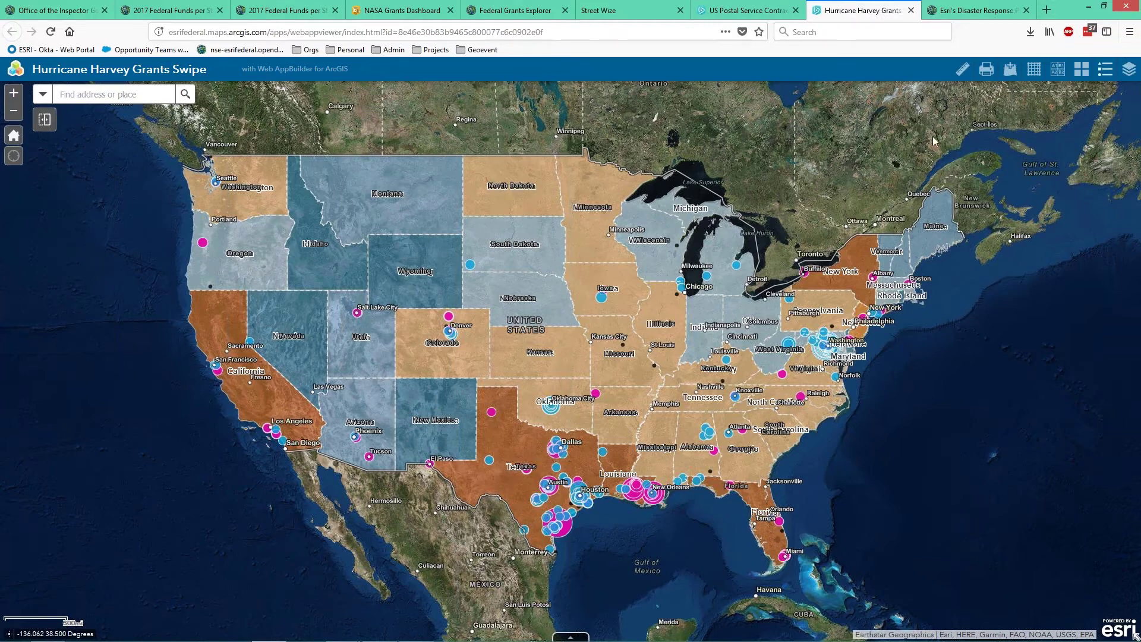
- Review the legend of the Hurricane Harvey Grants Swipe map, and hide the State layer
click(1104, 69)
drag(829, 140, 668, 145)
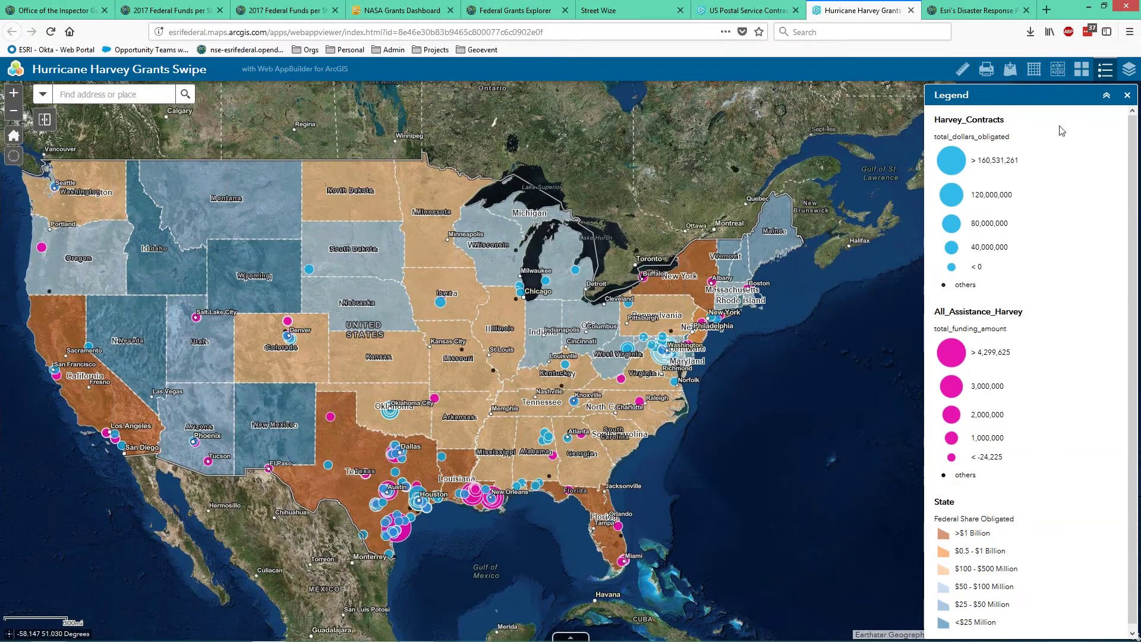
click(1127, 69)
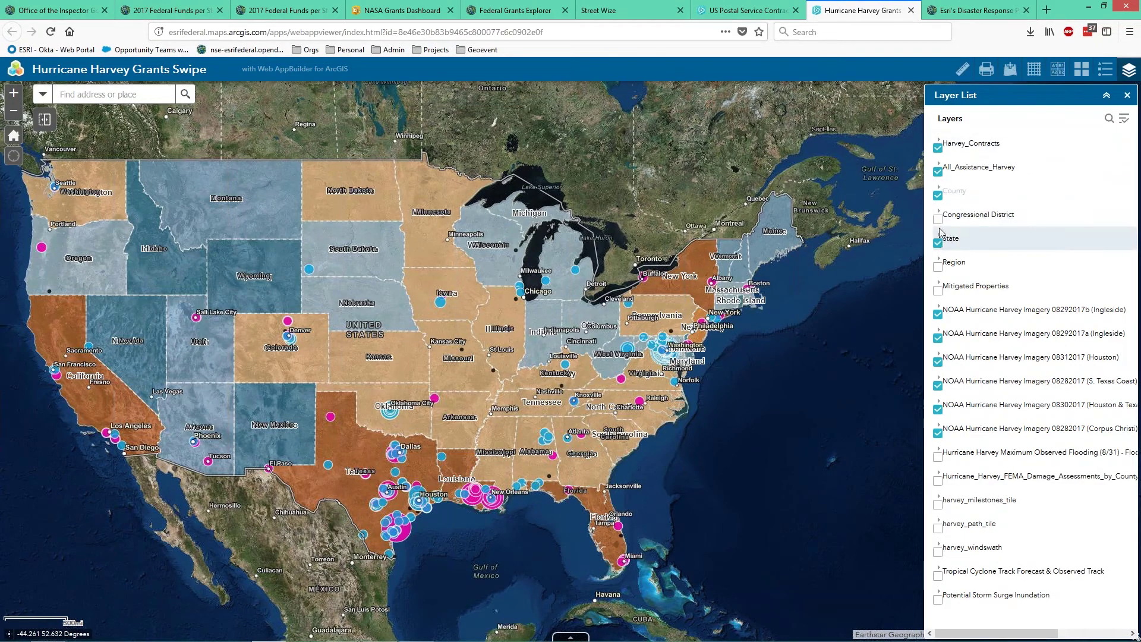
click(940, 196)
click(937, 243)
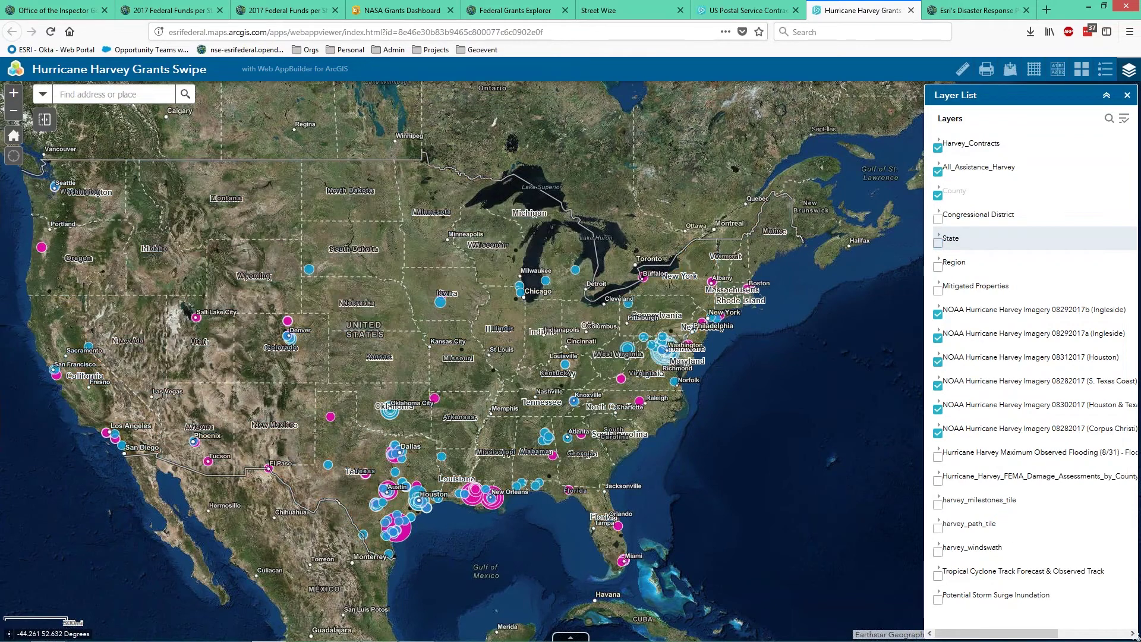
click(1127, 96)
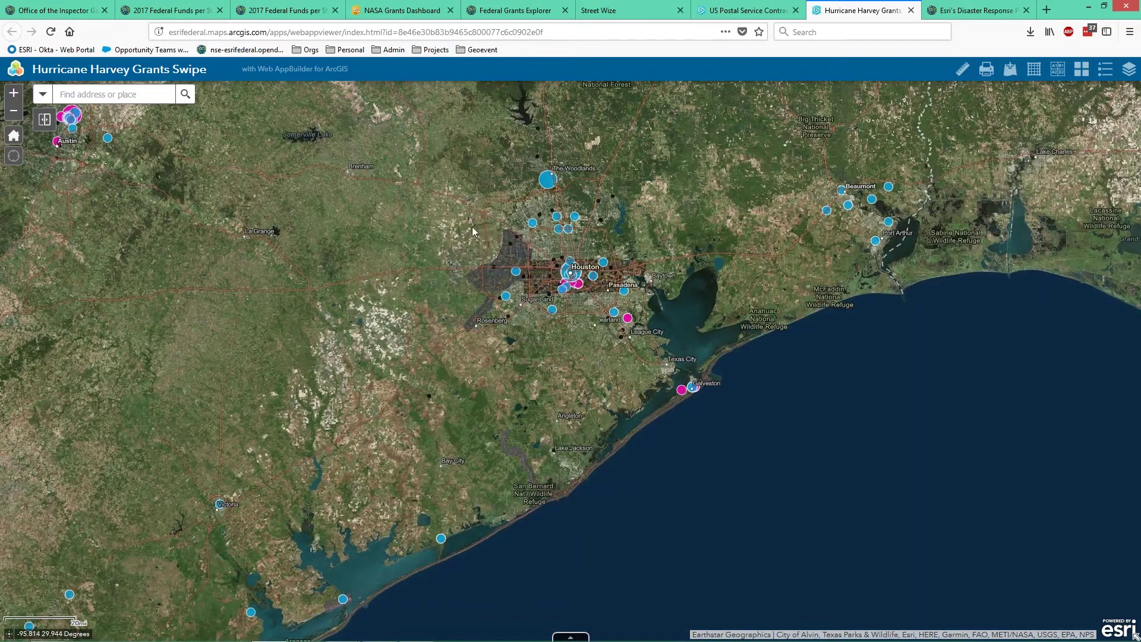
- Zoom to the Houston imagery area, try the Light Gray Canvas - Vector basemap, and set the basemap to Imagery Hybrid
drag(450, 217, 667, 311)
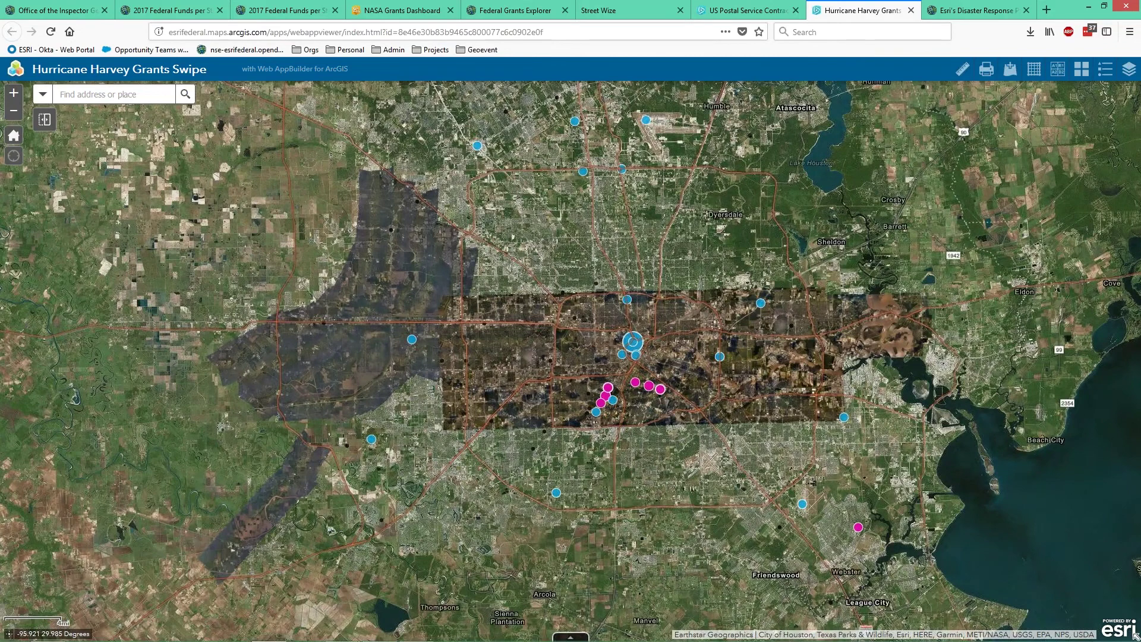
click(1080, 76)
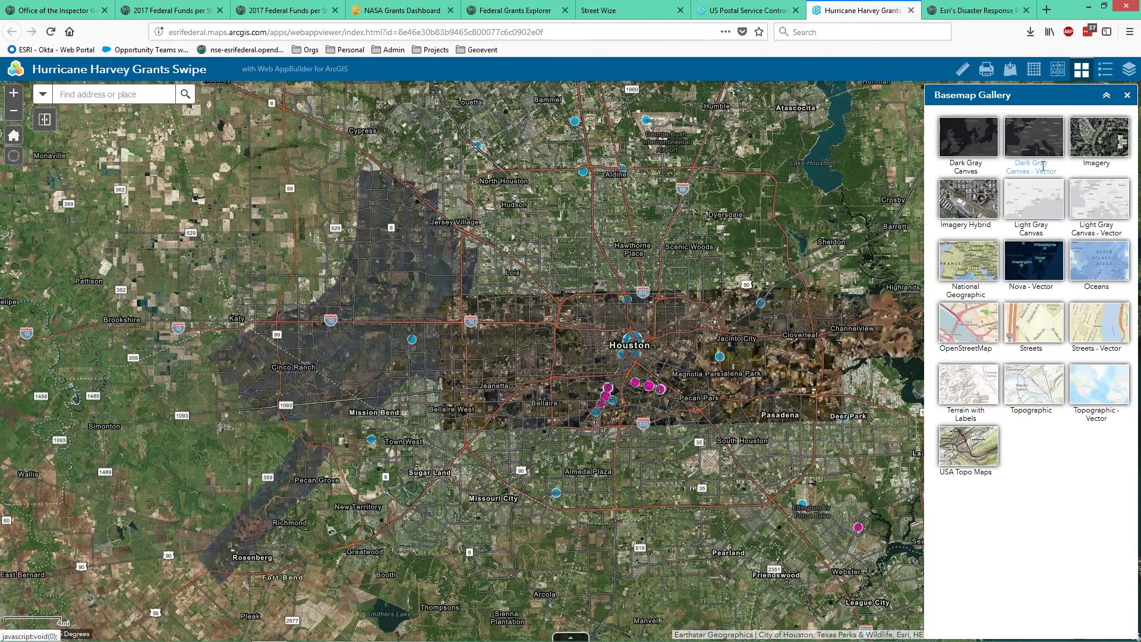
click(1099, 199)
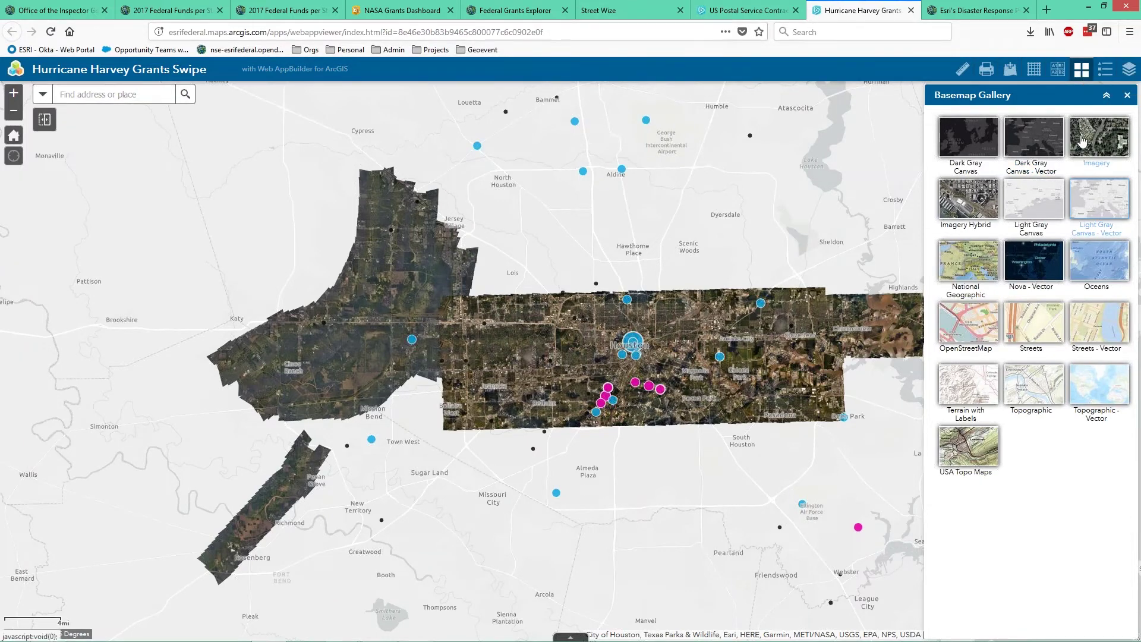
click(967, 201)
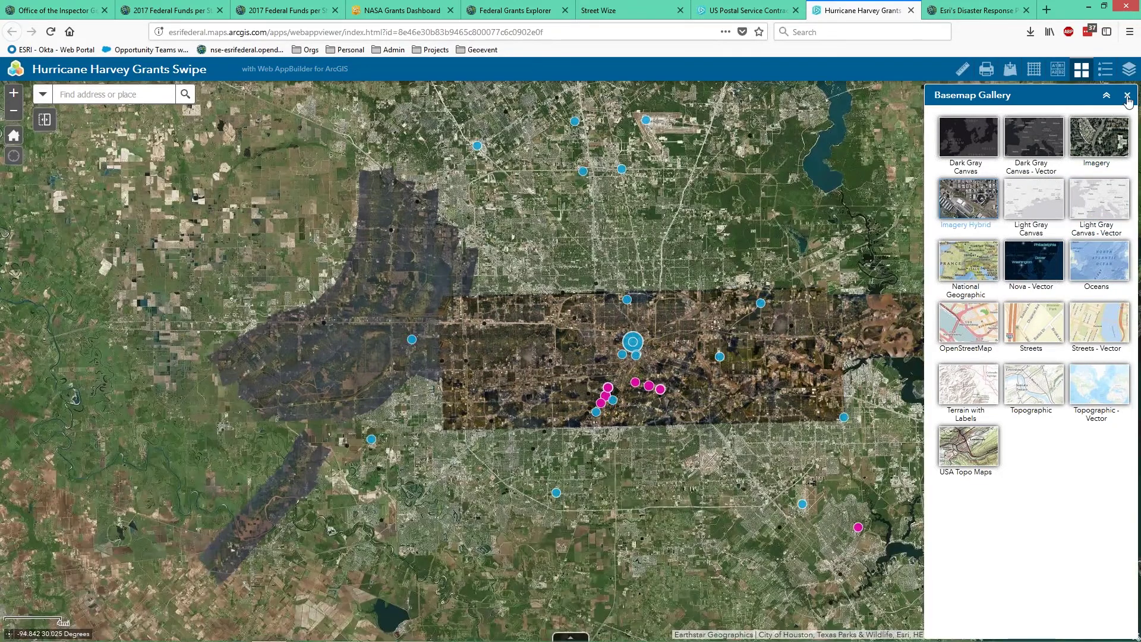
click(1126, 95)
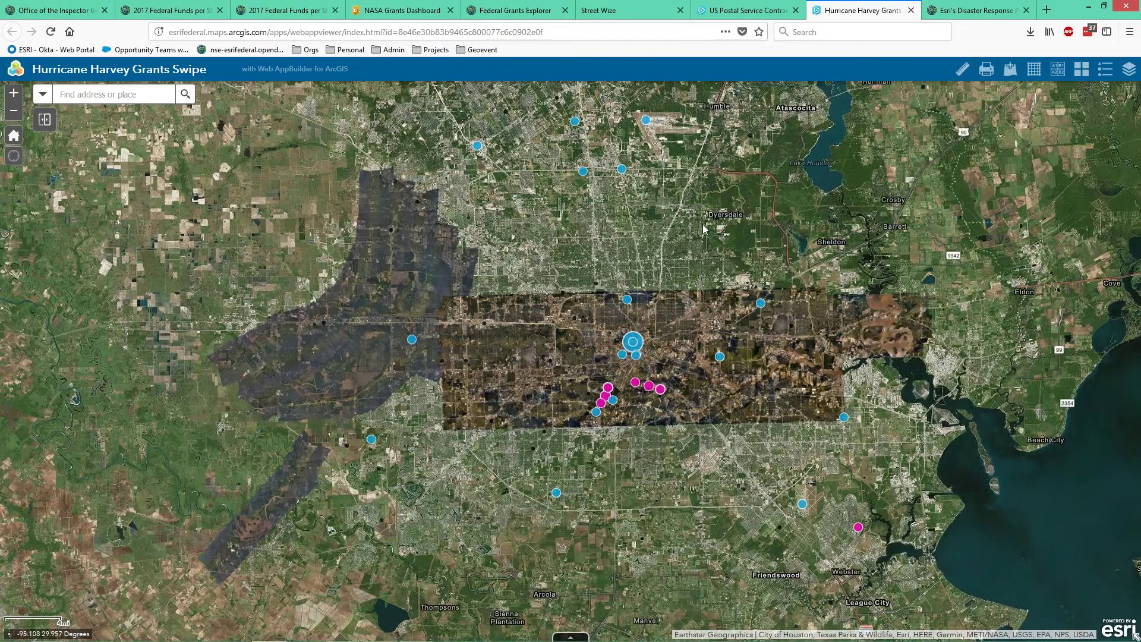
- Check the details of the contract point west of central Houston, and examine its location up close in the flood imagery
click(411, 341)
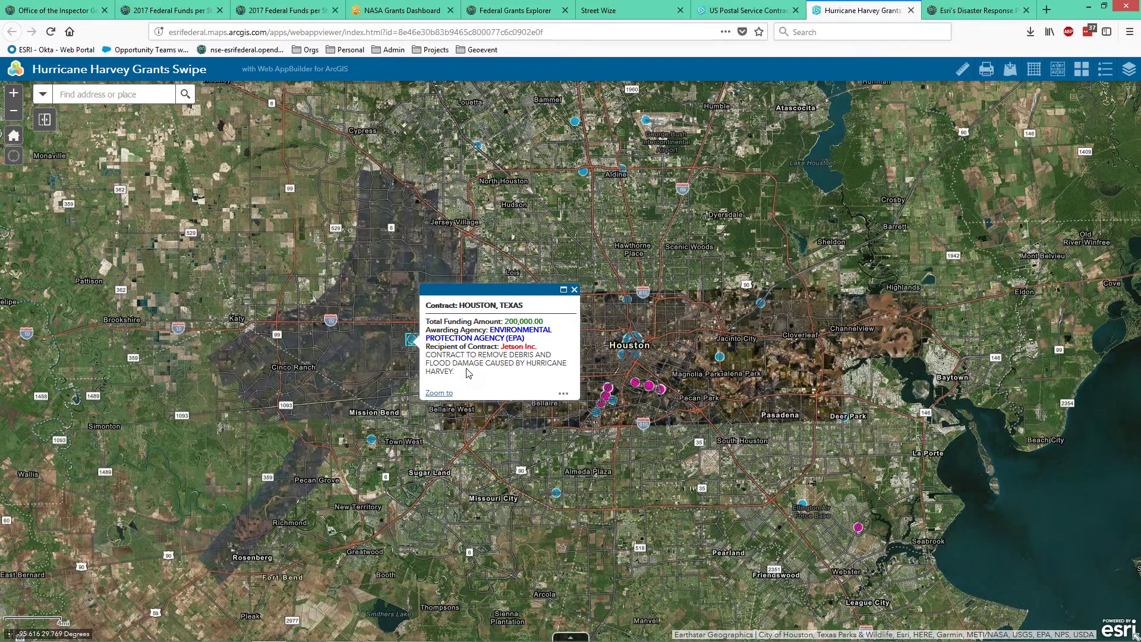
click(574, 290)
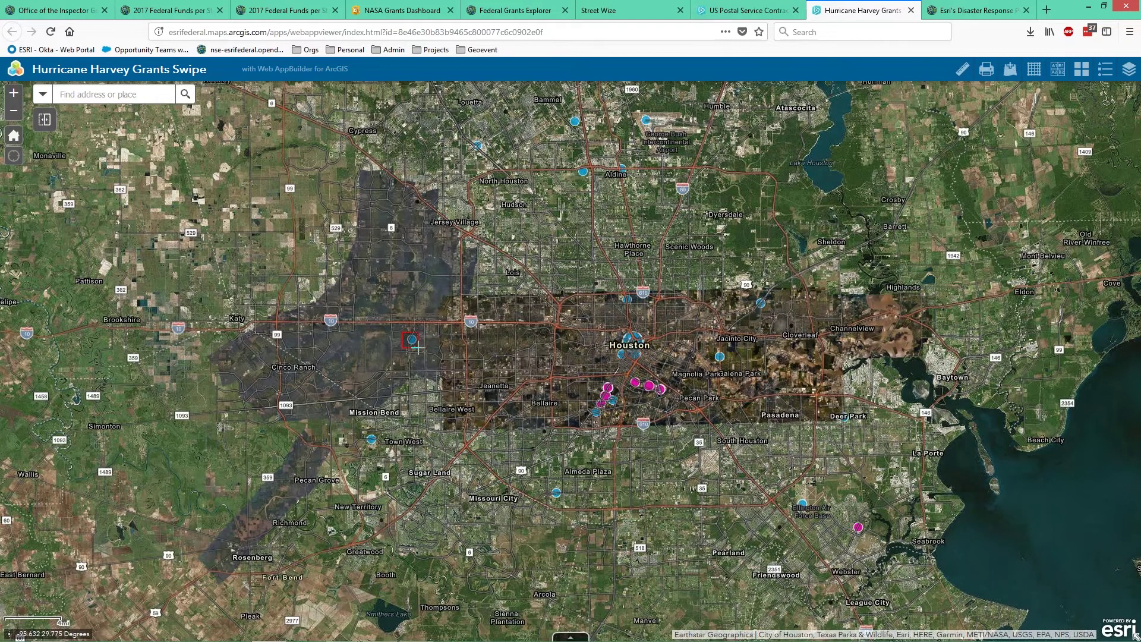
scroll(410, 343, up, 4)
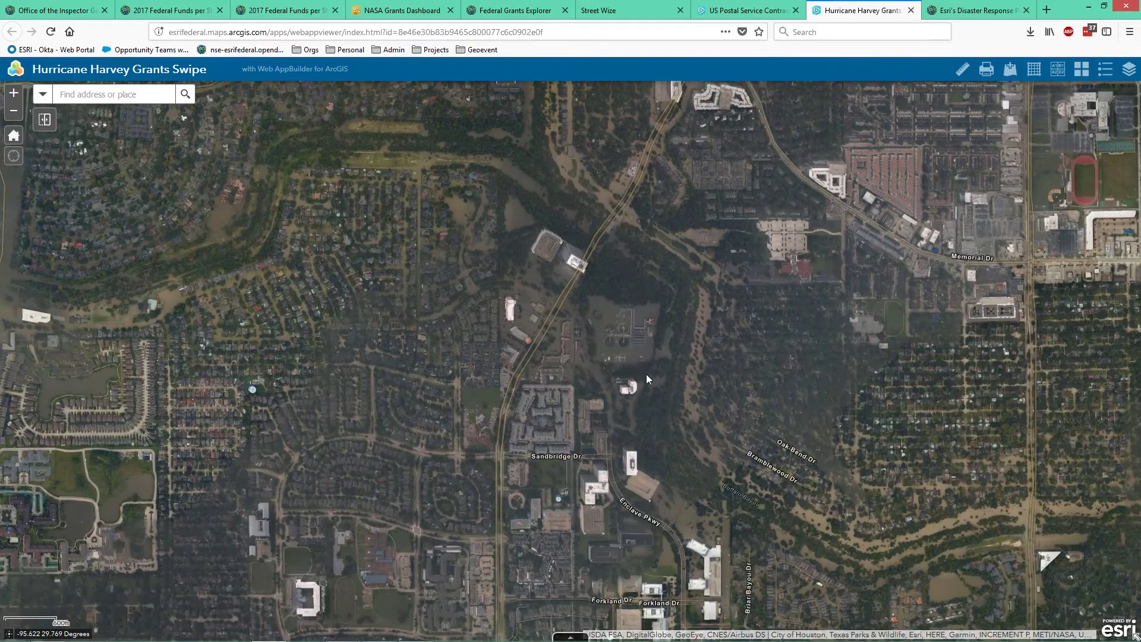
scroll(650, 357, up, 3)
scroll(648, 361, down, 1)
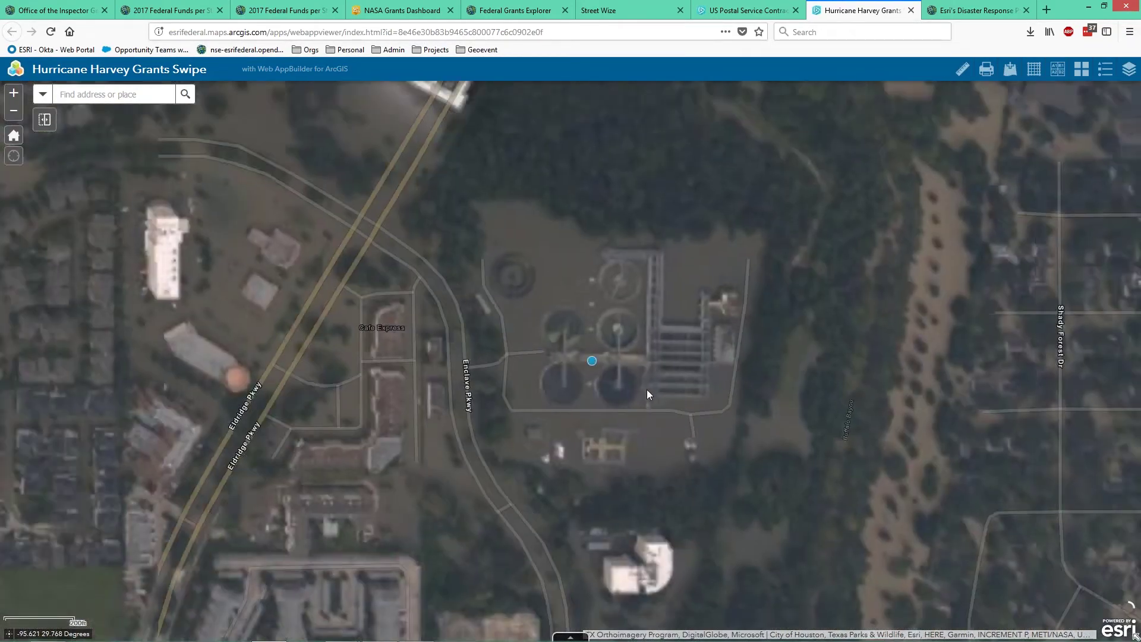
- Set the basemap to National Geographic, and hide the NOAA Hurricane Harvey Imagery 08302017 and 08282017 (Corpus Christi) layers
click(1129, 69)
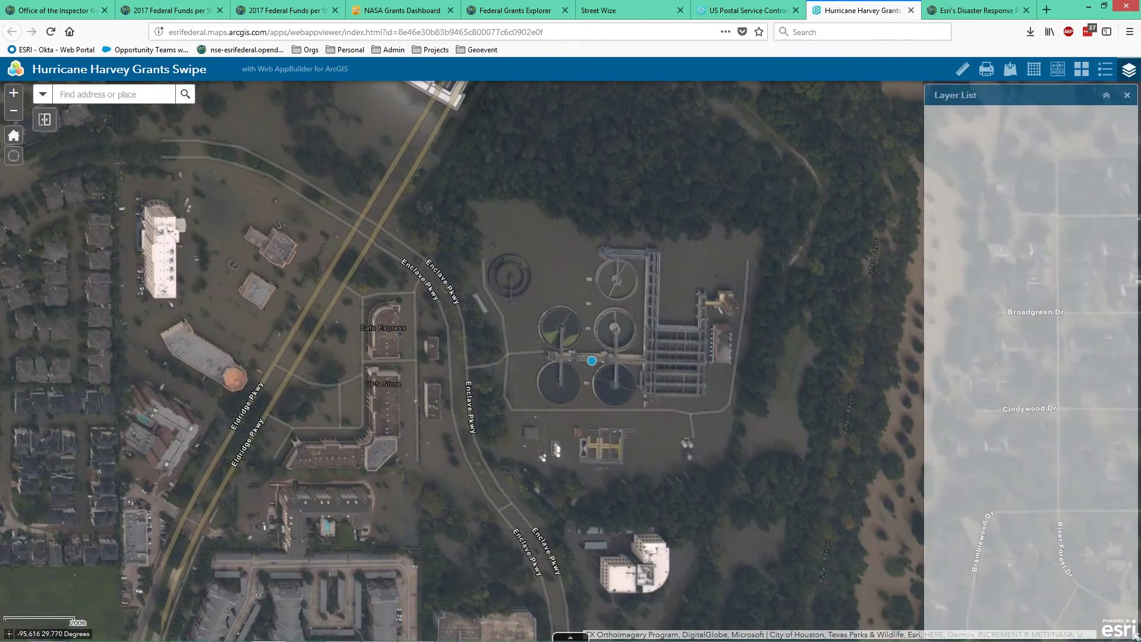
click(1082, 69)
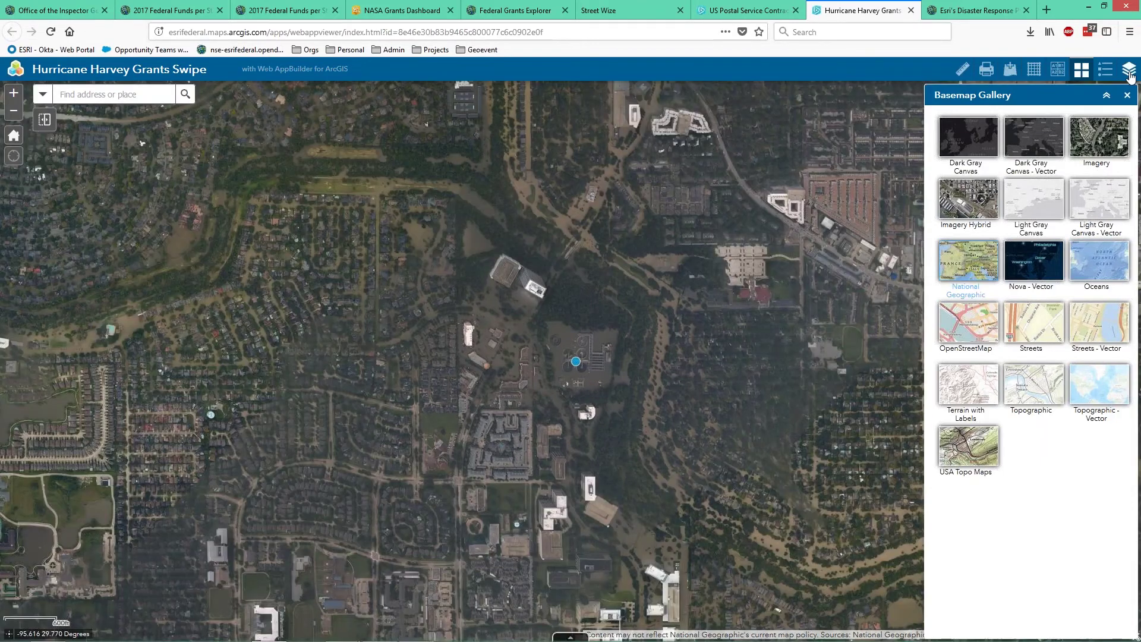
click(1128, 70)
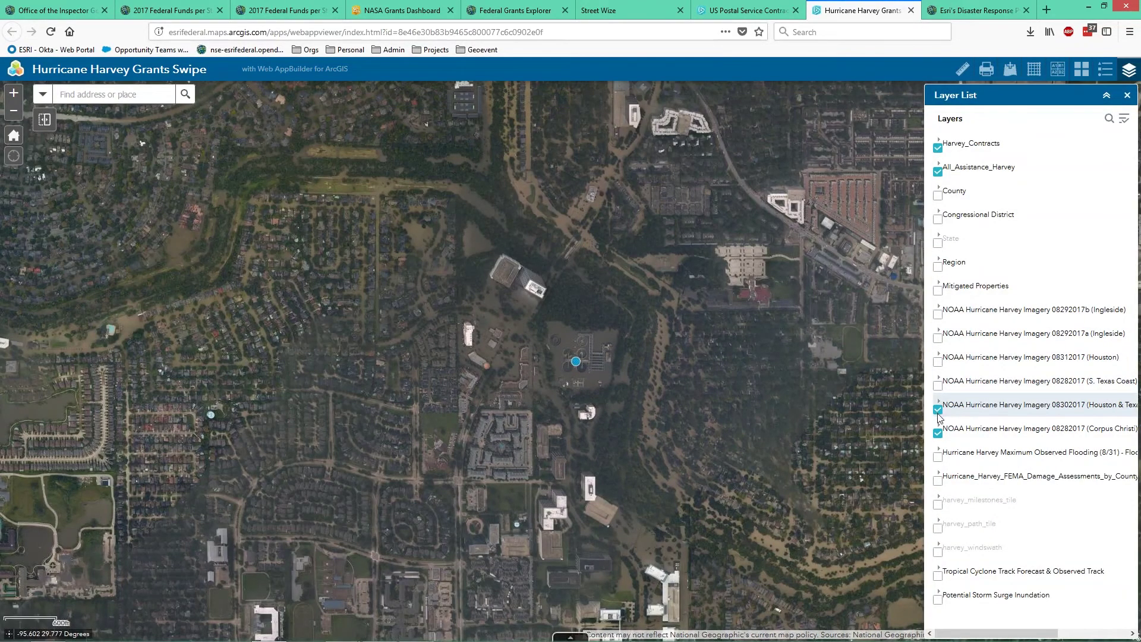
click(937, 410)
click(938, 432)
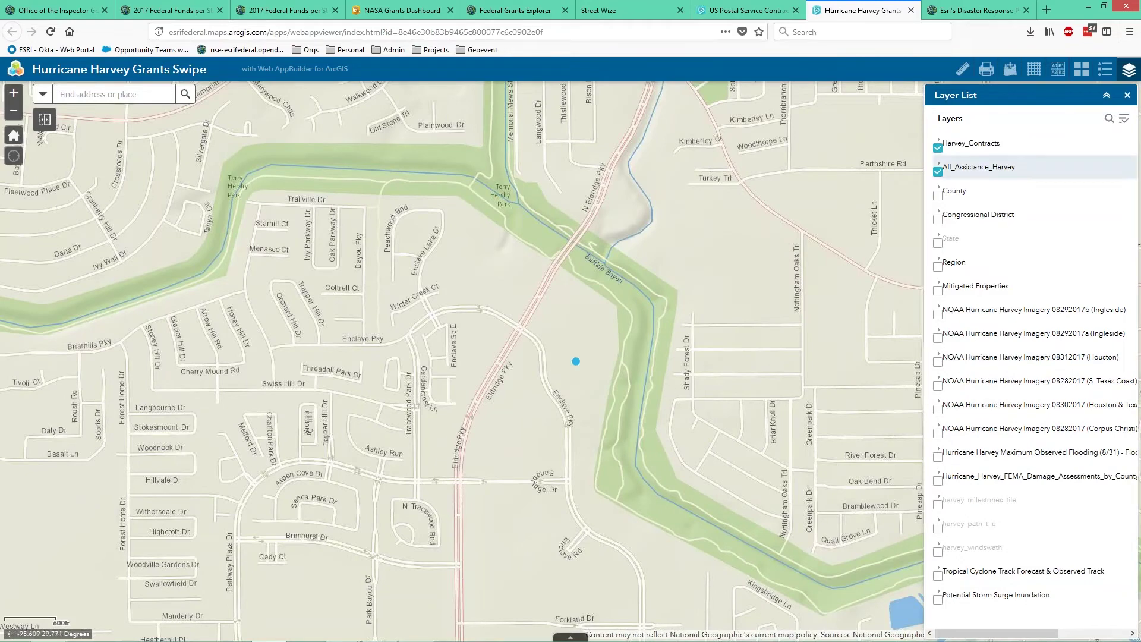
- Switch the basemap to OpenStreetMap, and check the contract details of the point at Turkey Creek Wastewater Treatment Plant
click(1081, 71)
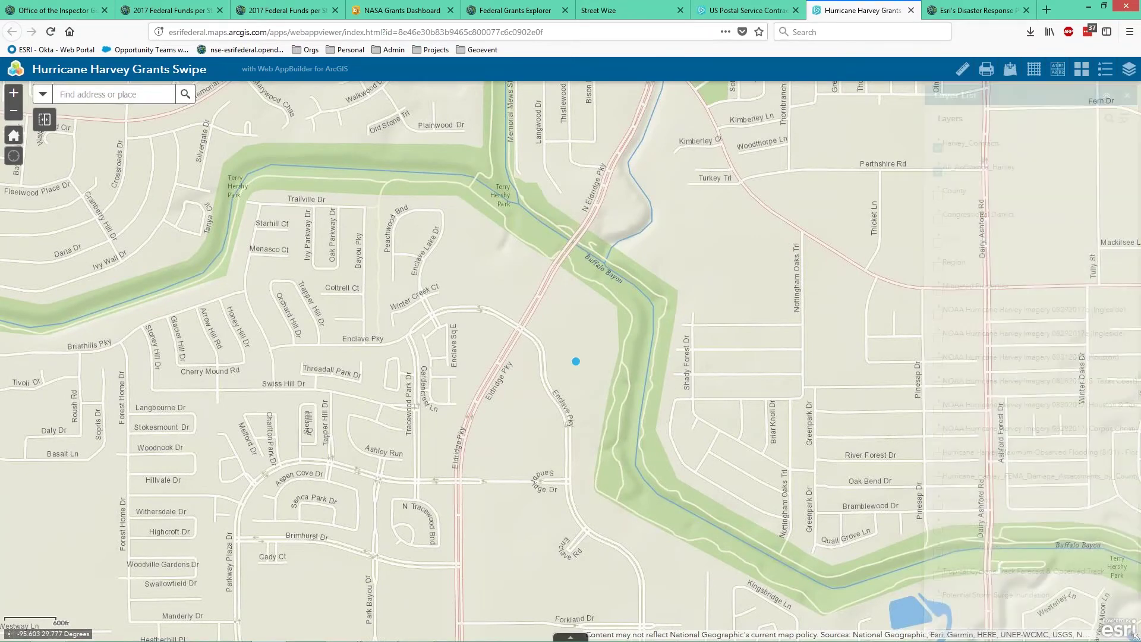
click(972, 323)
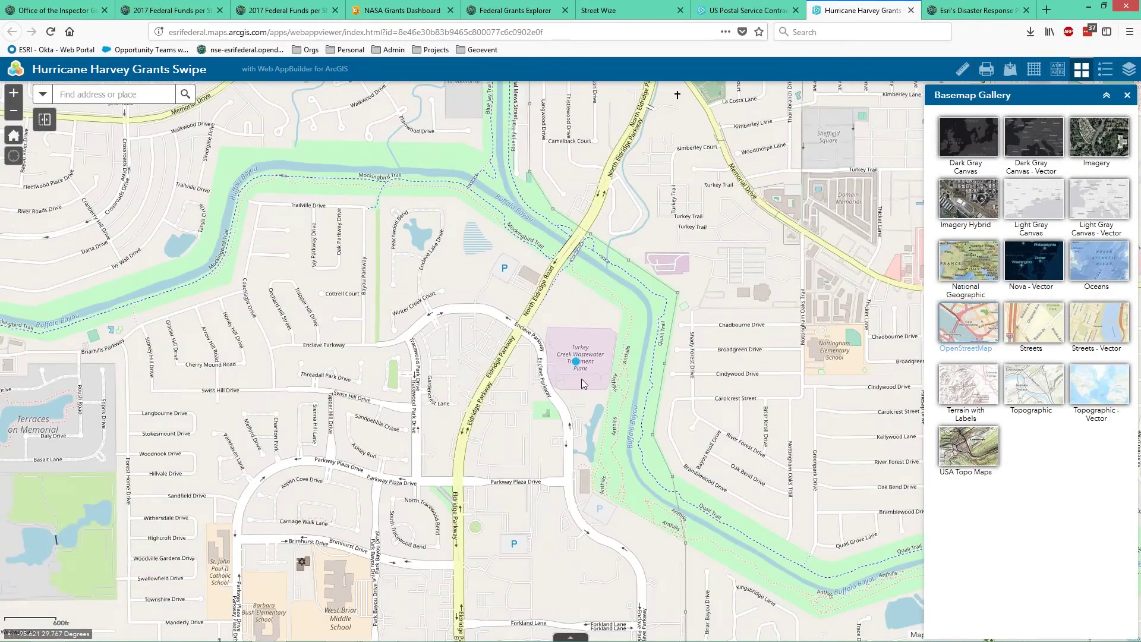
scroll(582, 381, up, 1)
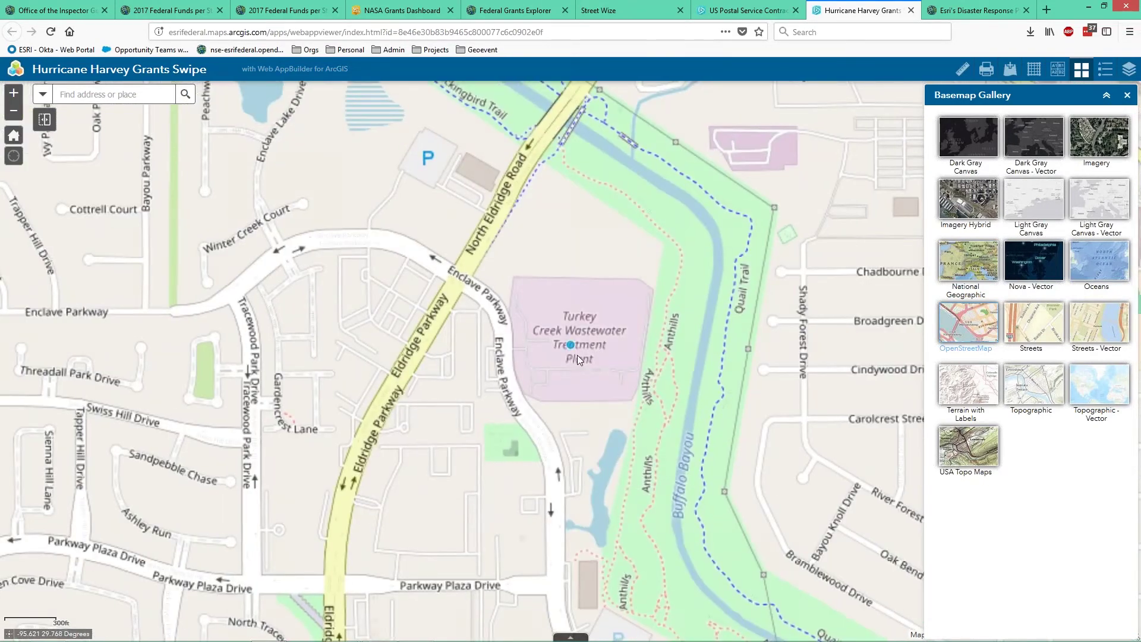
scroll(572, 374, down, 1)
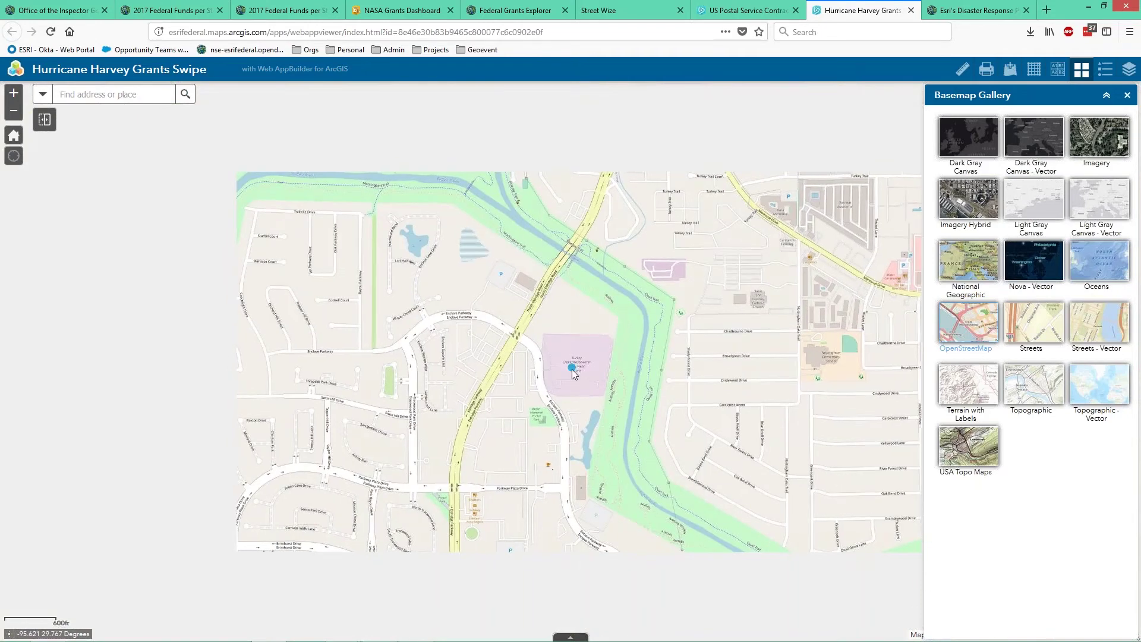
click(572, 368)
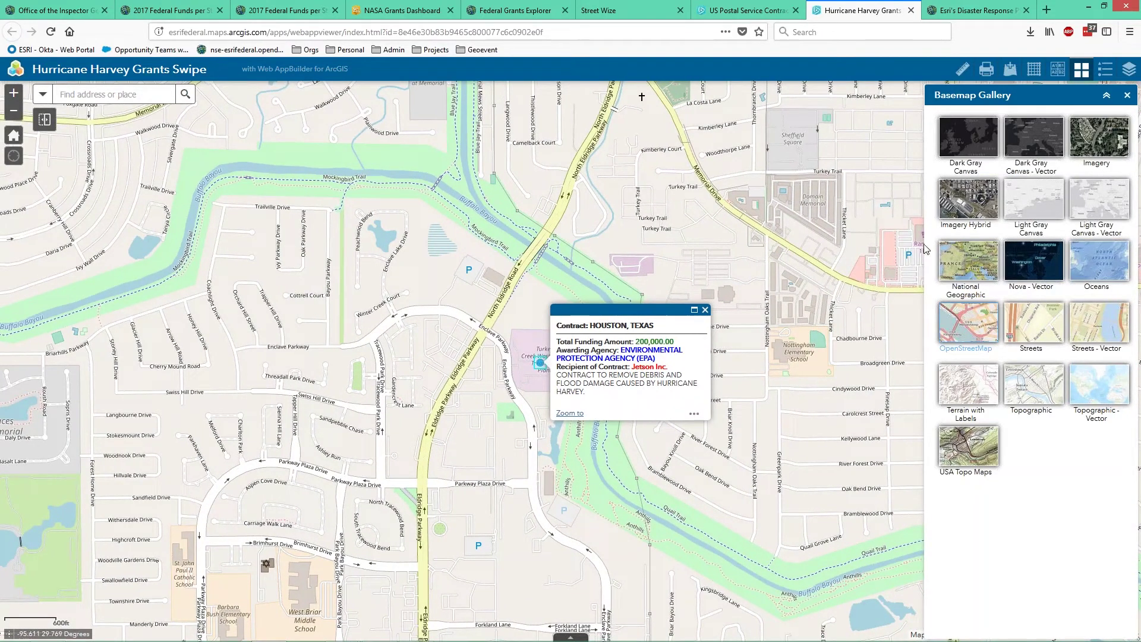
- Show the FEMA Damage Assessments, Maximum Observed Flooding and all six NOAA Hurricane Harvey Imagery layers over the treatment plant
click(1132, 74)
click(938, 480)
click(937, 457)
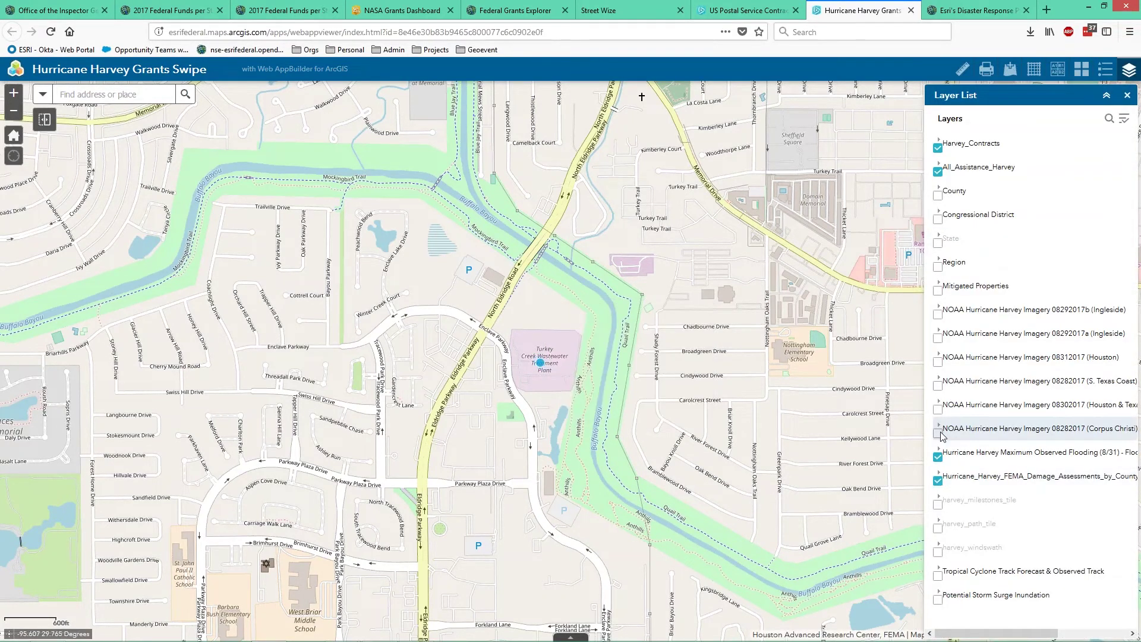
click(938, 432)
click(938, 409)
click(938, 385)
click(938, 361)
click(937, 338)
click(937, 313)
scroll(600, 362, up, 1)
scroll(473, 358, up, 1)
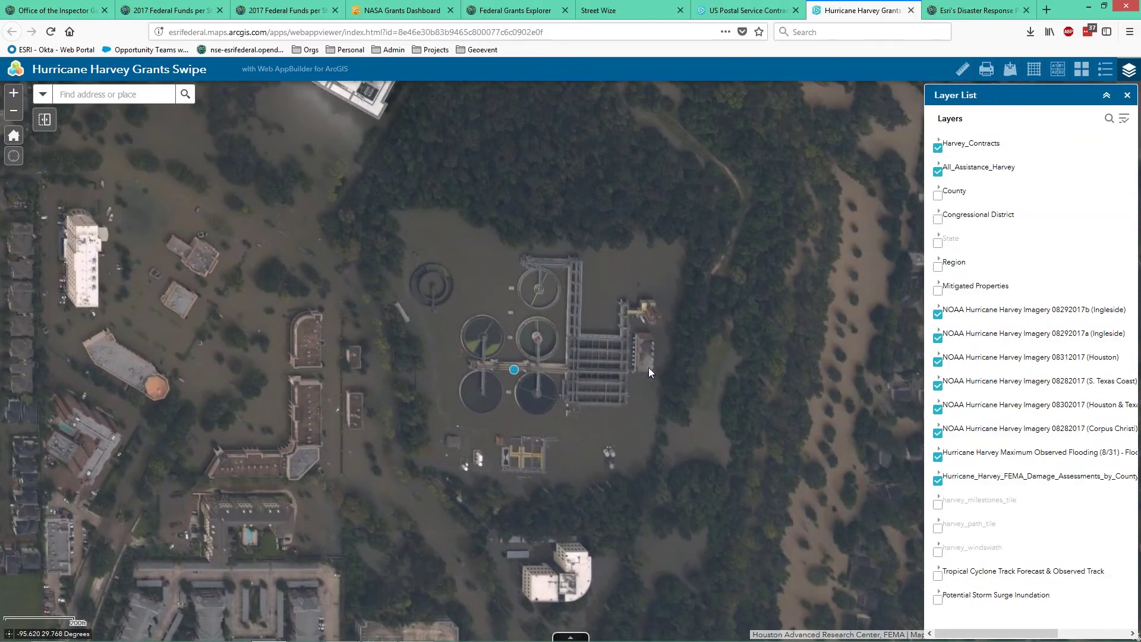
- Set the basemap to Imagery Hybrid and close the Basemap Gallery
click(1082, 73)
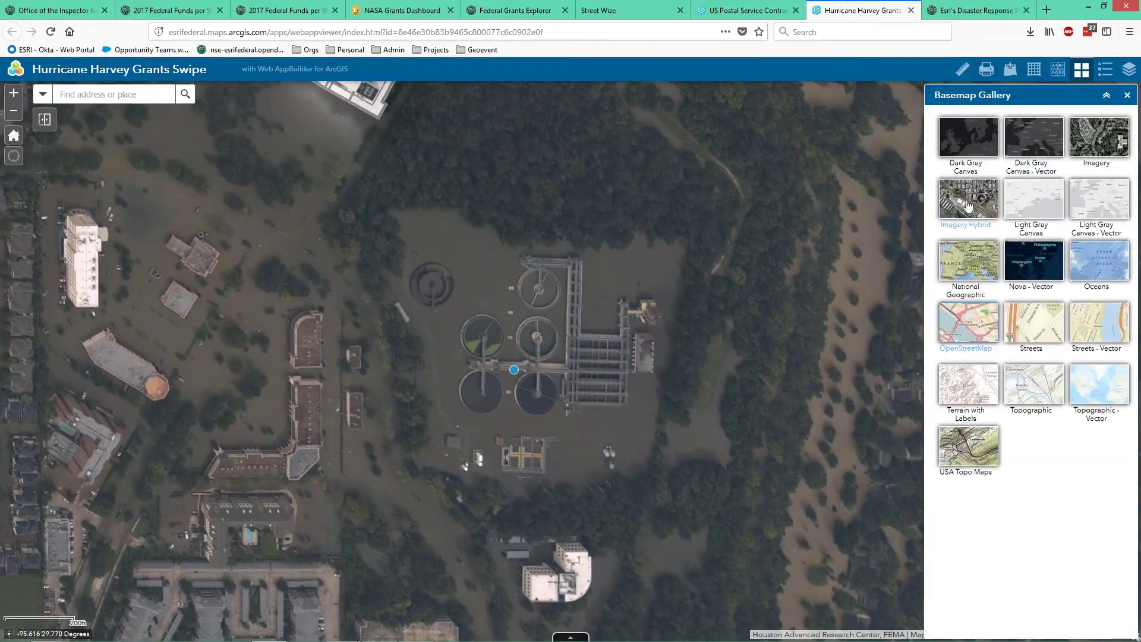
click(966, 204)
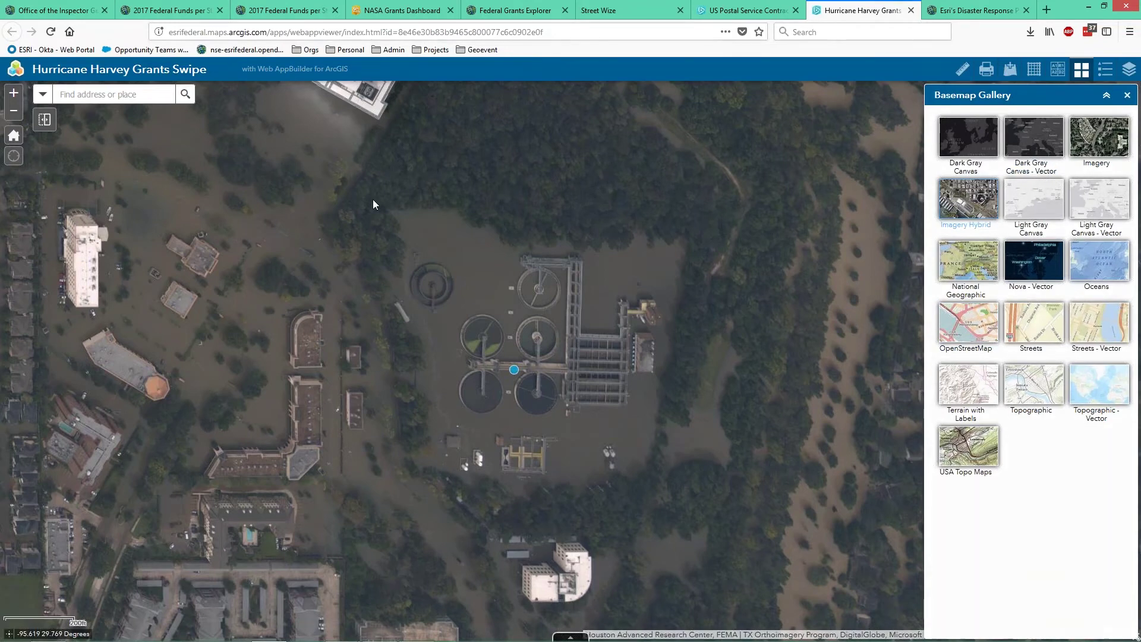
click(262, 180)
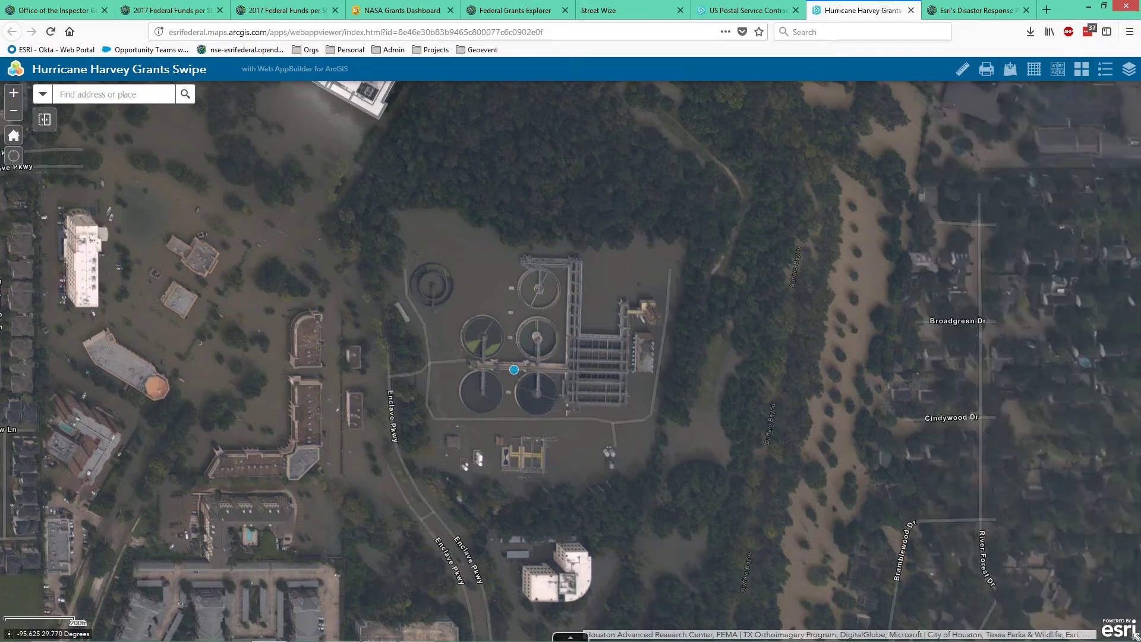
- Compare the treatment plant in the NOAA flood imagery and the basemap by swiping back and forth across the site
click(46, 121)
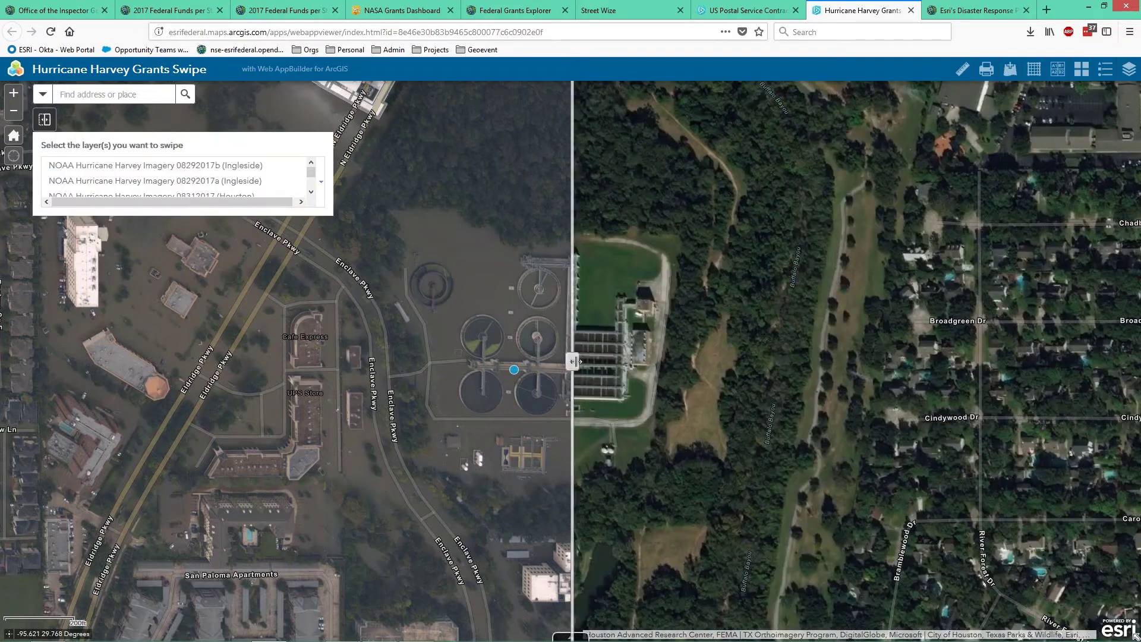
drag(572, 360, 300, 360)
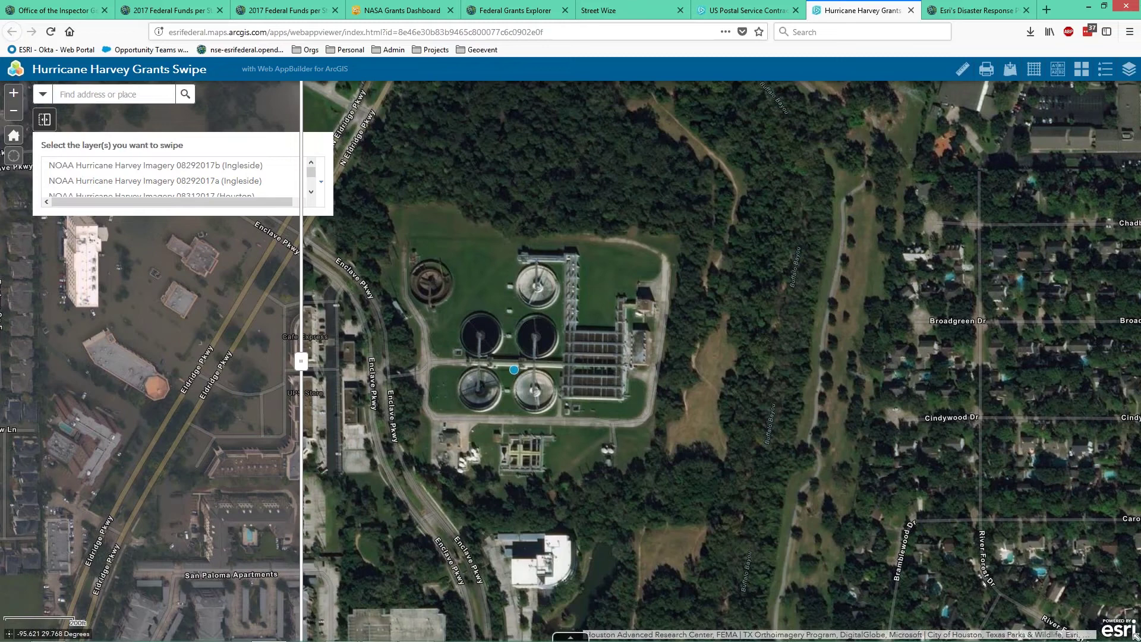
drag(328, 381, 749, 389)
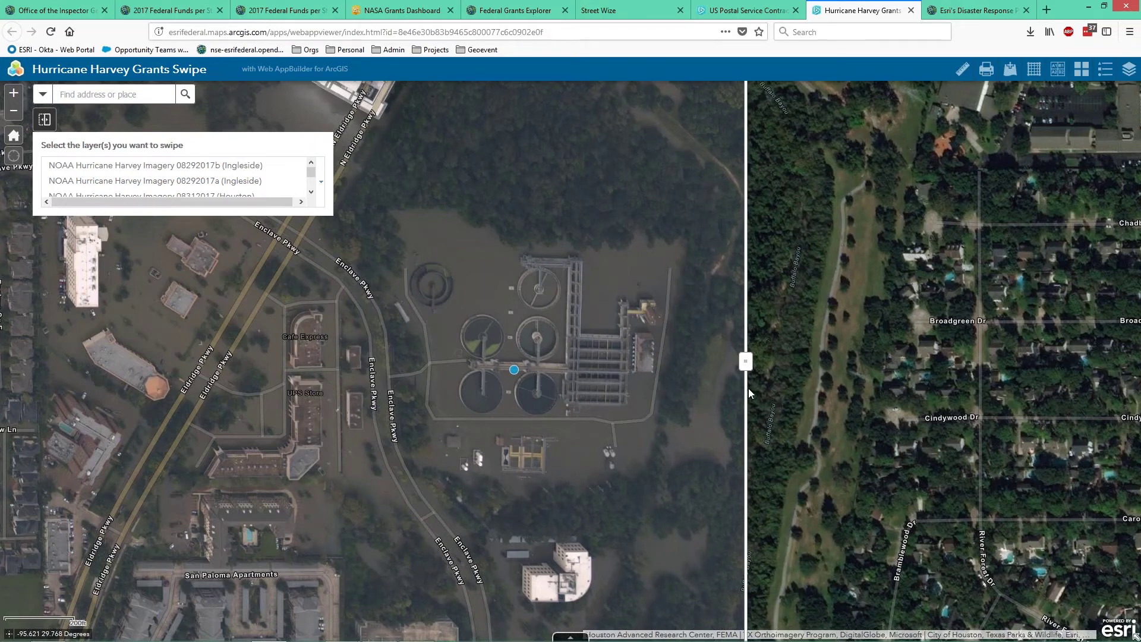
drag(747, 387, 314, 386)
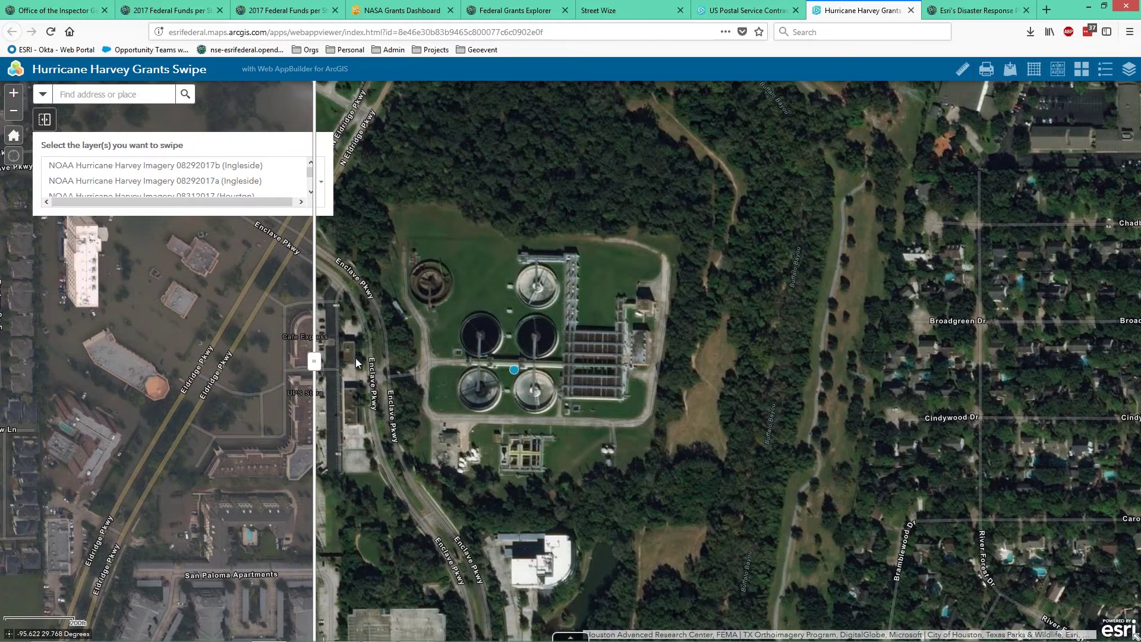
drag(315, 360, 780, 364)
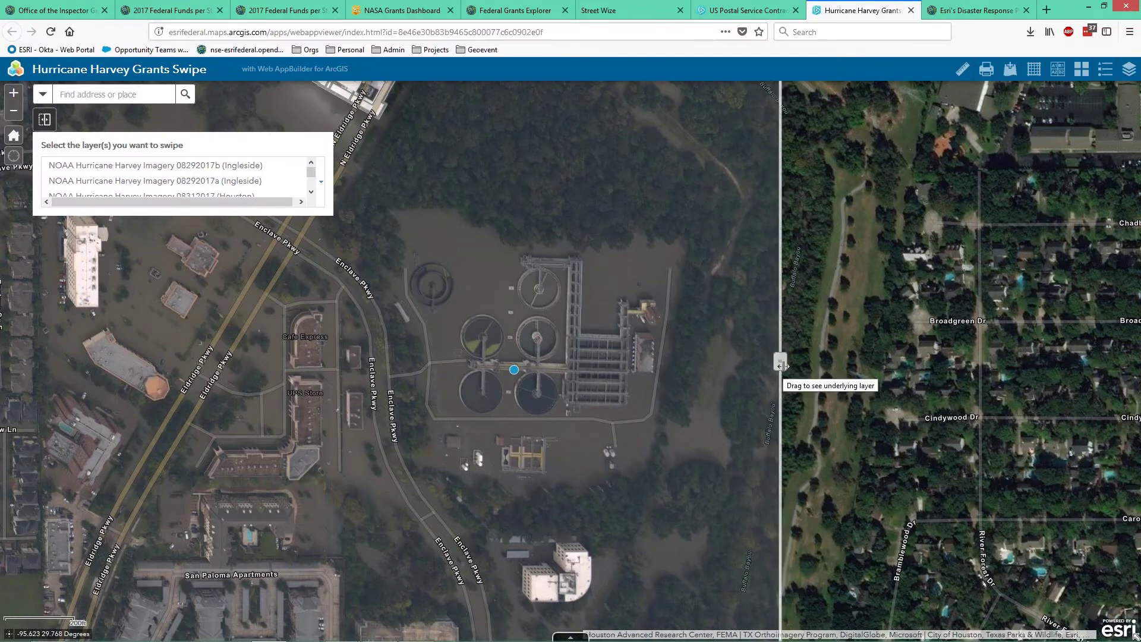
drag(733, 355, 801, 353)
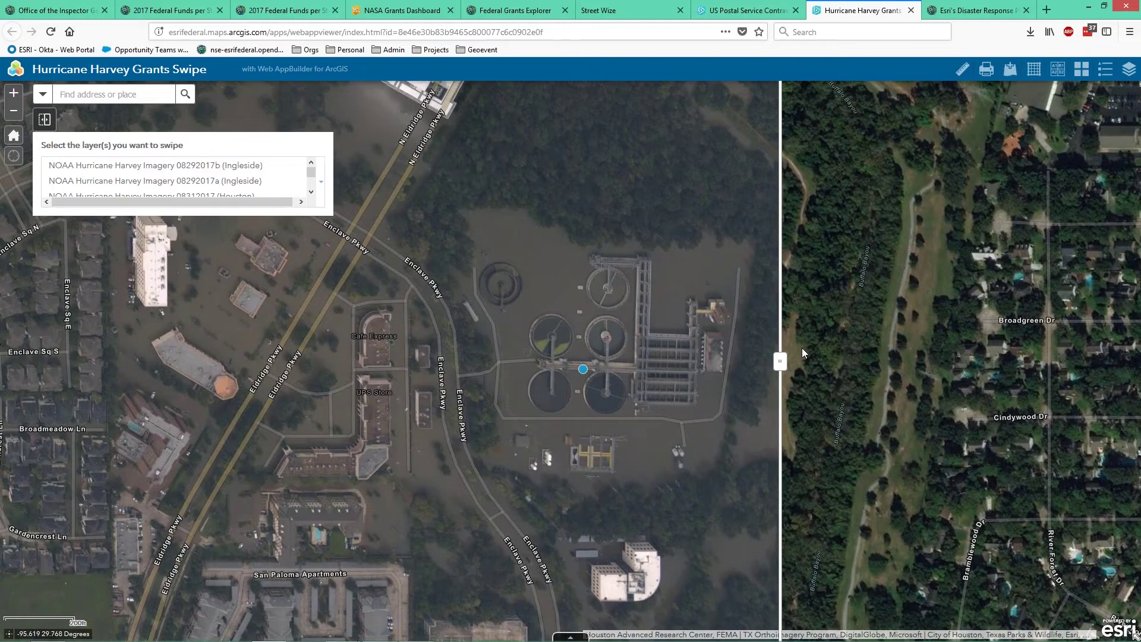
- View the Esri Disaster Response Program page, and switch to the presentation's Accountability slide
click(969, 13)
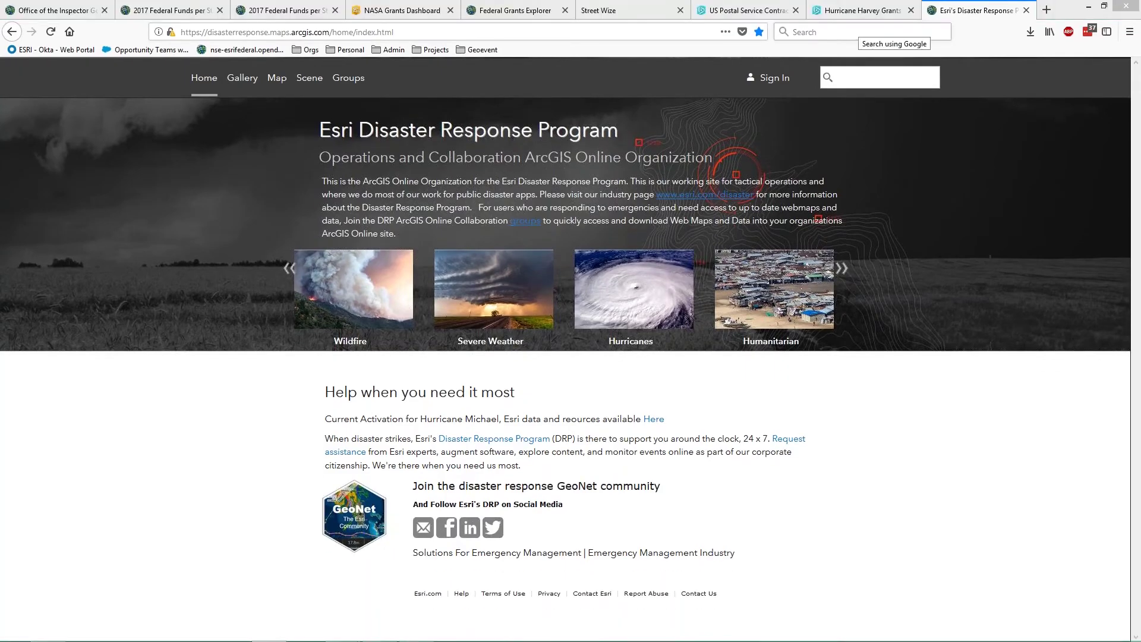
key(alt+Tab)
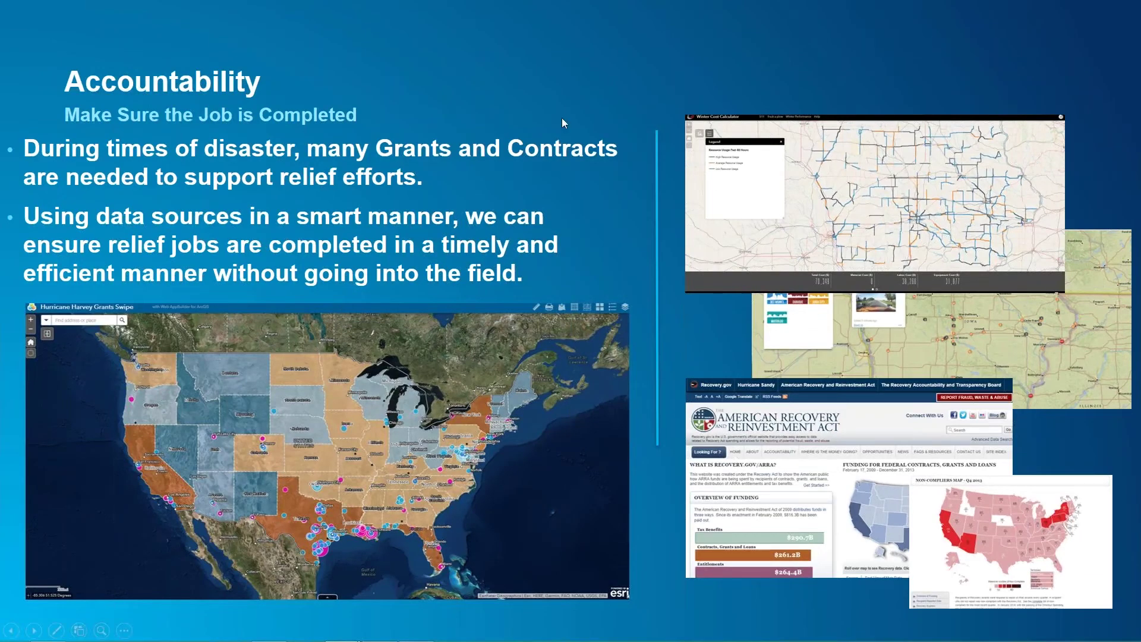
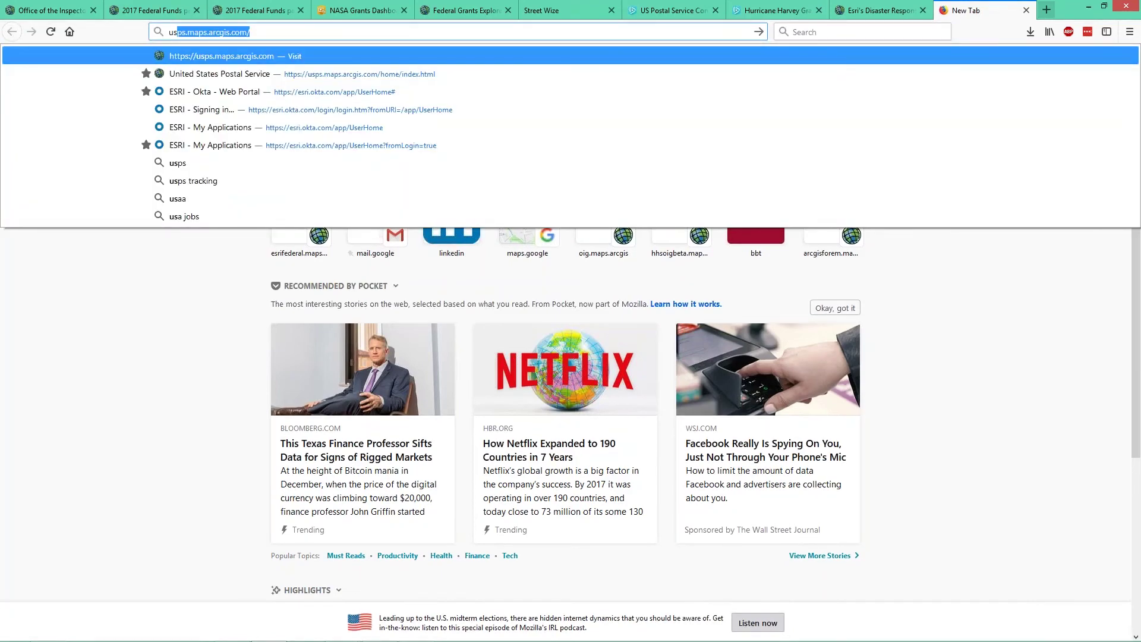
- Open usaspending.gov in a new browser page and look through the featured content on its home page
key(Return)
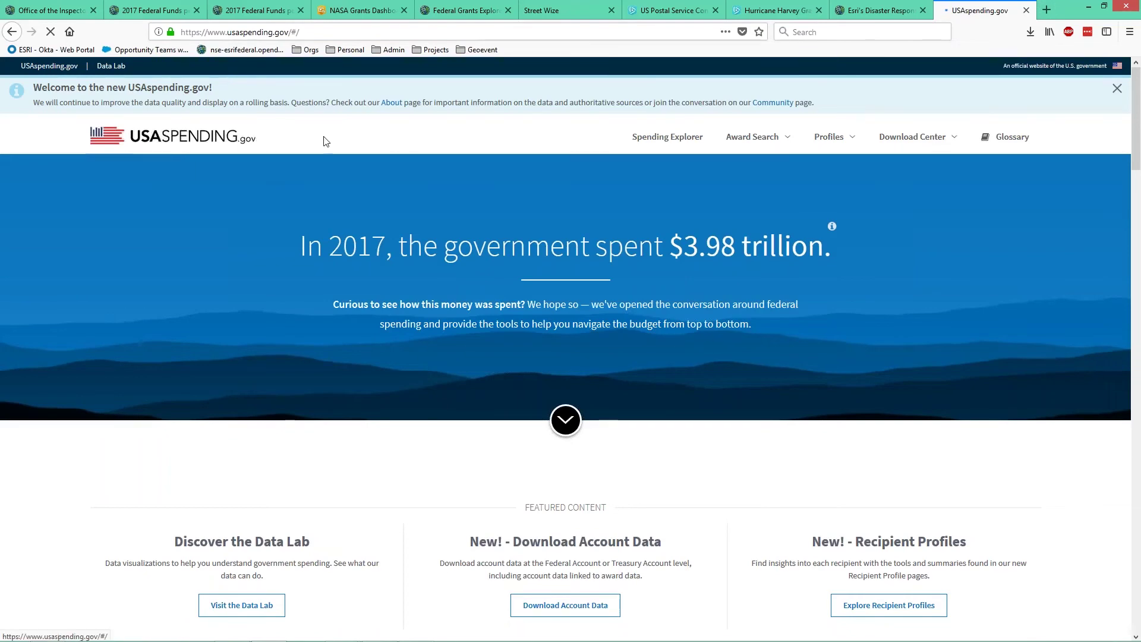
scroll(1137, 121, down, 3)
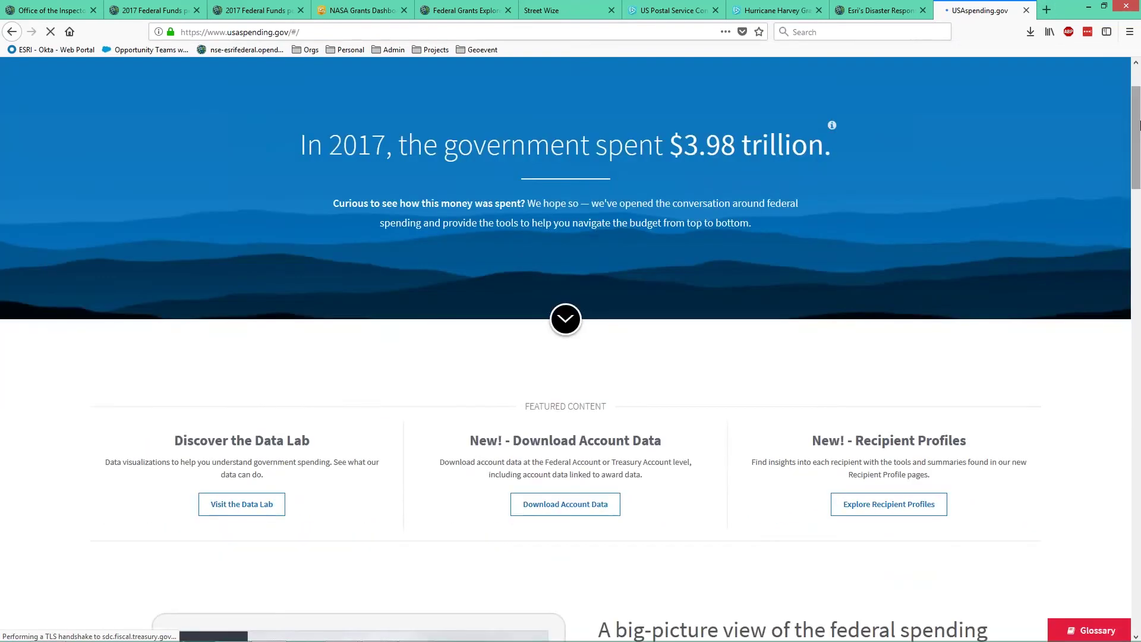
scroll(1138, 121, down, 7)
scroll(853, 191, up, 4)
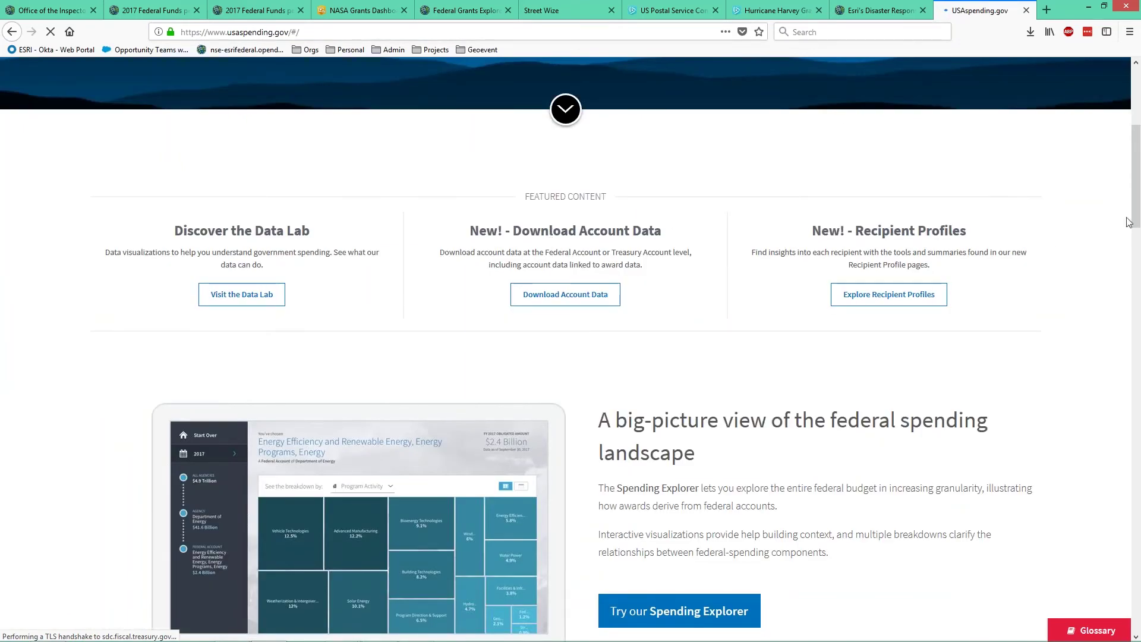
- Browse down the USAspending.gov home page to its data download section and open the Data Dictionary
drag(1134, 181, 1130, 339)
scroll(1131, 339, down, 12)
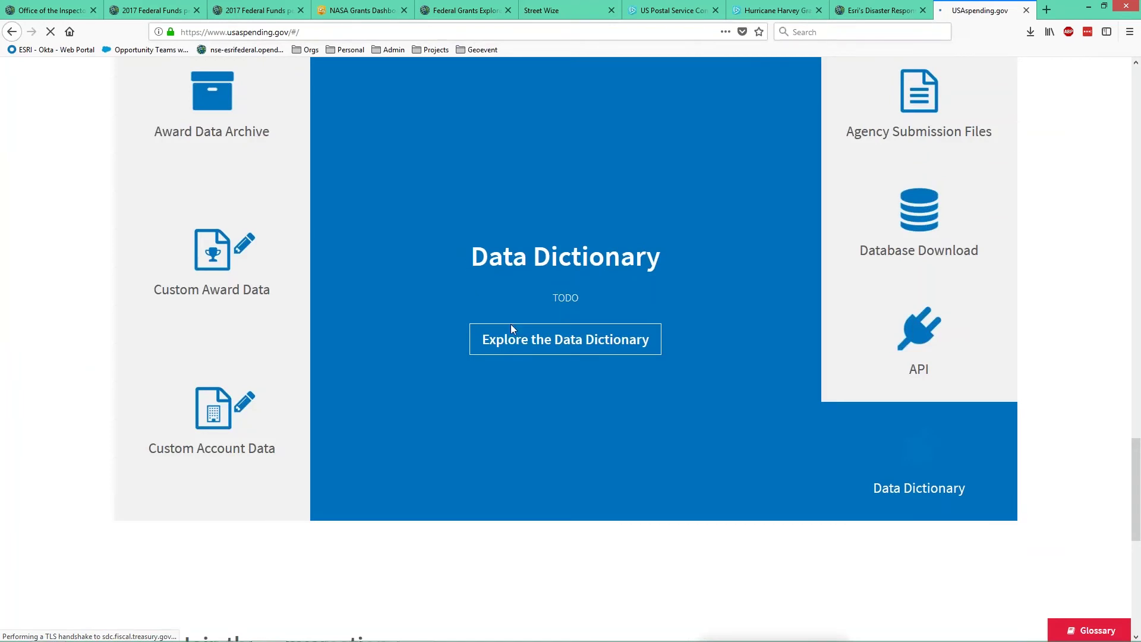
click(571, 361)
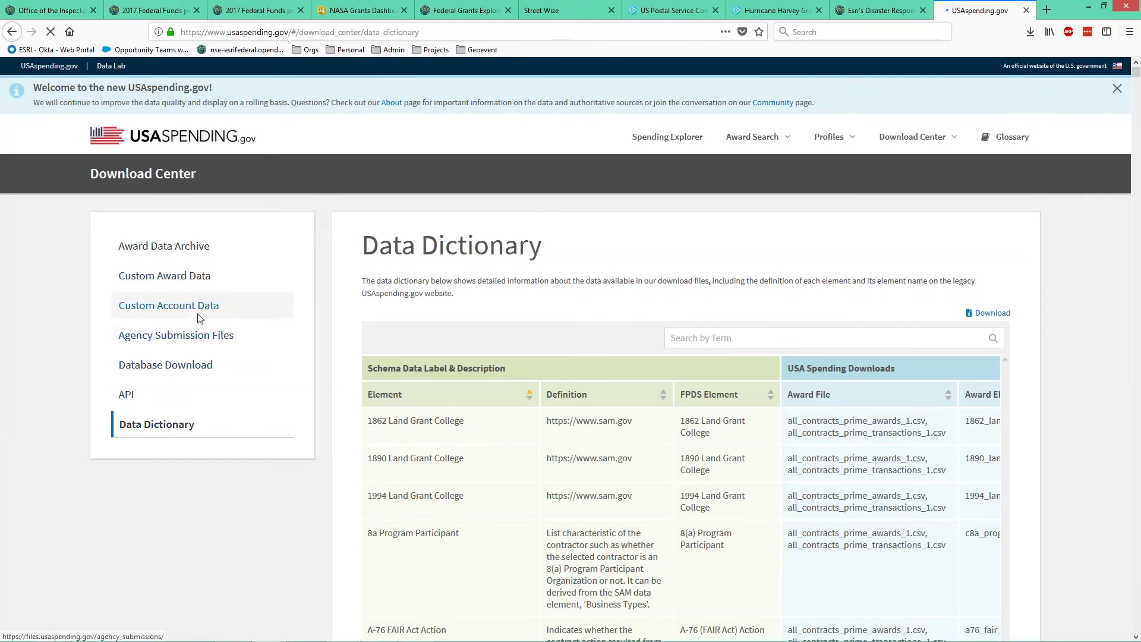
- Open the Custom Award Data form in the Download Center and review its award level and award type options
click(195, 279)
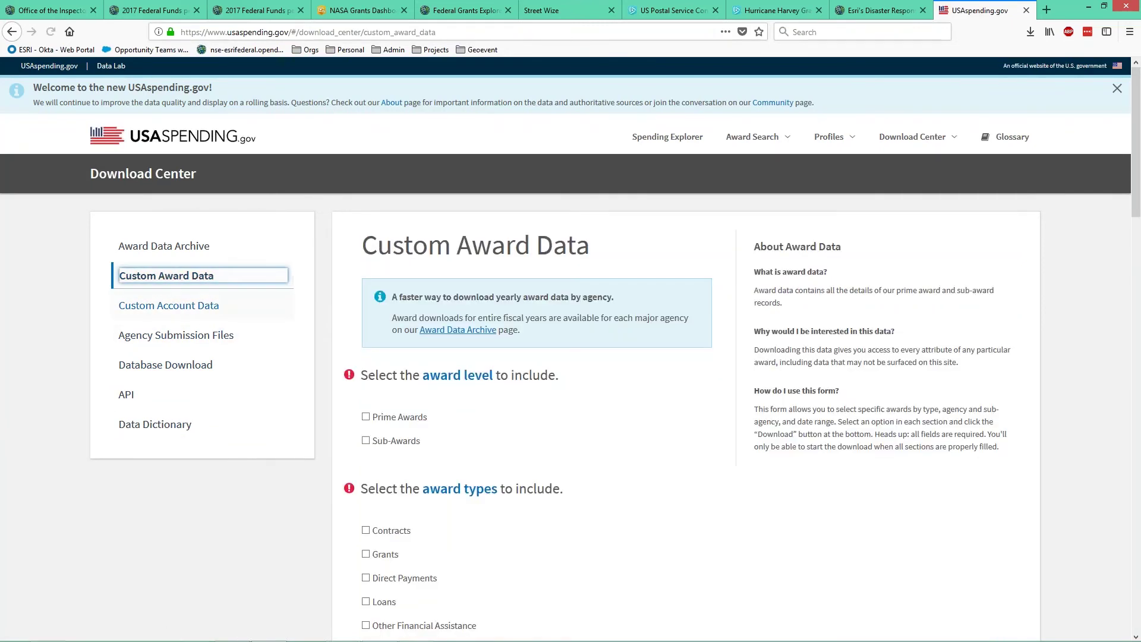
click(159, 306)
click(196, 275)
scroll(400, 311, down, 3)
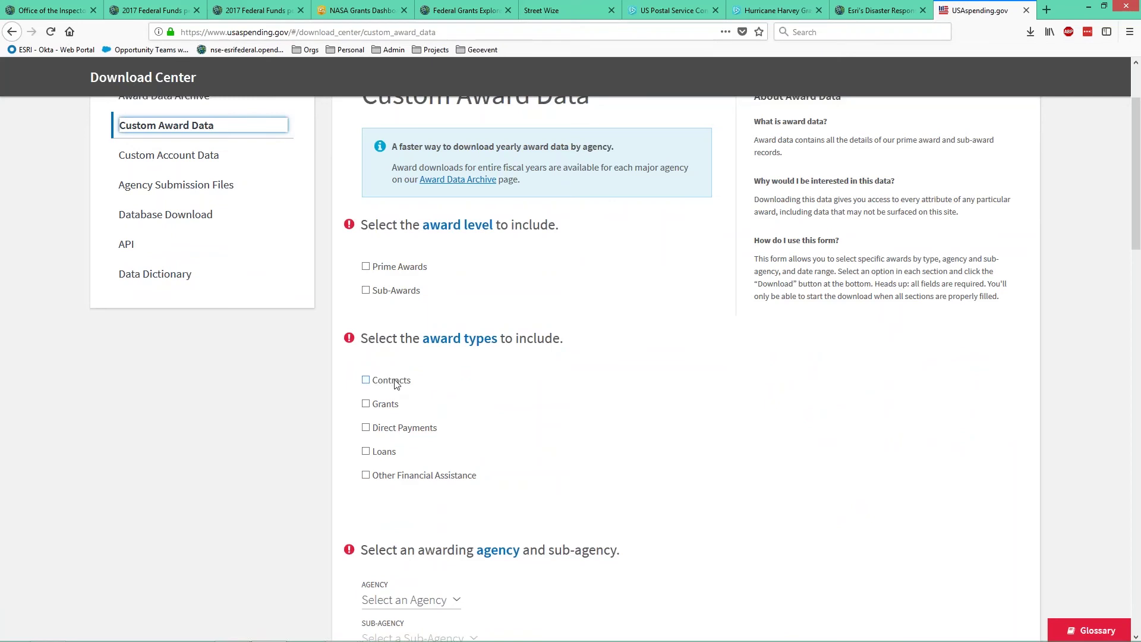
- Set the awarding agency to Department of Health and Human Services and the sub-agency to Centers for Medicare and Medicaid Services
scroll(529, 394, down, 4)
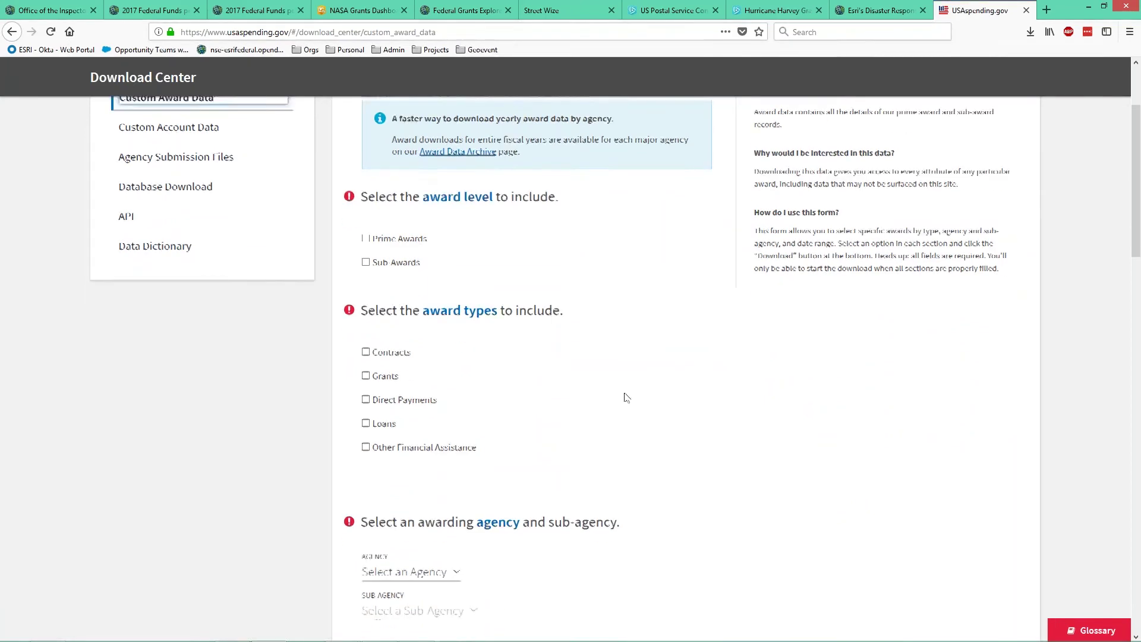
click(444, 350)
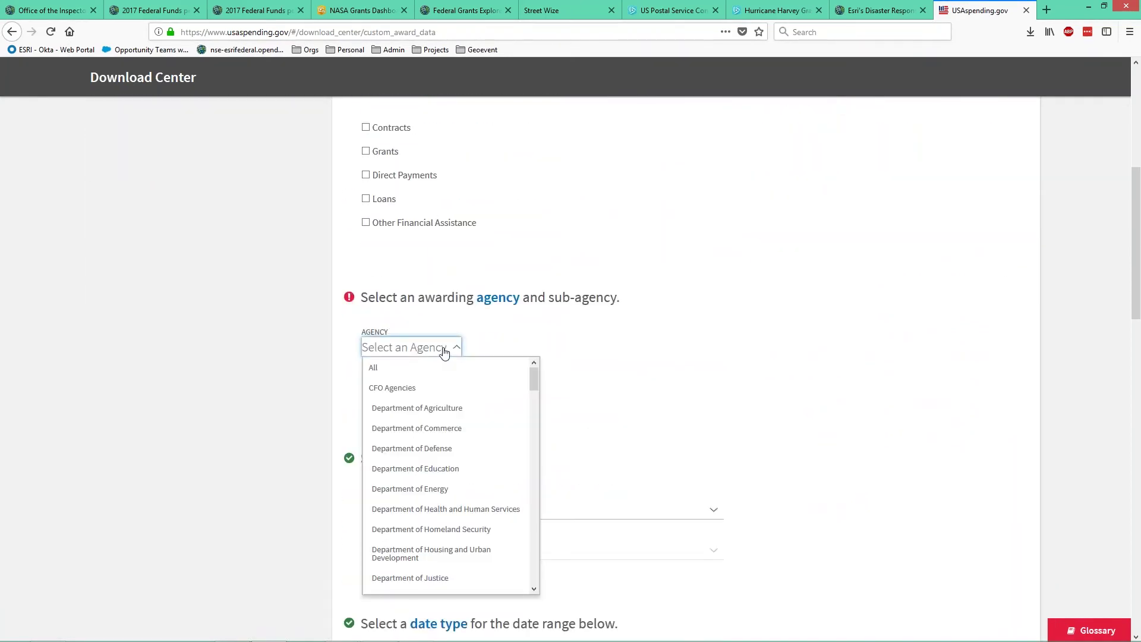
scroll(470, 466, down, 1)
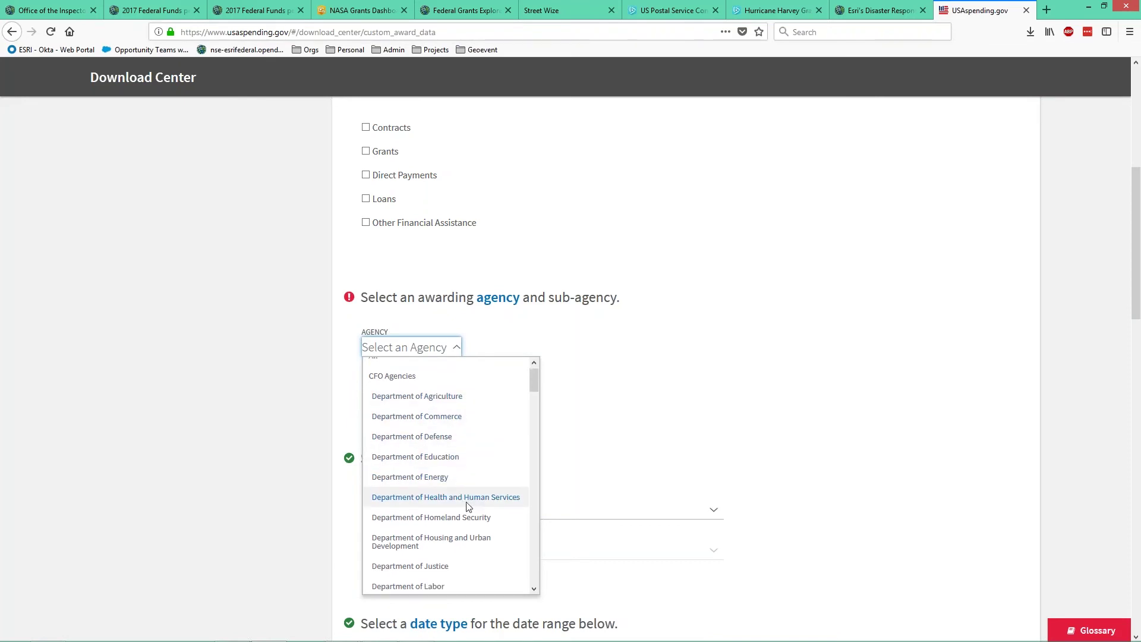
click(464, 499)
click(459, 386)
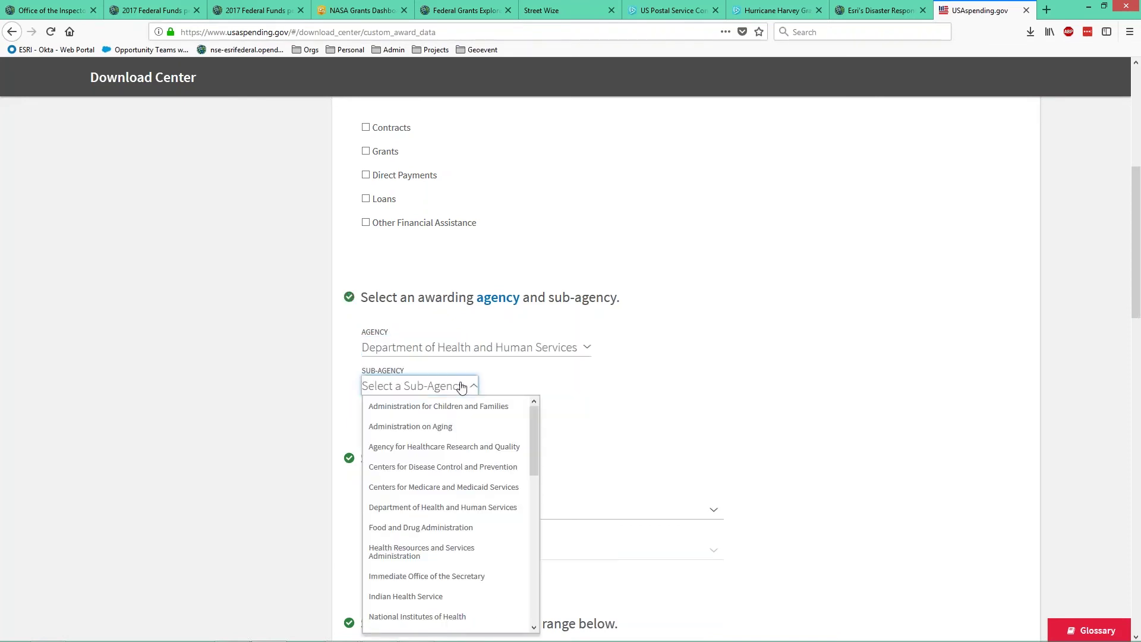
click(480, 484)
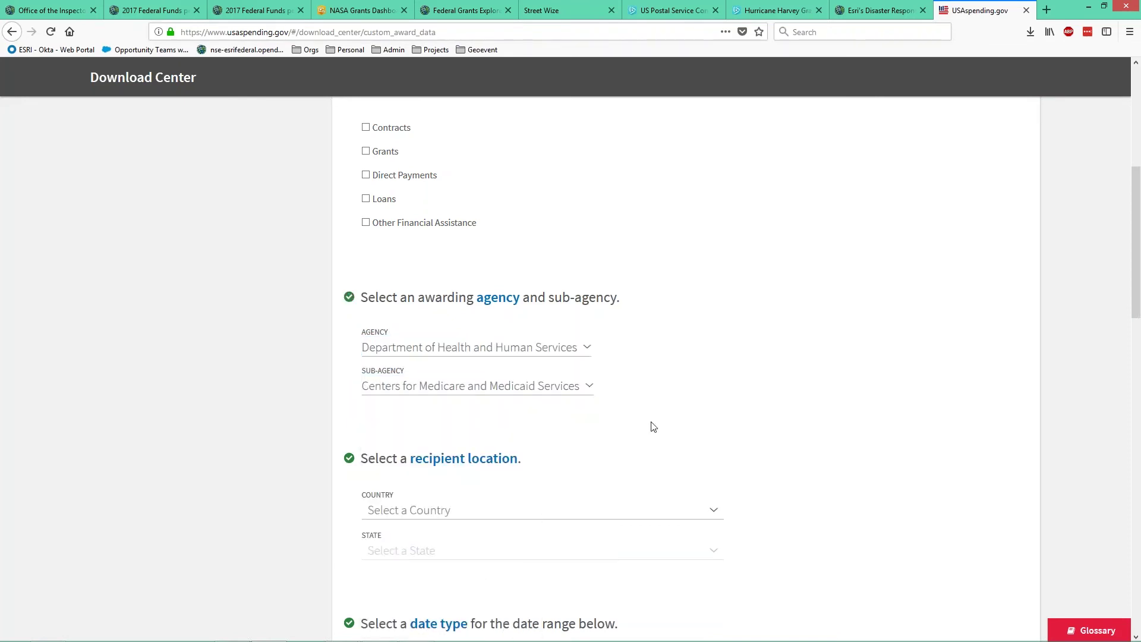
- Review the rest of the award download form, from recipient location to file format and the summary of selected options
scroll(788, 416, down, 3)
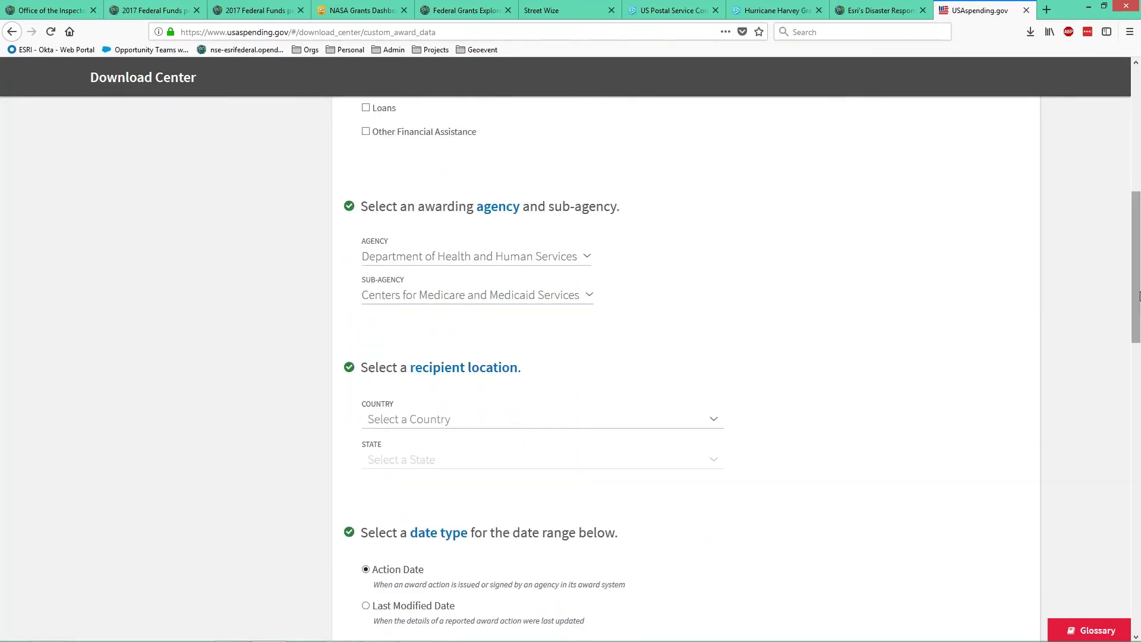
drag(1134, 309, 1138, 418)
drag(1138, 475, 1138, 546)
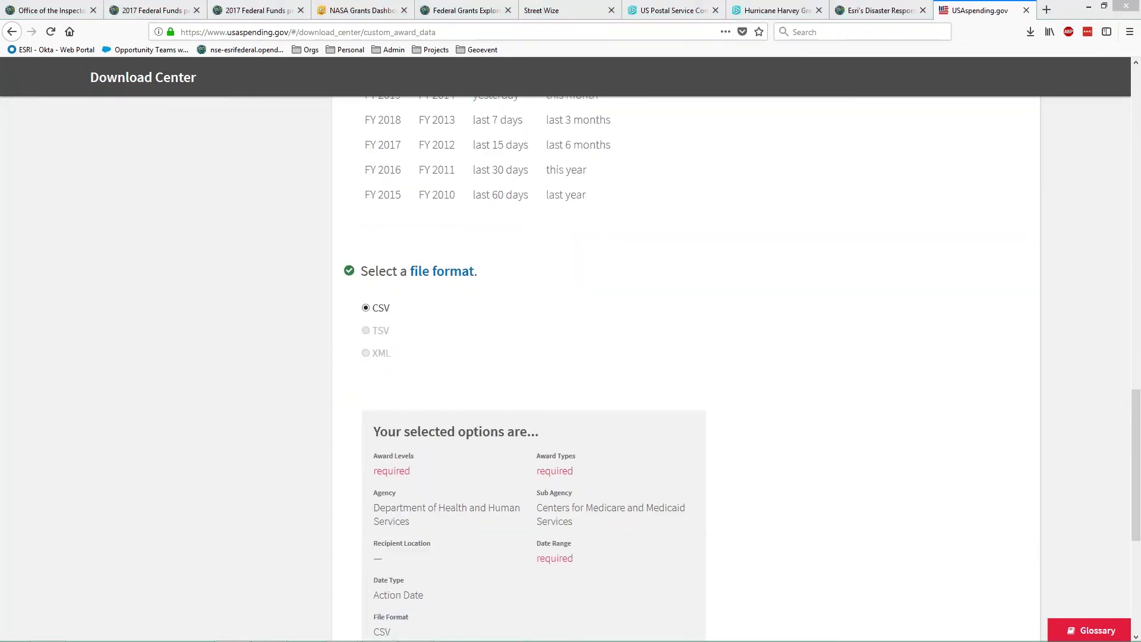
- Switch to the Harvey_Contracts workbook in Excel and widen all the data columns, A through AE
drag(0, 157, 570, 1)
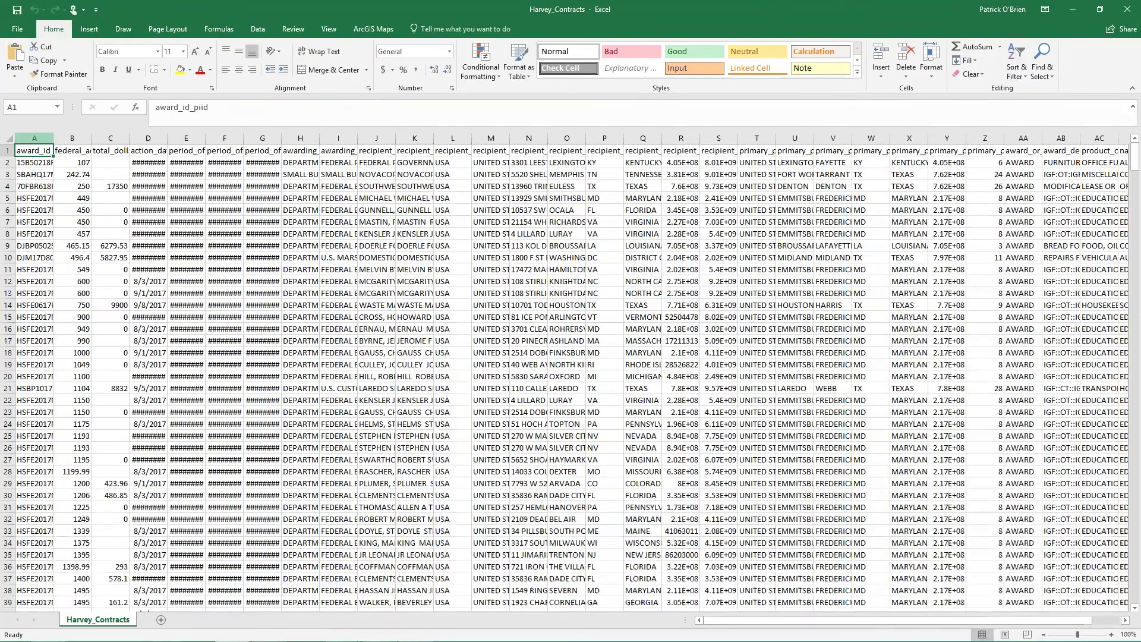
drag(35, 137, 1047, 142)
double_click(1048, 142)
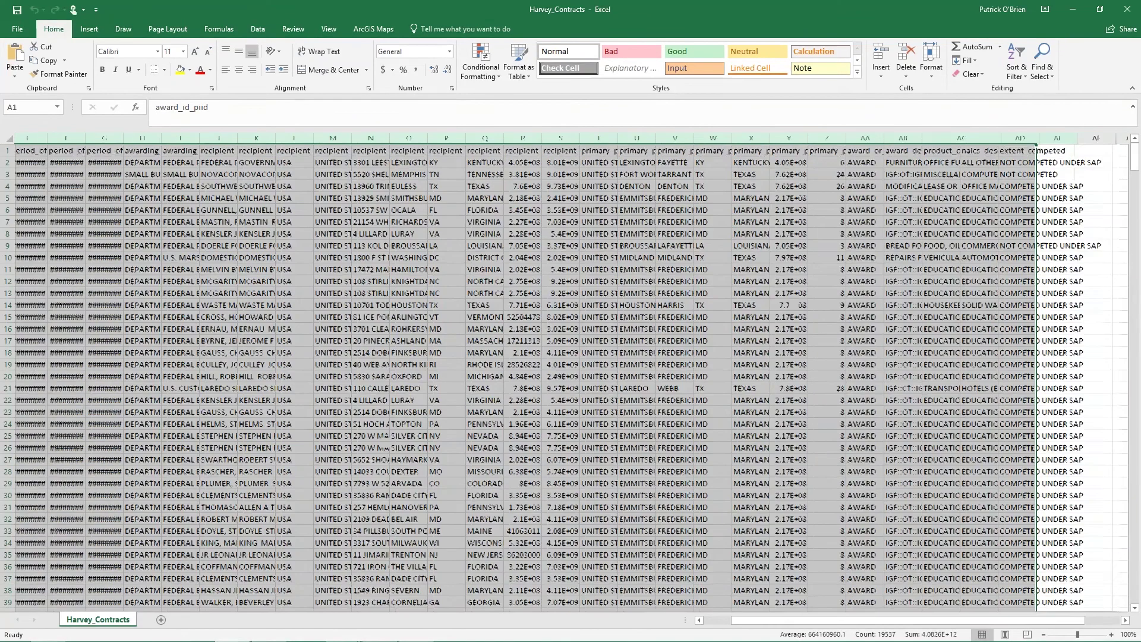
click(416, 157)
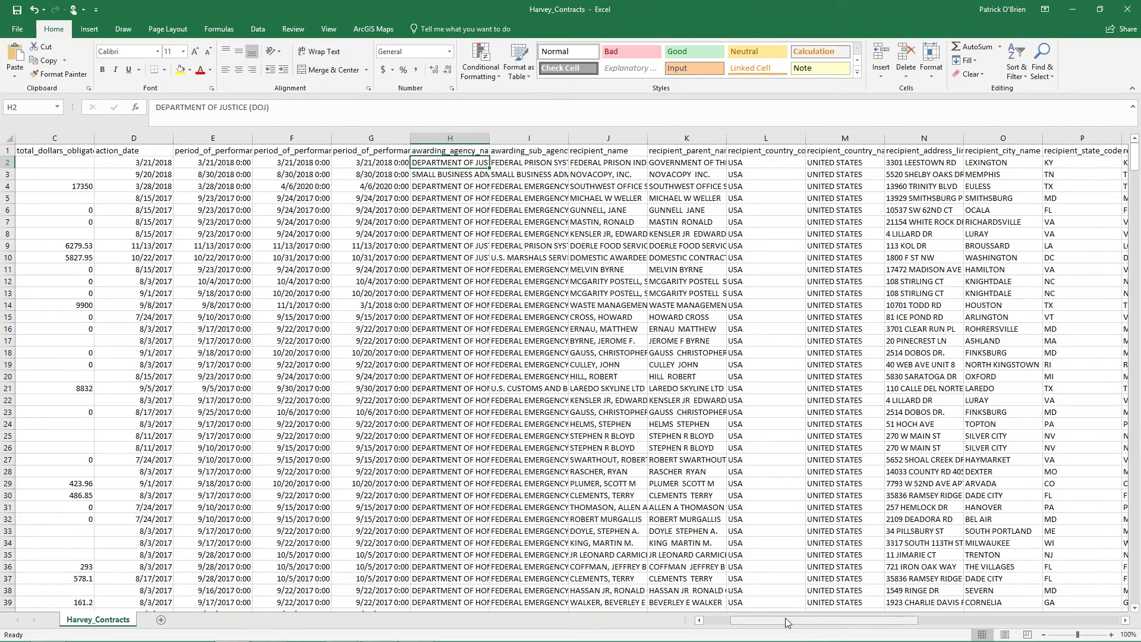
- Look over the award and agency columns, and widen the recipient country, address, city and state columns M to Q
drag(786, 618, 727, 622)
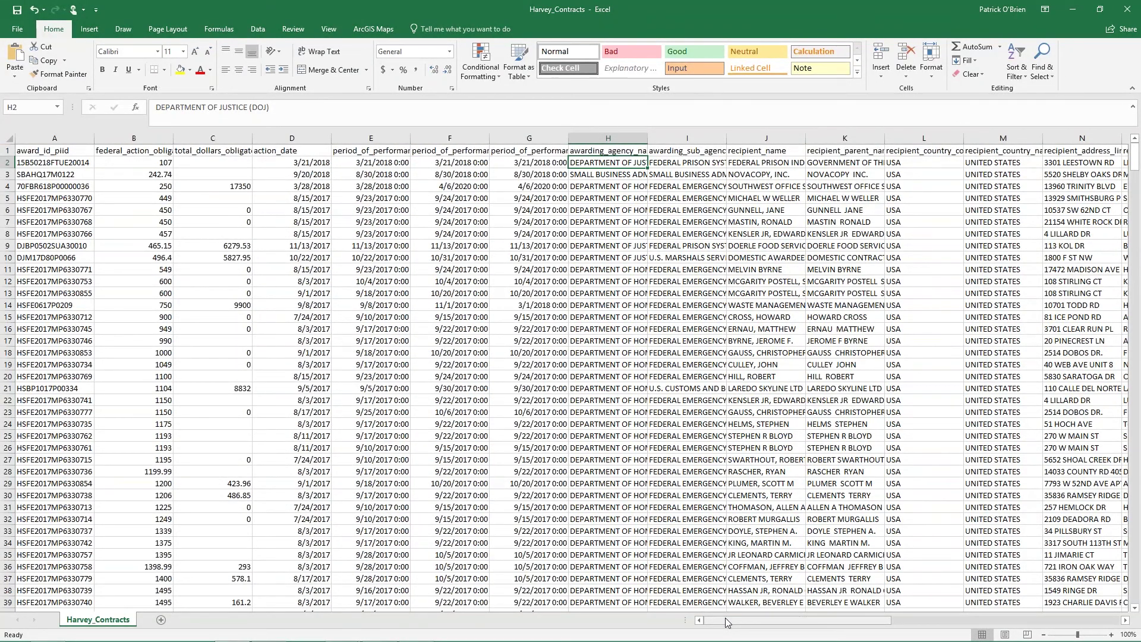
drag(746, 619, 830, 621)
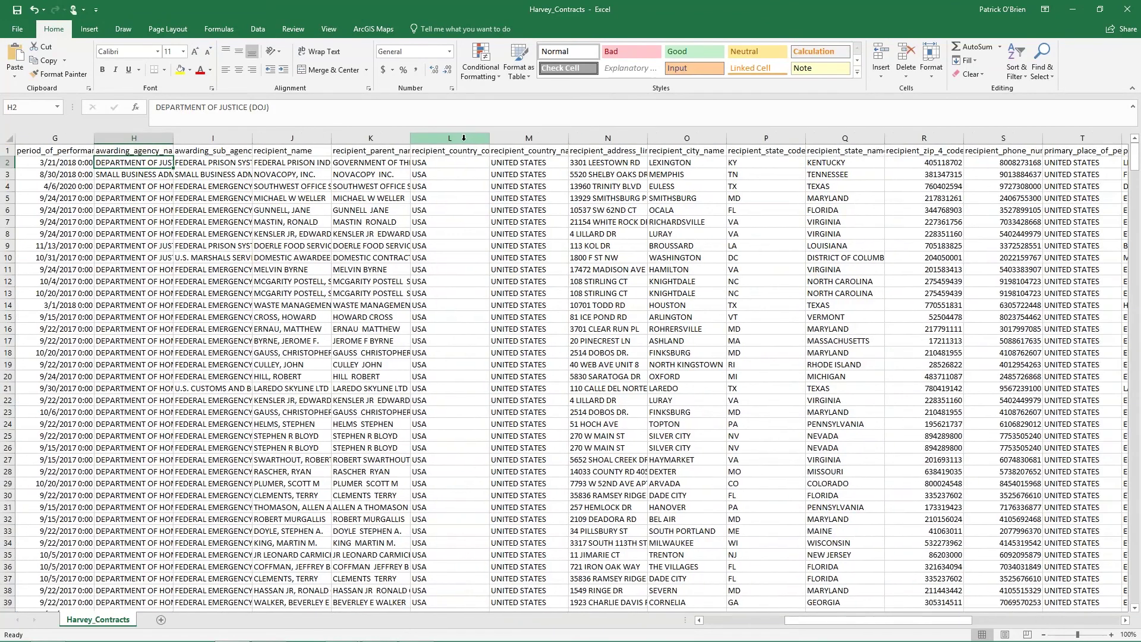
click(522, 140)
drag(548, 141, 954, 138)
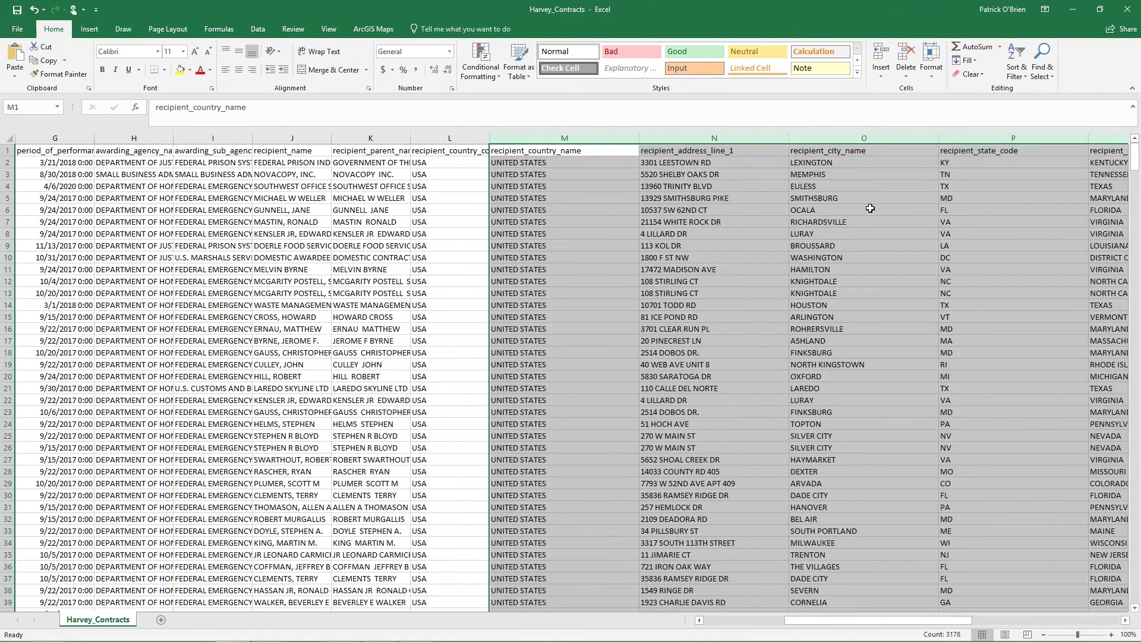
click(870, 208)
- Widen the primary place of performance city, county and state columns U to X so their headers show in full
drag(821, 621, 942, 621)
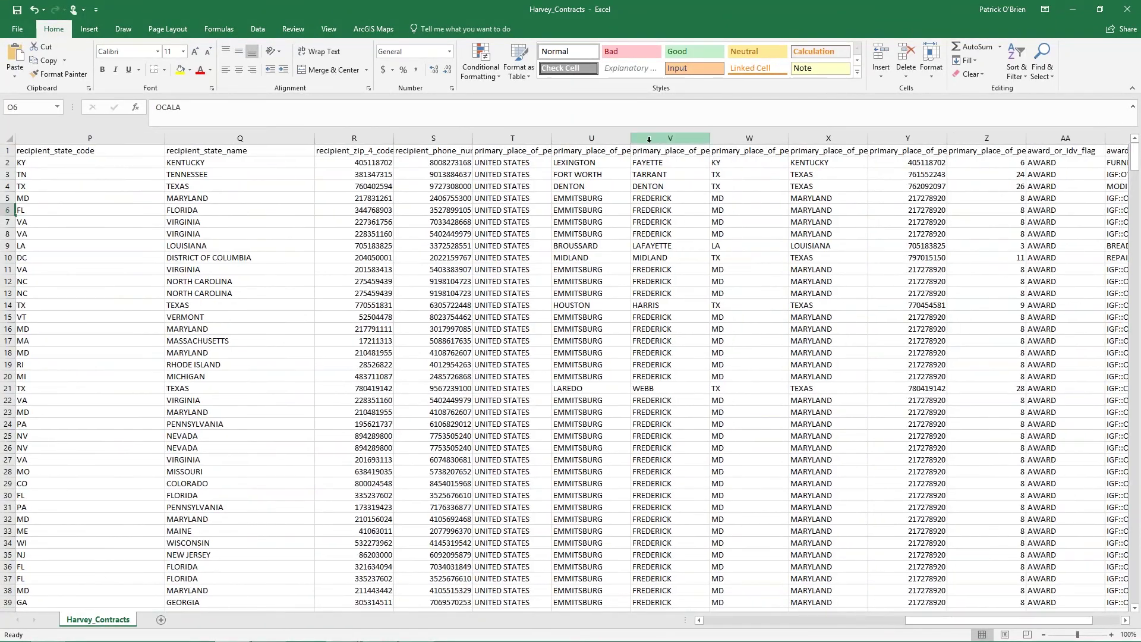
click(591, 140)
drag(631, 138, 798, 137)
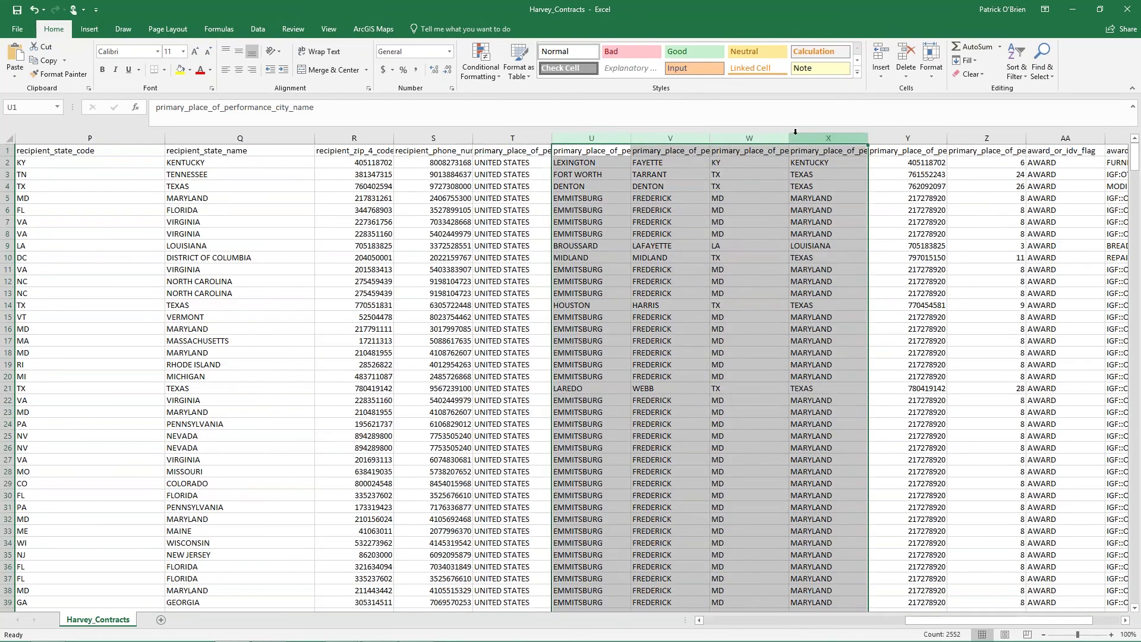
drag(868, 137, 985, 136)
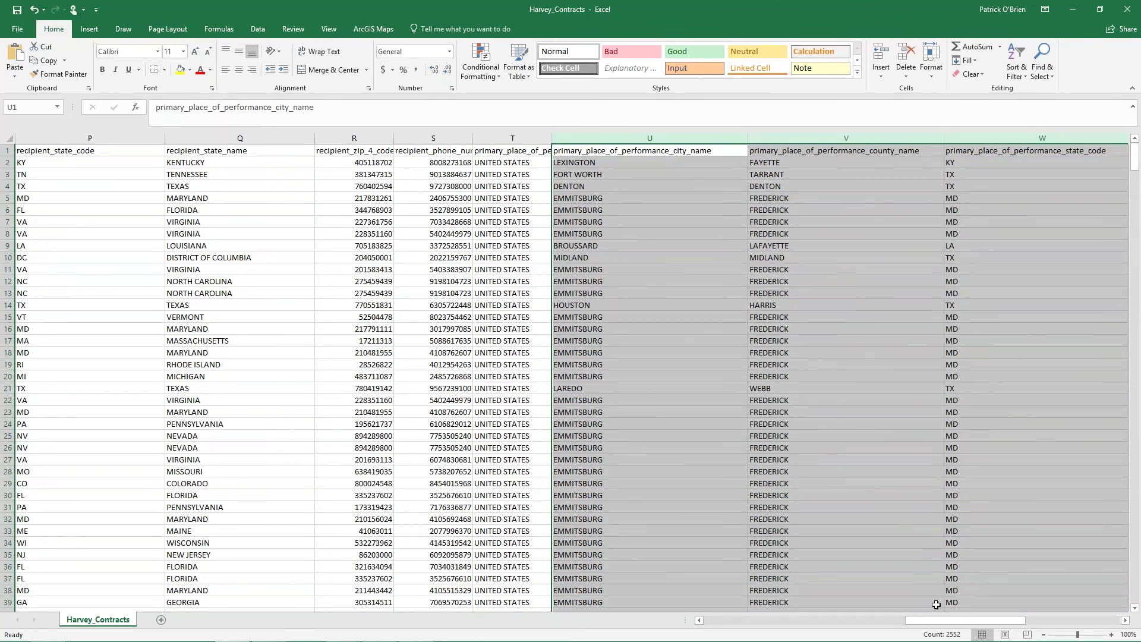
- Examine the award description, product or service, NAICS description and extent competed columns at the end of the table
drag(948, 619, 1047, 616)
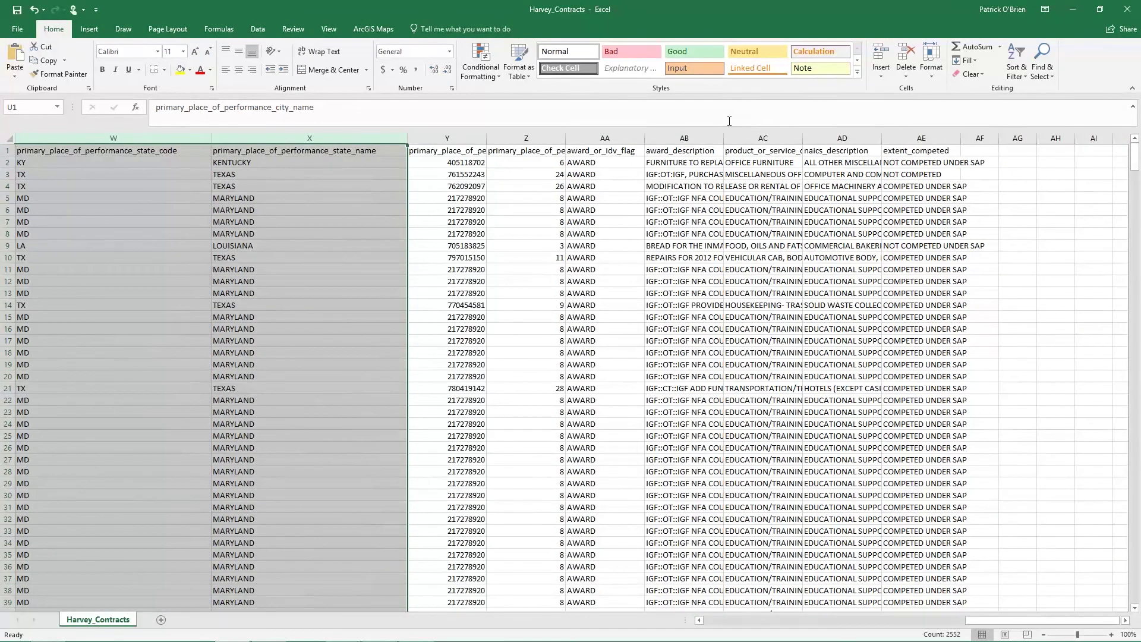
click(683, 137)
drag(724, 138, 925, 138)
- Return to the start of the table and widen the awarding_agency_name column to show the full agency names
drag(1028, 622, 710, 620)
click(607, 138)
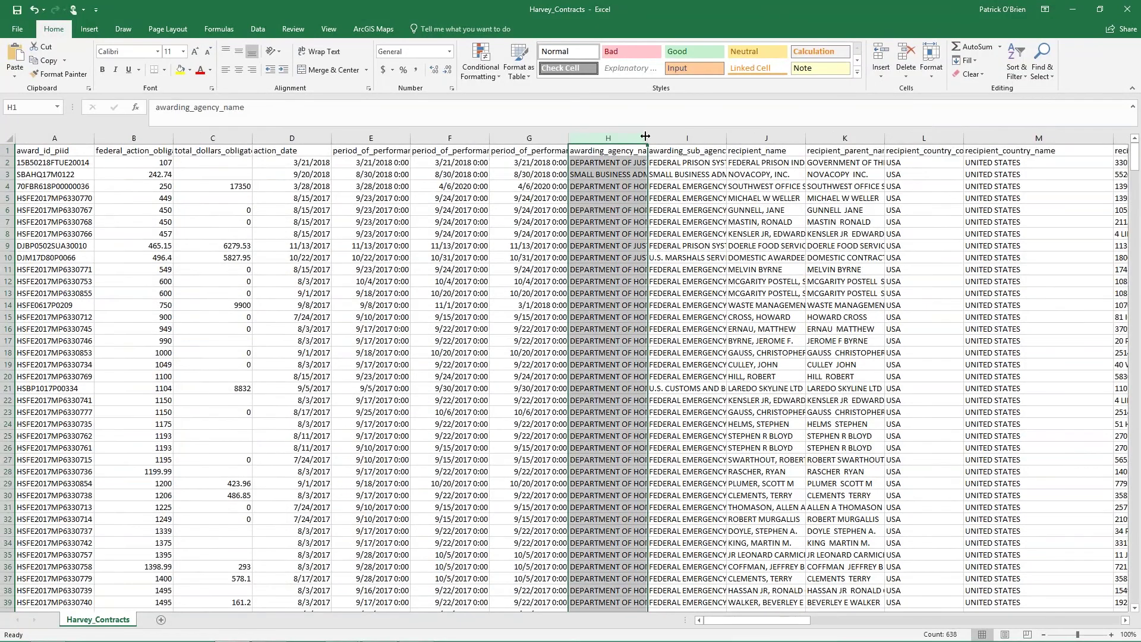
drag(648, 138, 753, 139)
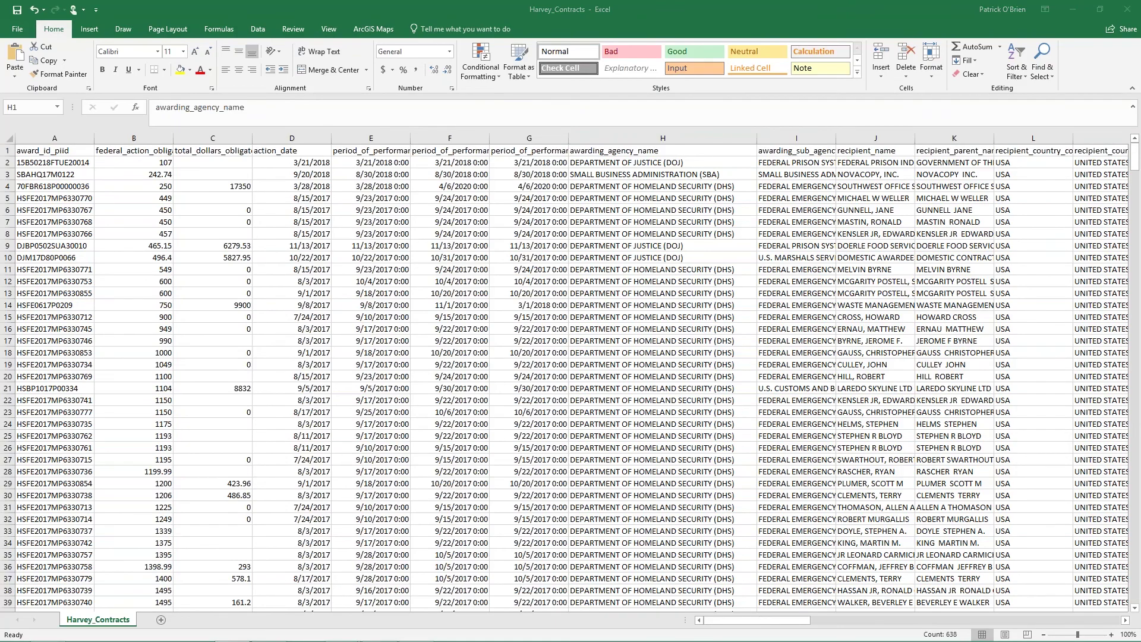
- Switch to the Street Wize page in the browser and compare the details of the first Special Events and City Capital Improvement Projects entries
key(alt+Tab)
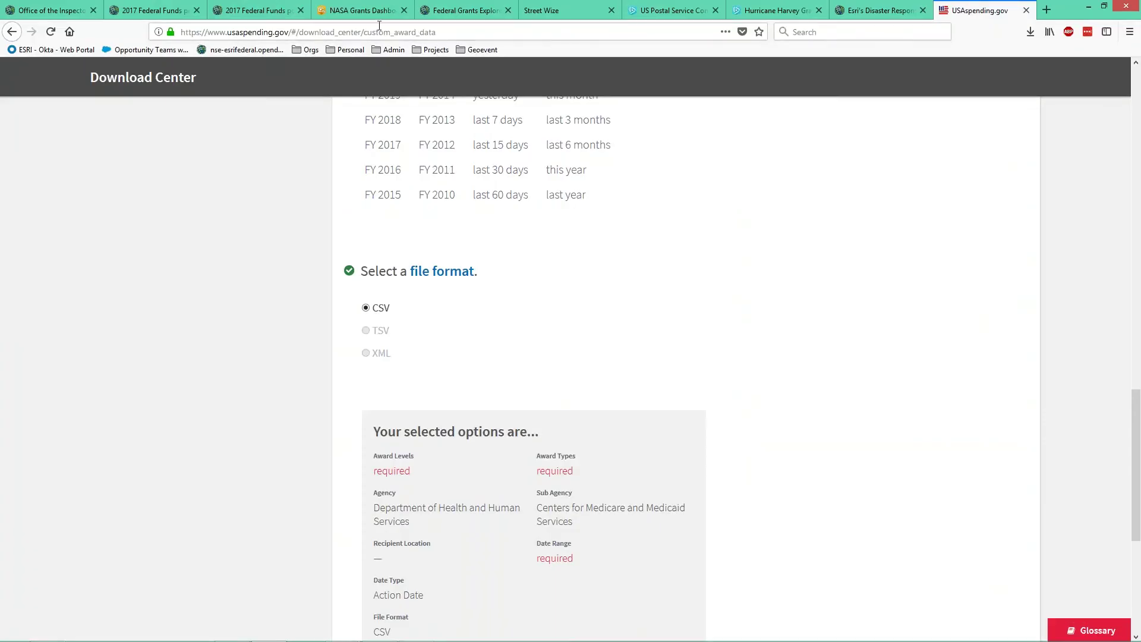
click(537, 8)
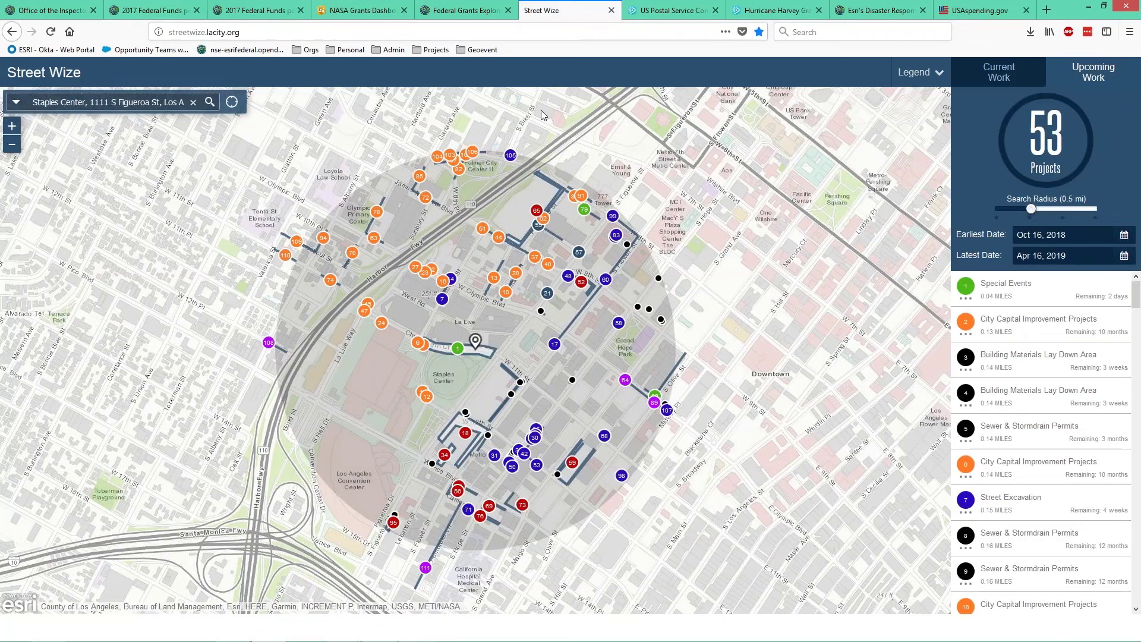
click(1012, 292)
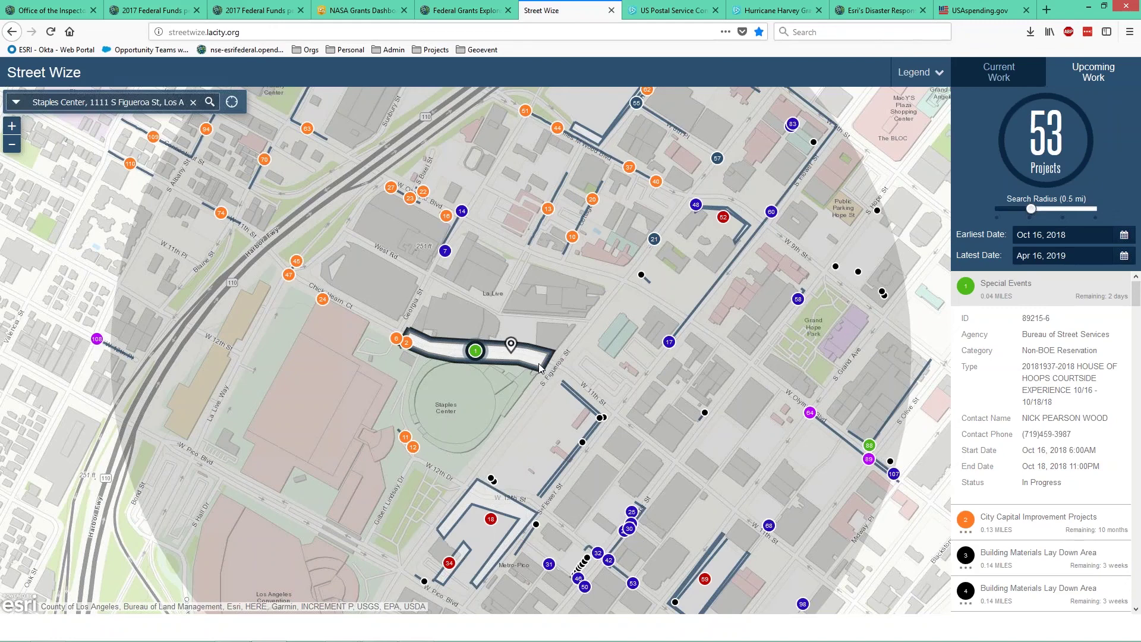
click(1023, 521)
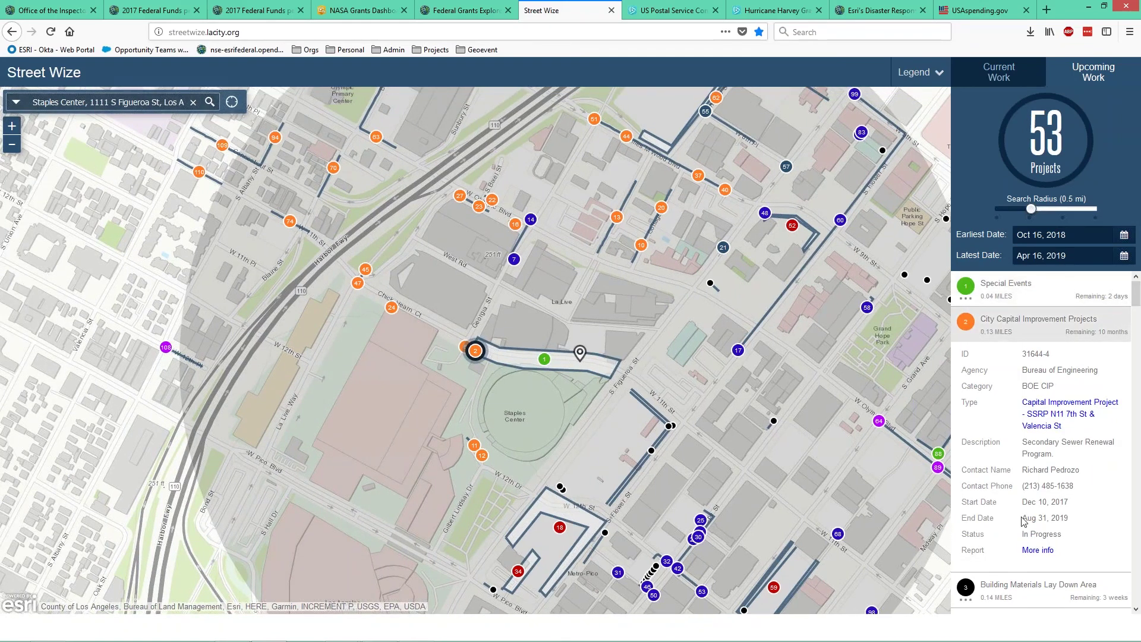
click(1031, 294)
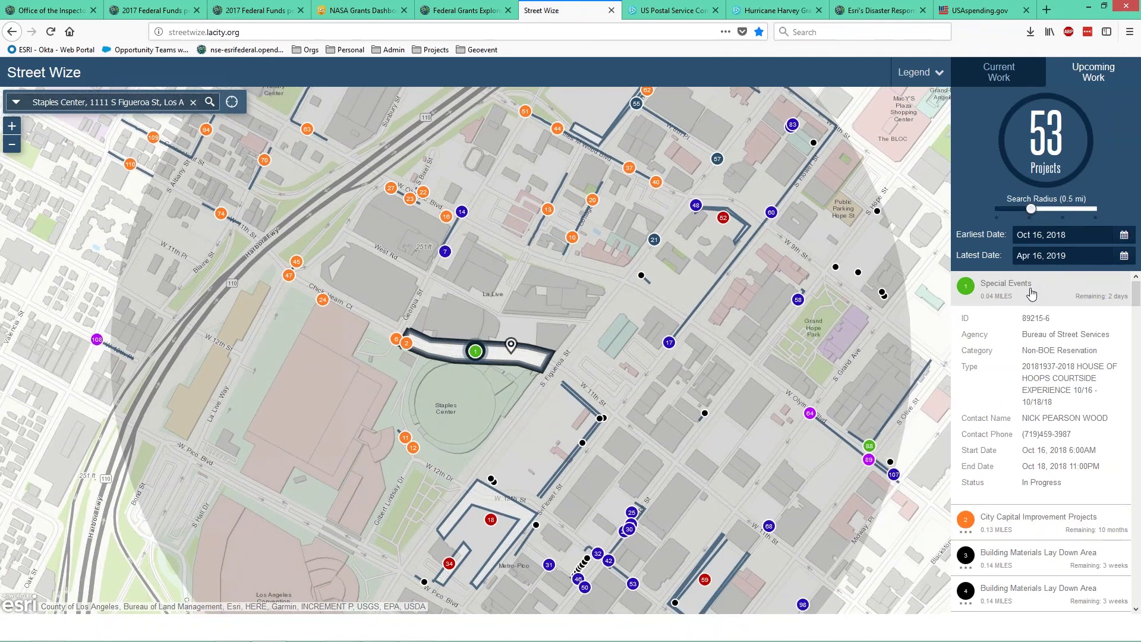